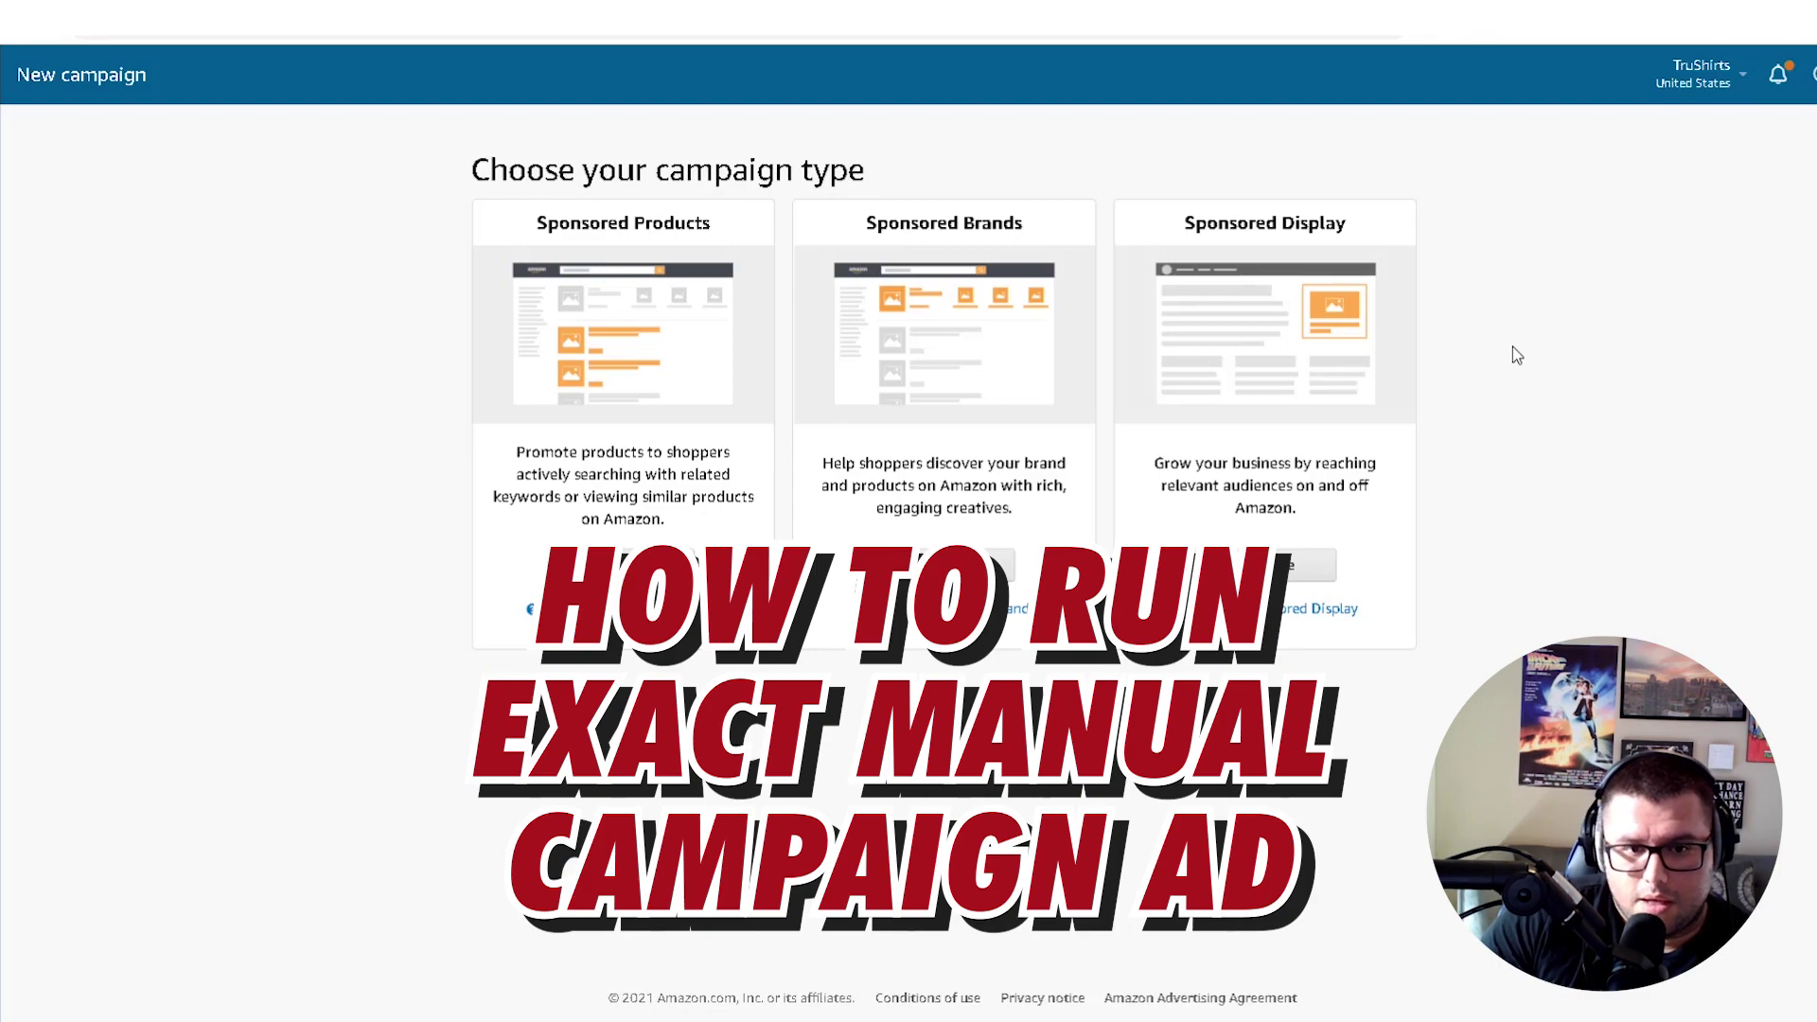
Choose Sponsored Products as the new campaign's type
click(622, 564)
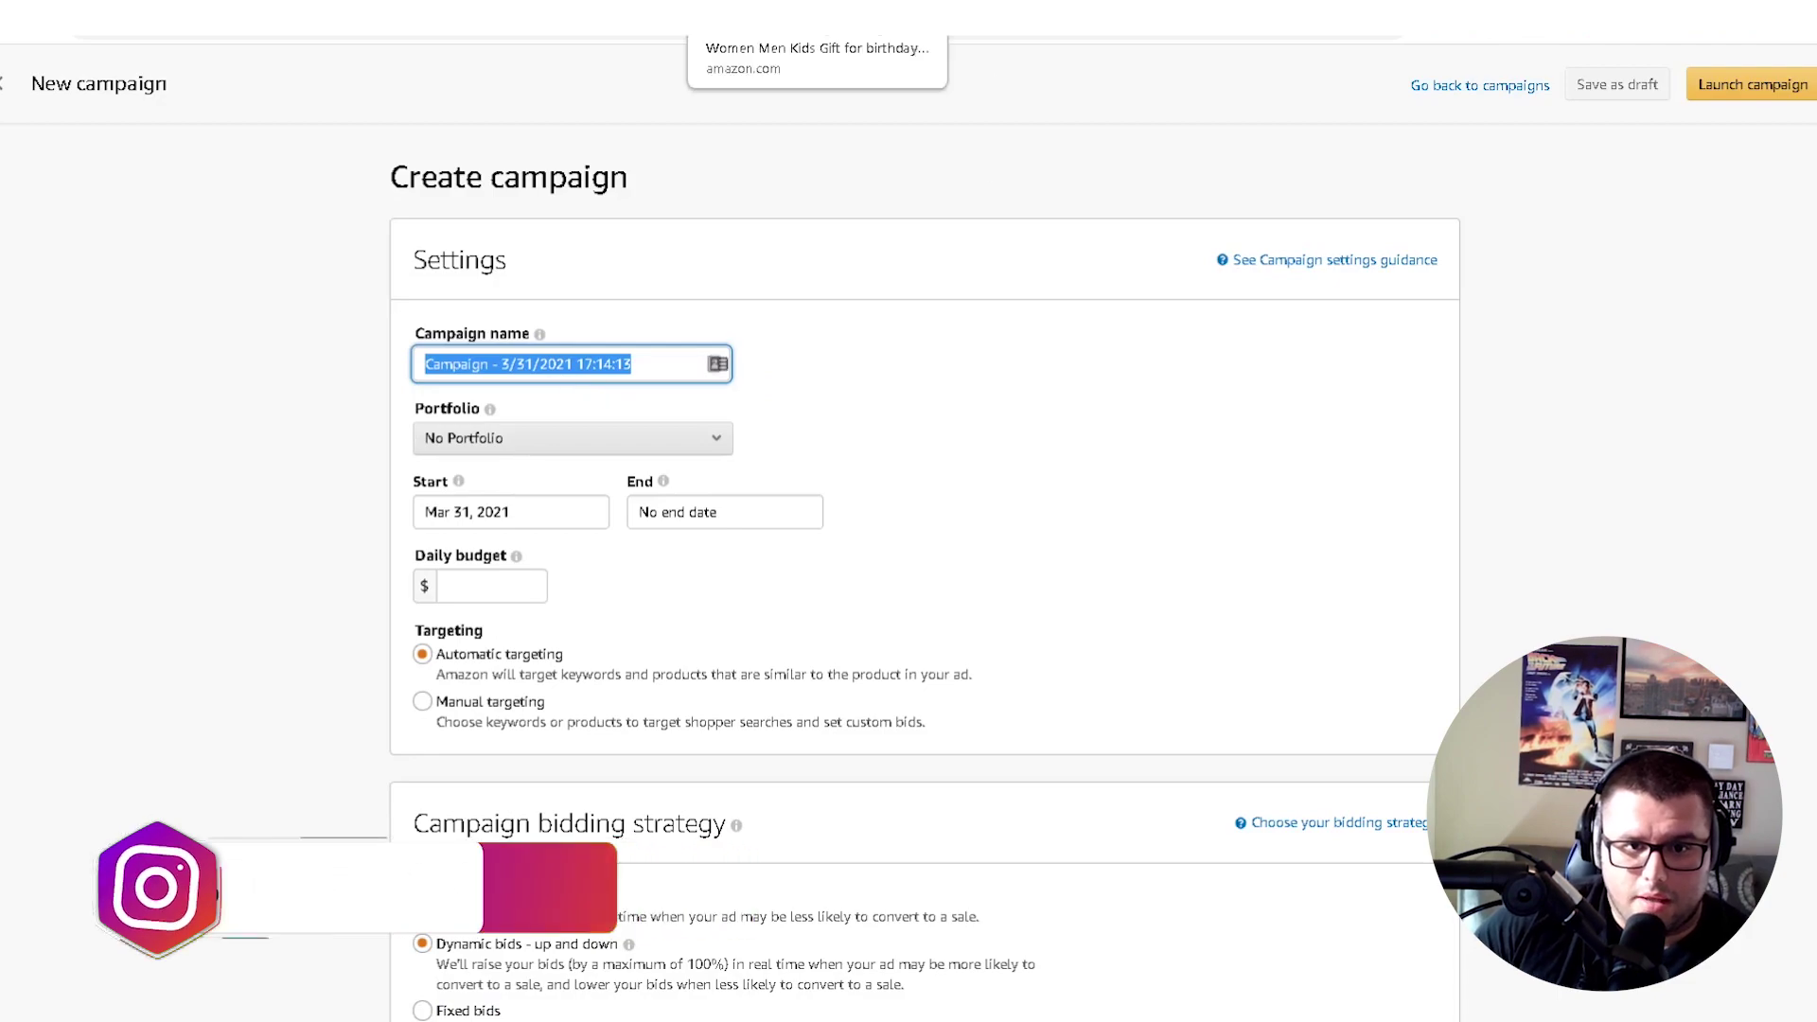
Name the campaign 'Monkey B07BKG9ZQX Manual Exact', pasting the ASIN from the product page
click(817, 17)
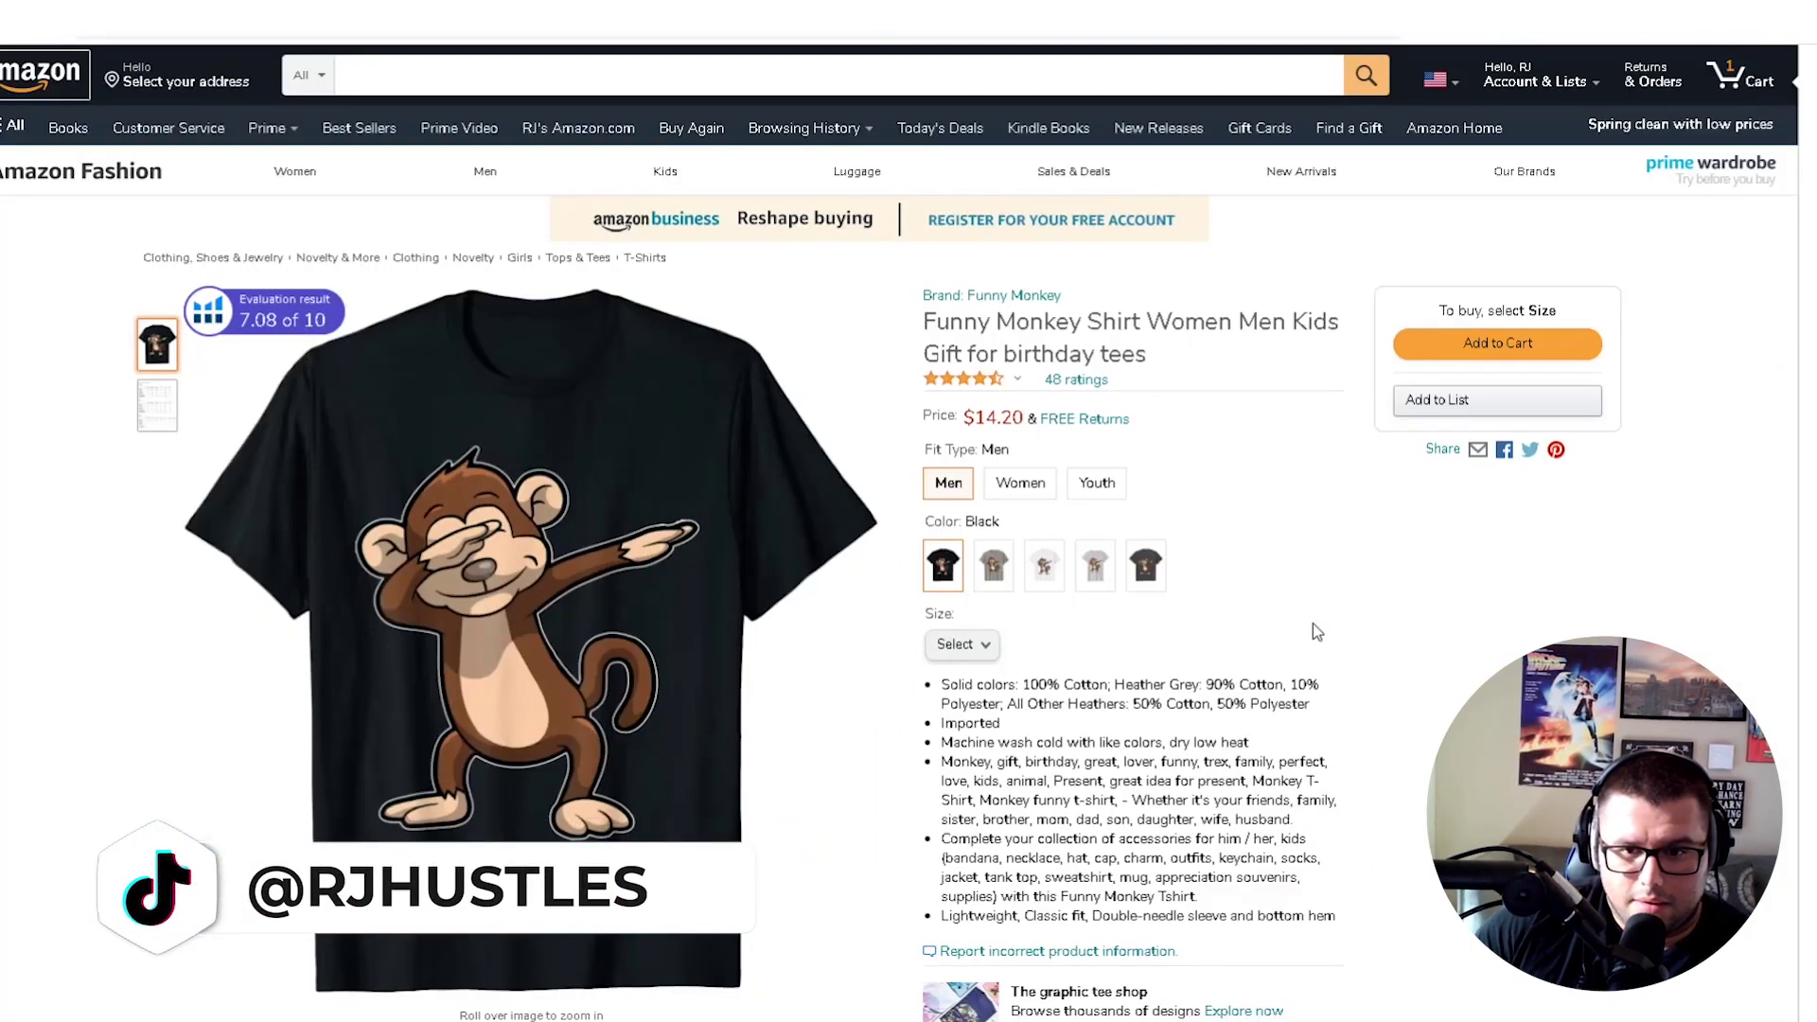
scroll(1317, 632, down, 13)
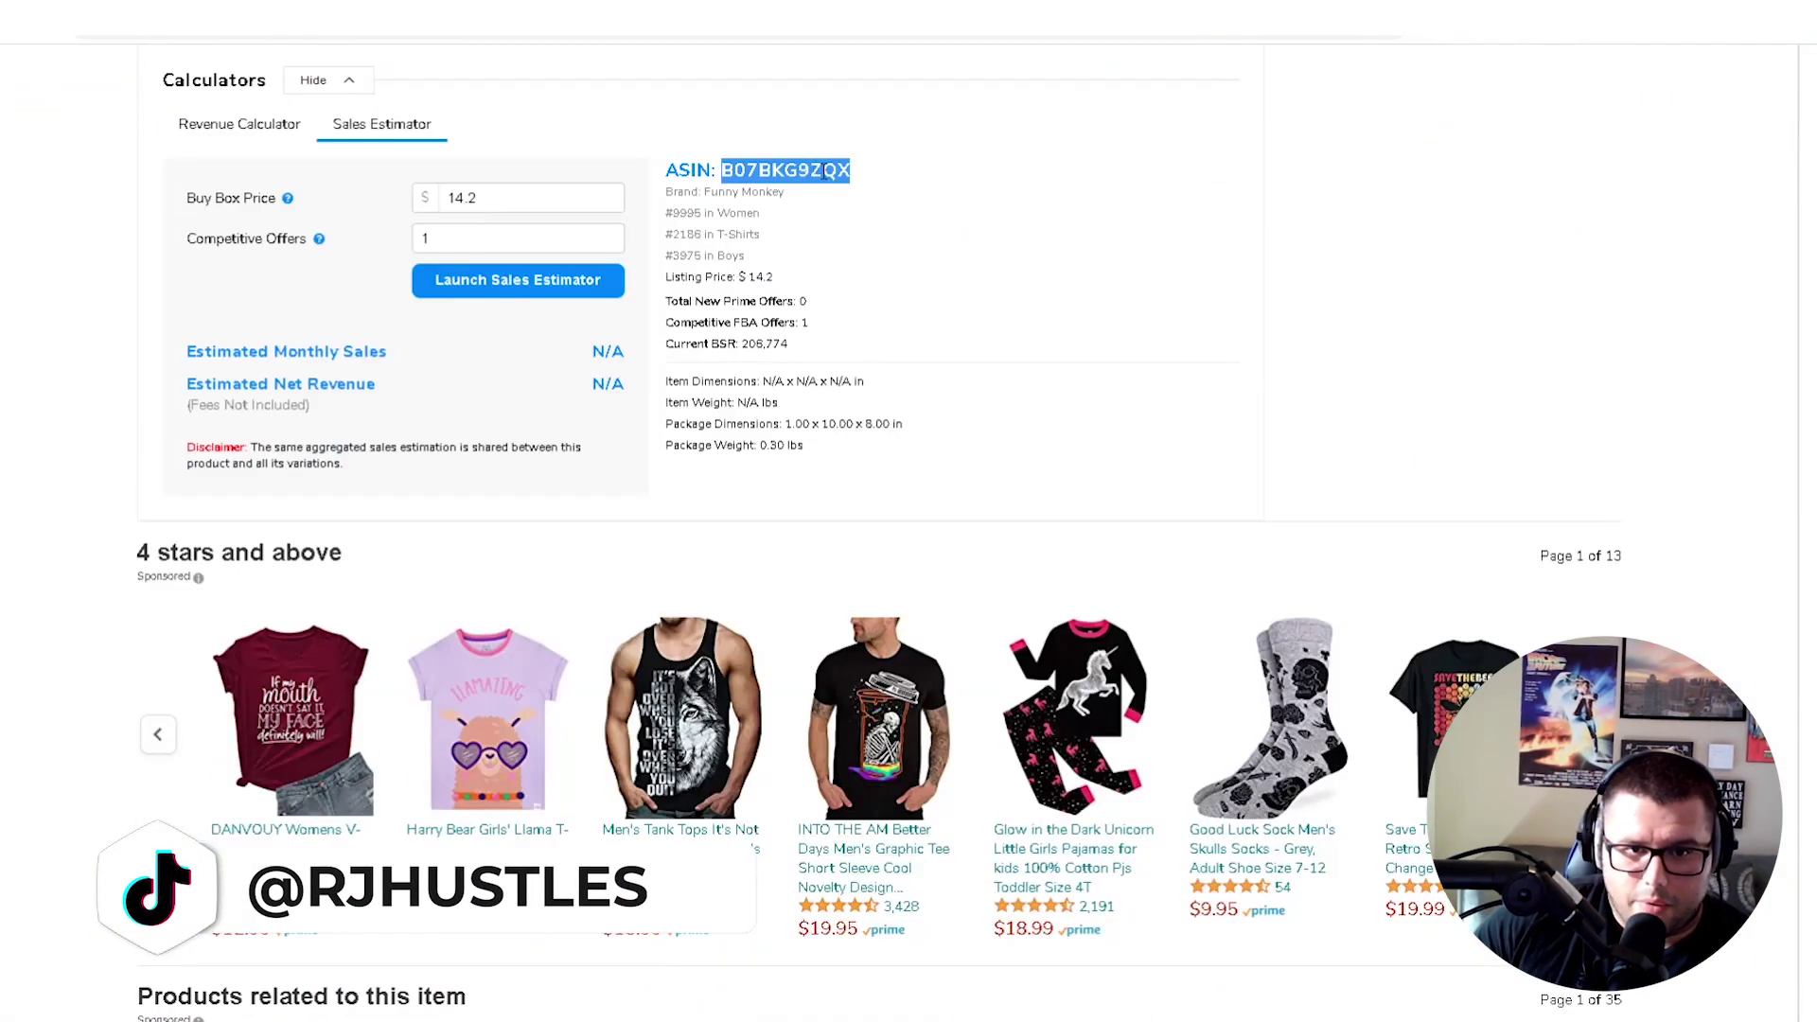
scroll(1285, 564, up, 13)
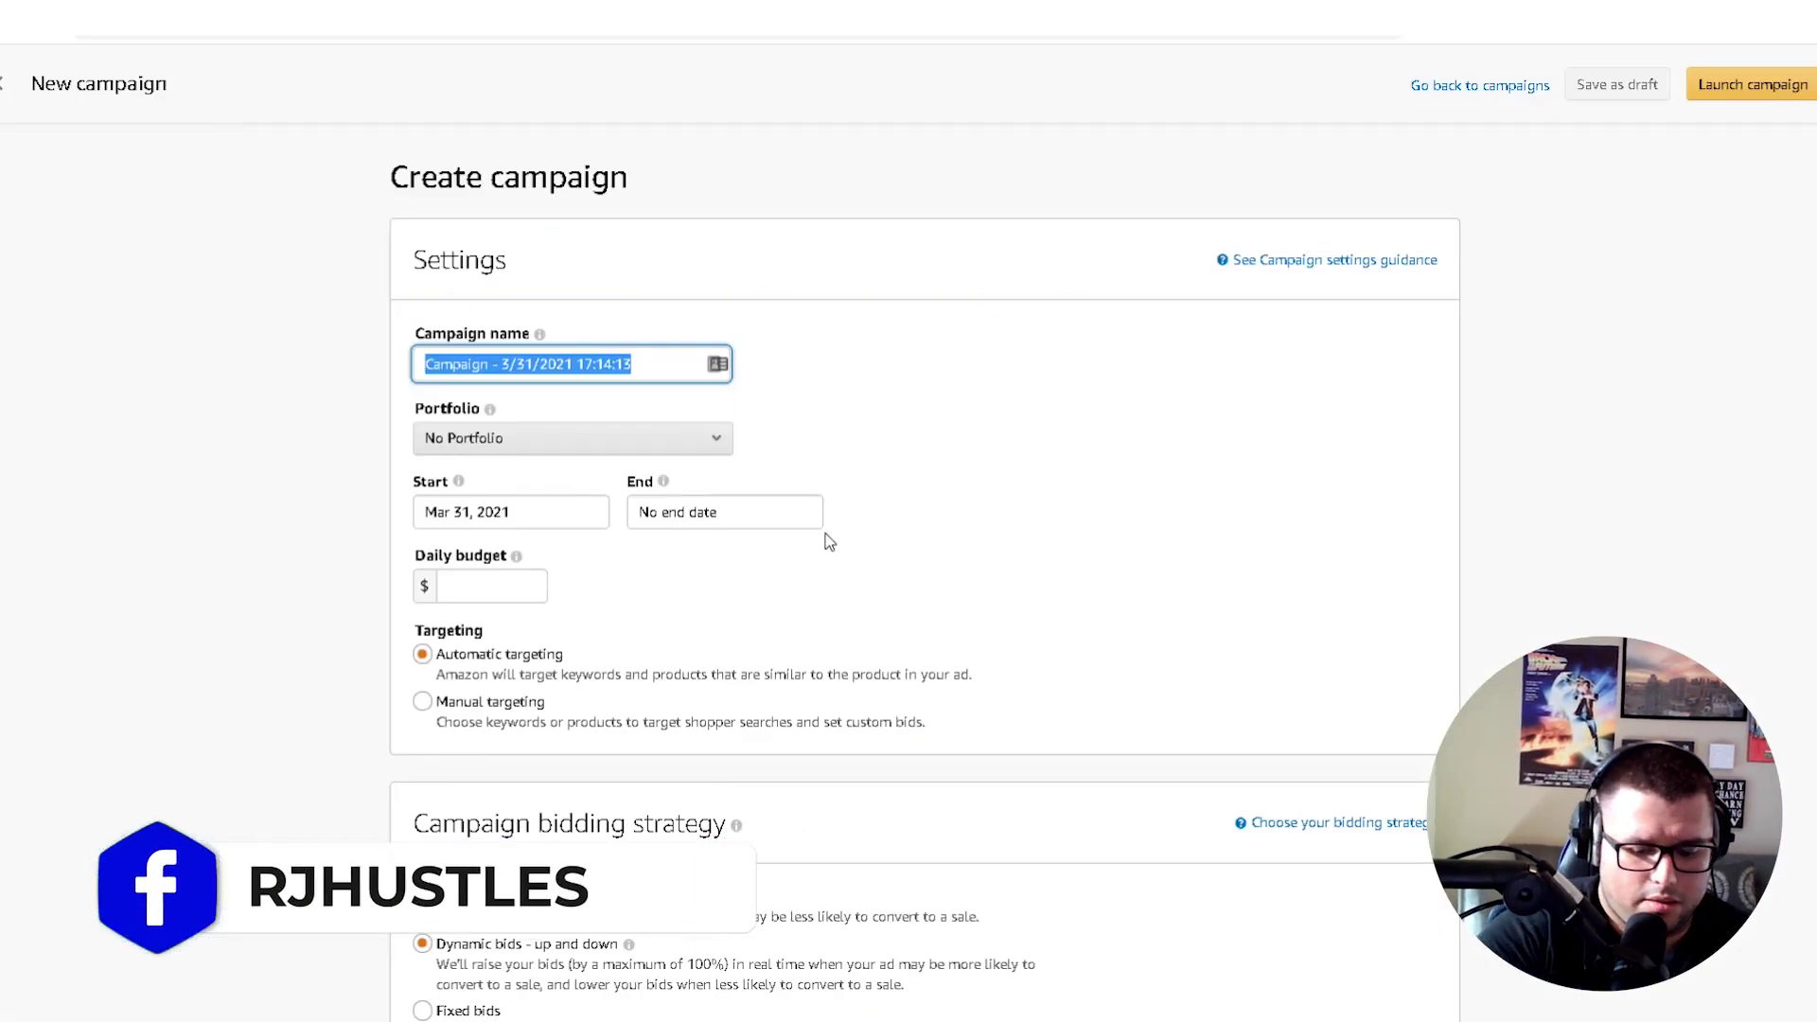
text(Monkey)
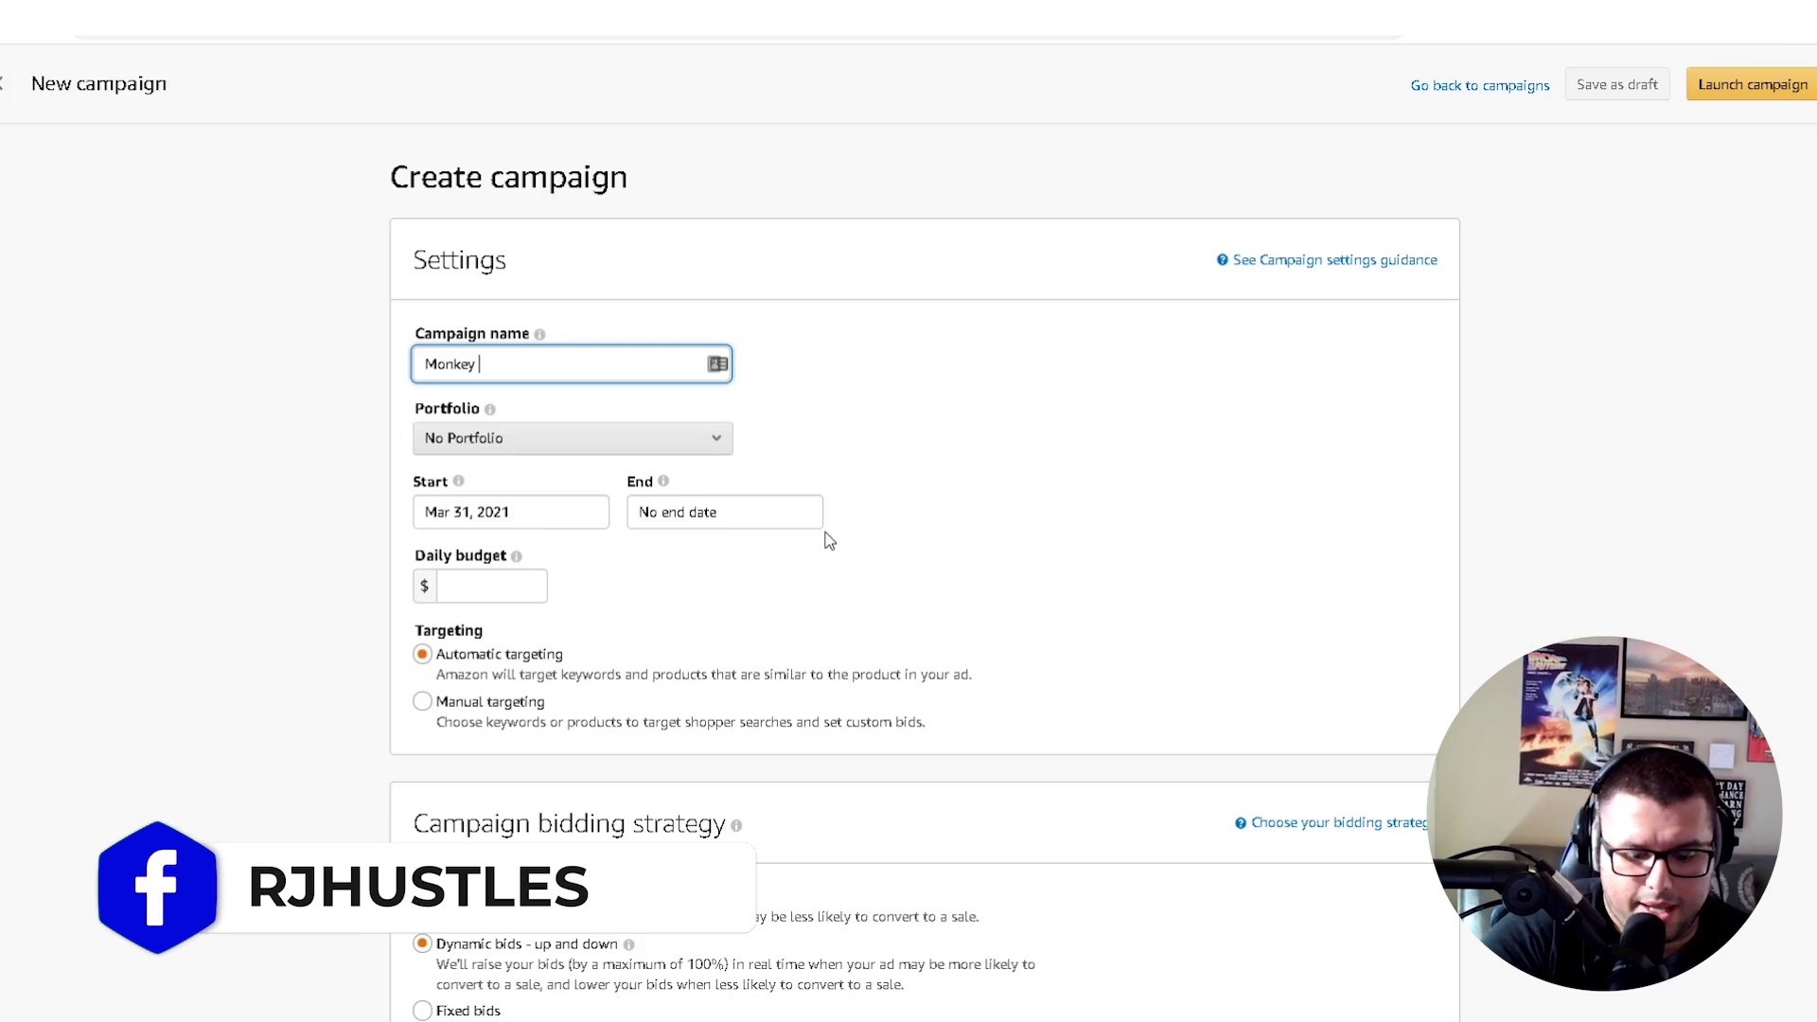
text(B07BKG9ZQX)
text(Man)
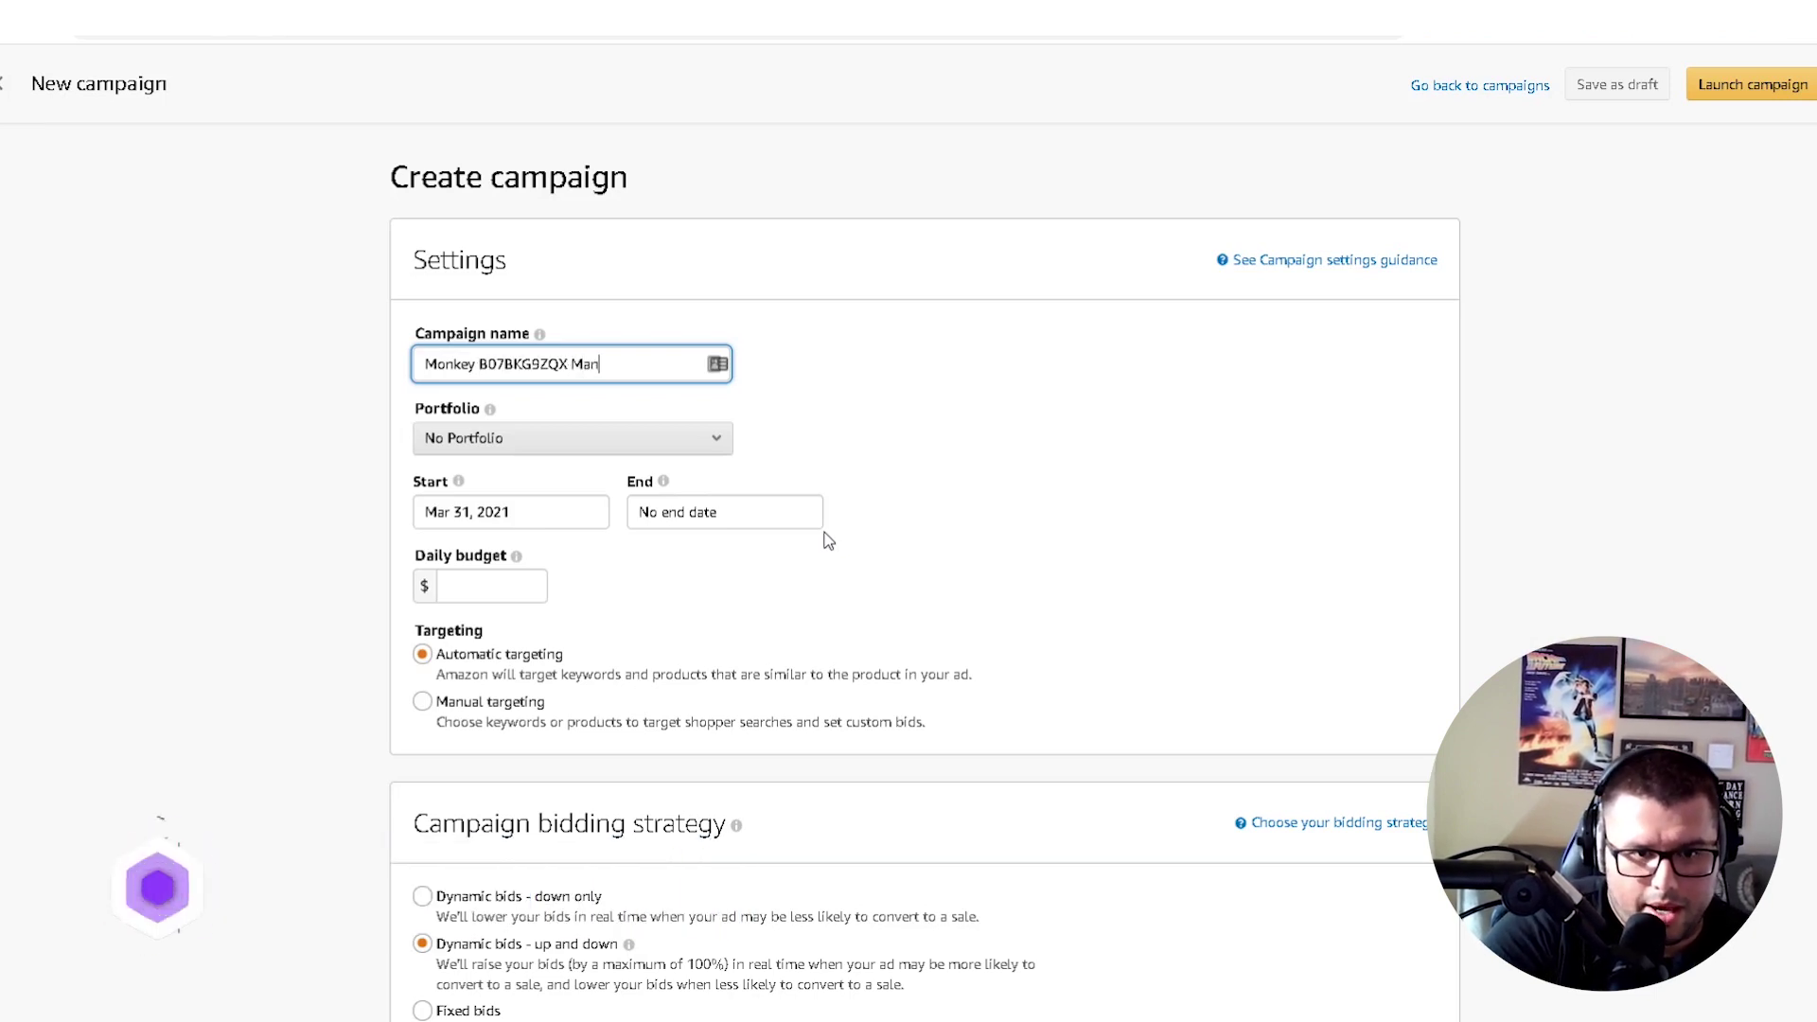
text(ual Exact)
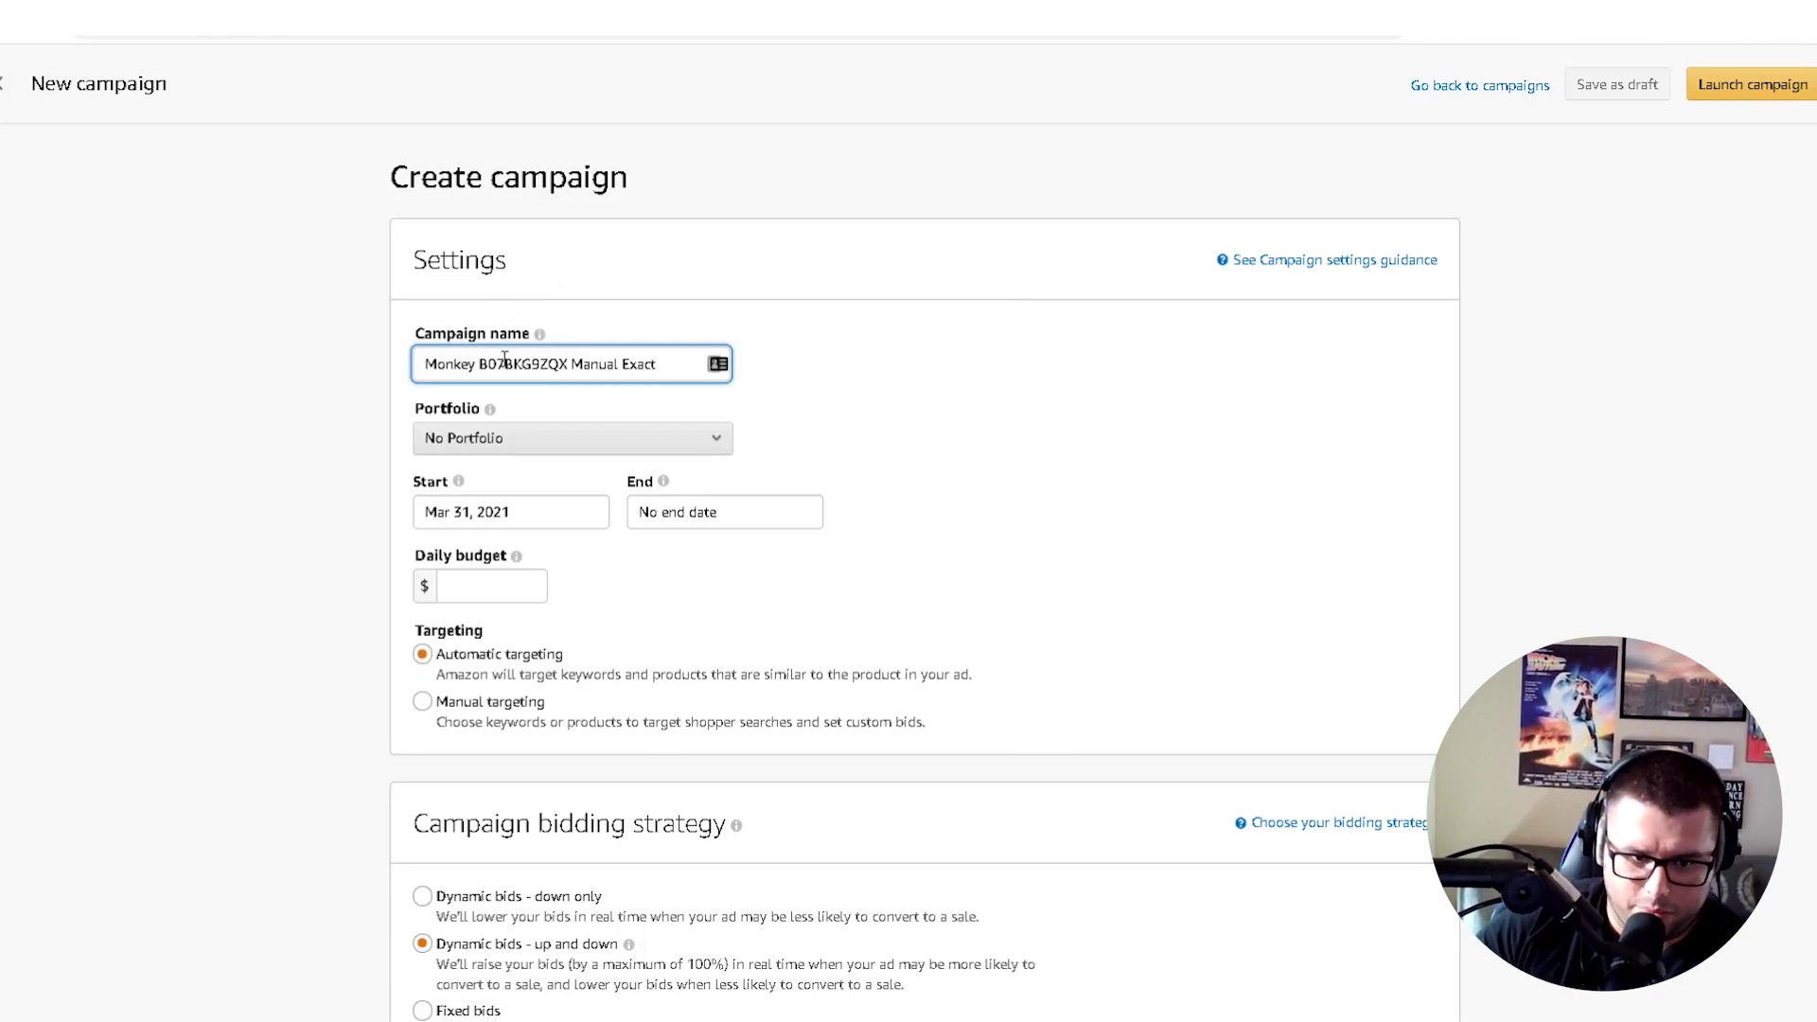
Enter a $2.00 daily budget for the campaign
click(530, 587)
text(2.00)
click(82, 580)
drag(83, 580, 375, 502)
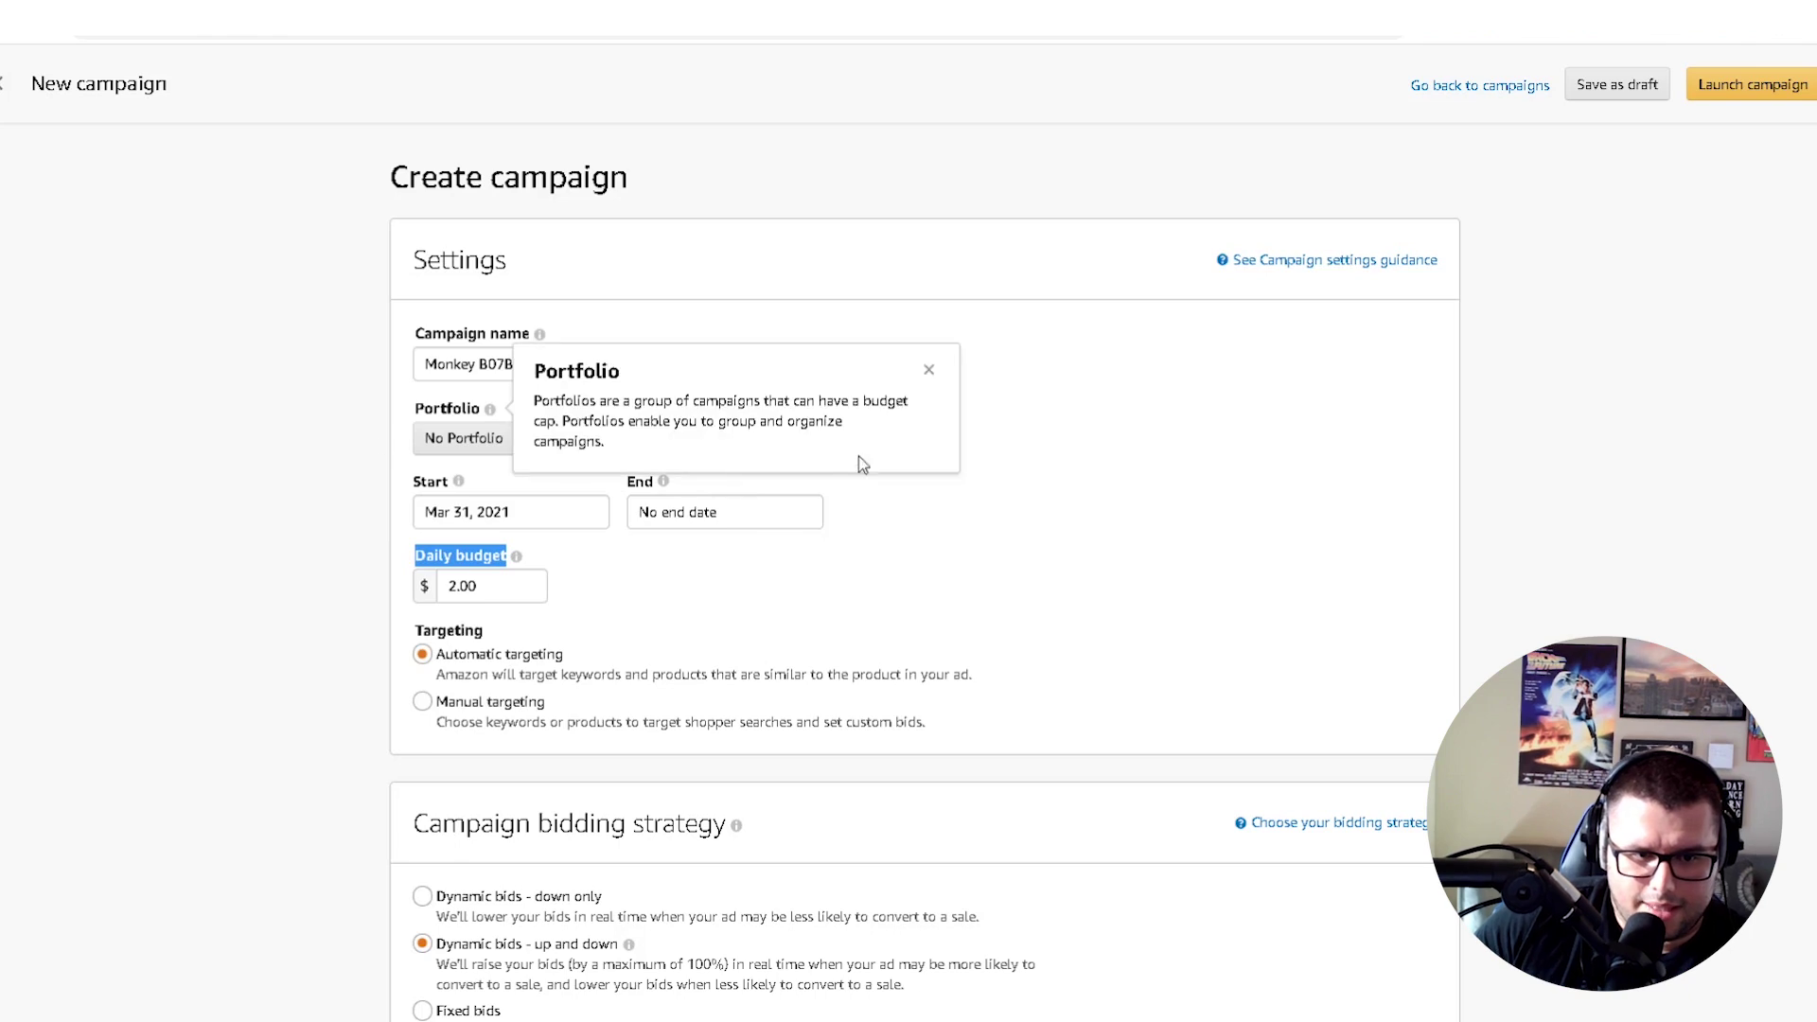
Switch the campaign from automatic to Manual targeting
click(497, 722)
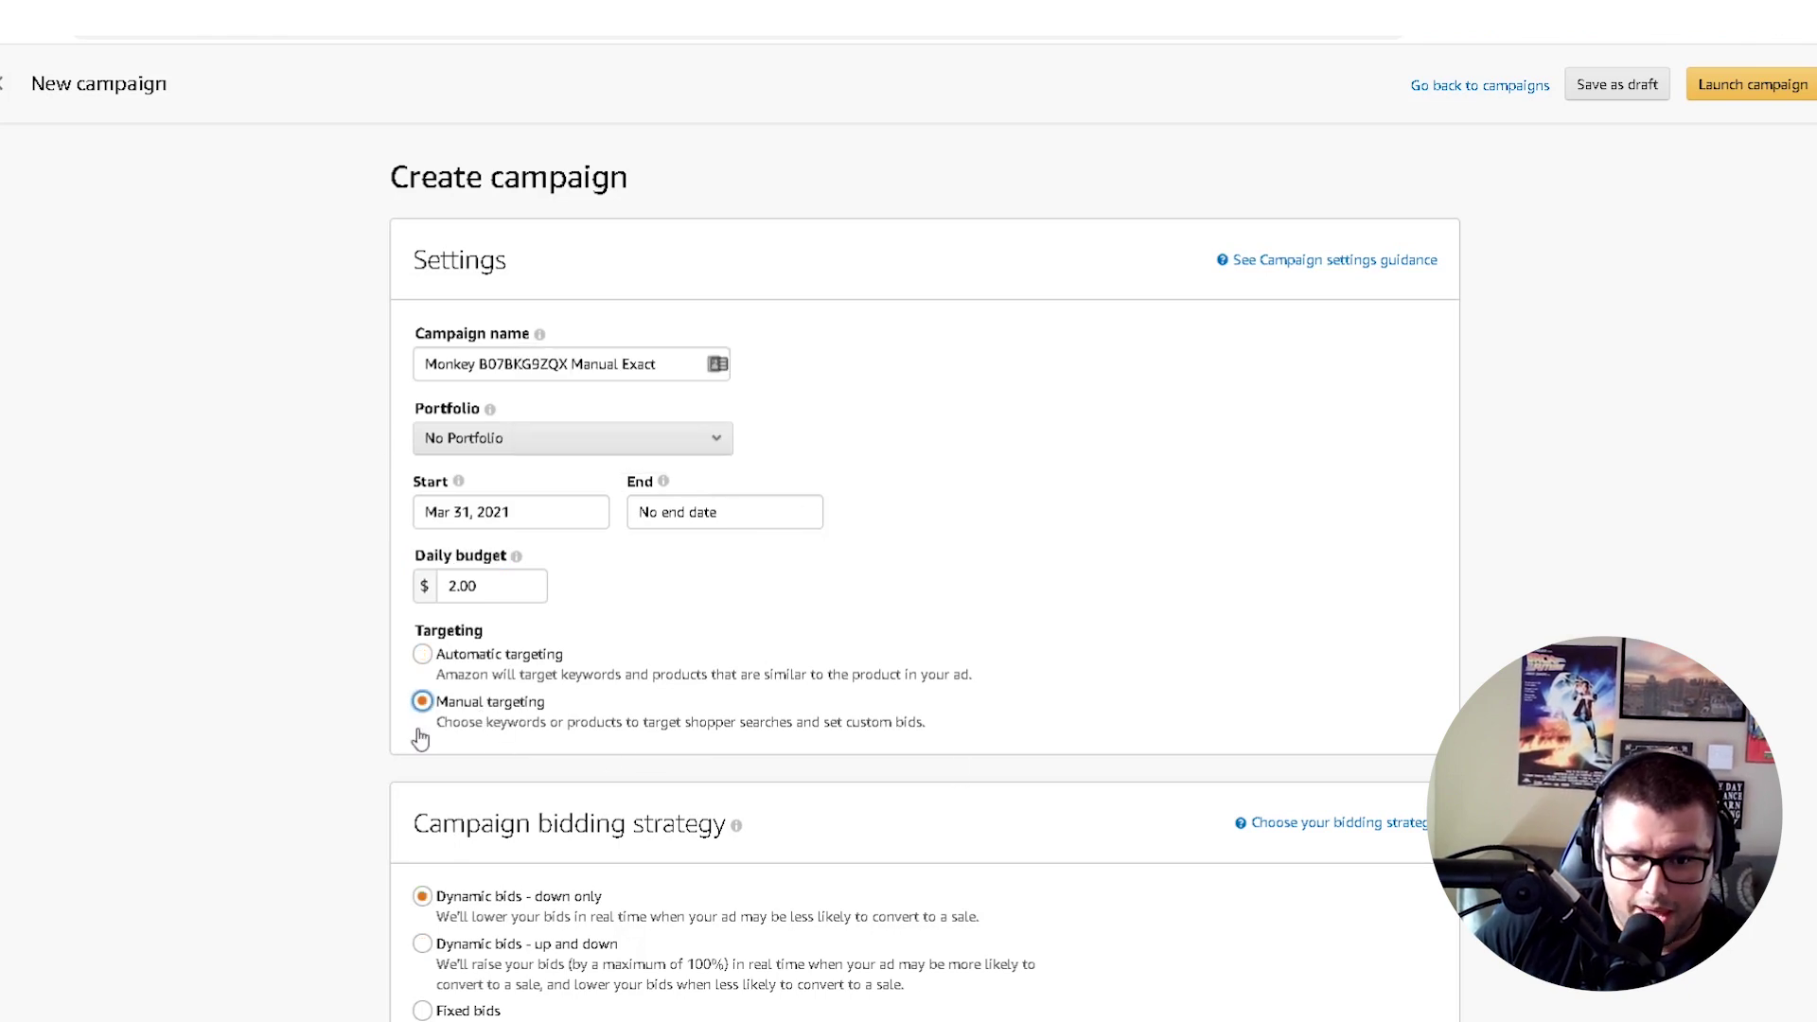
scroll(634, 768, down, 2)
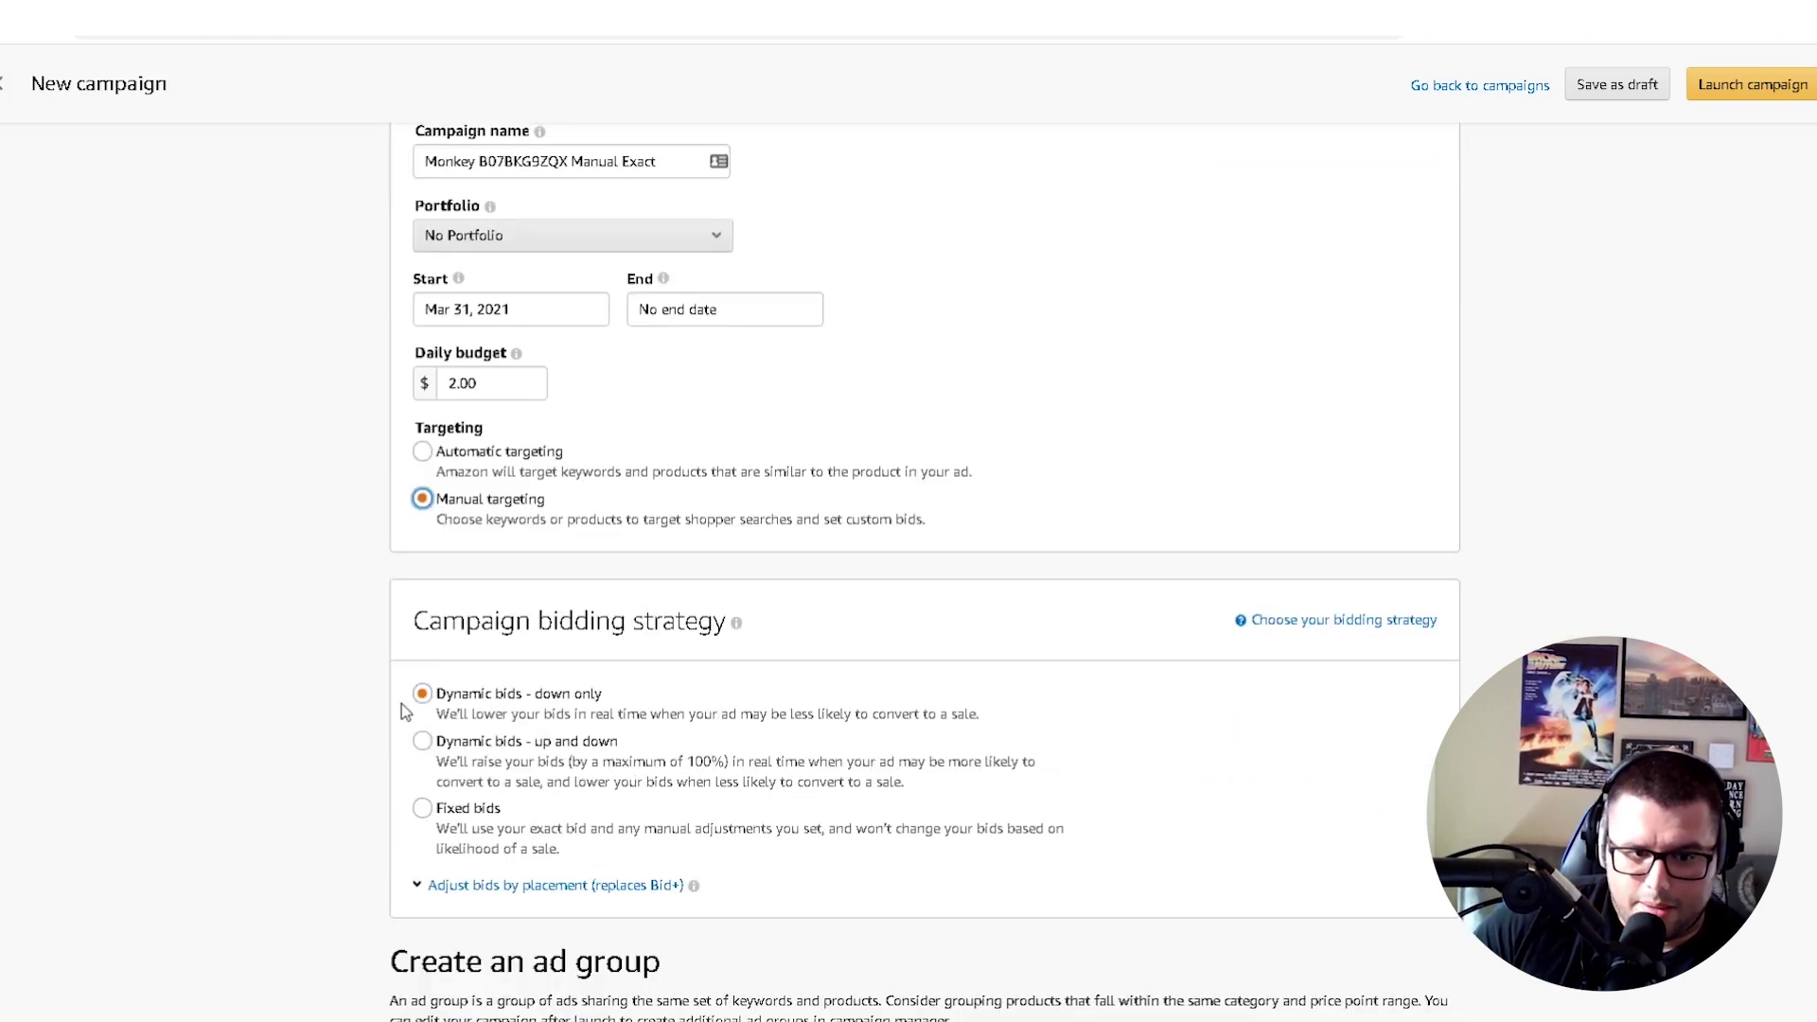
scroll(549, 724, down, 1)
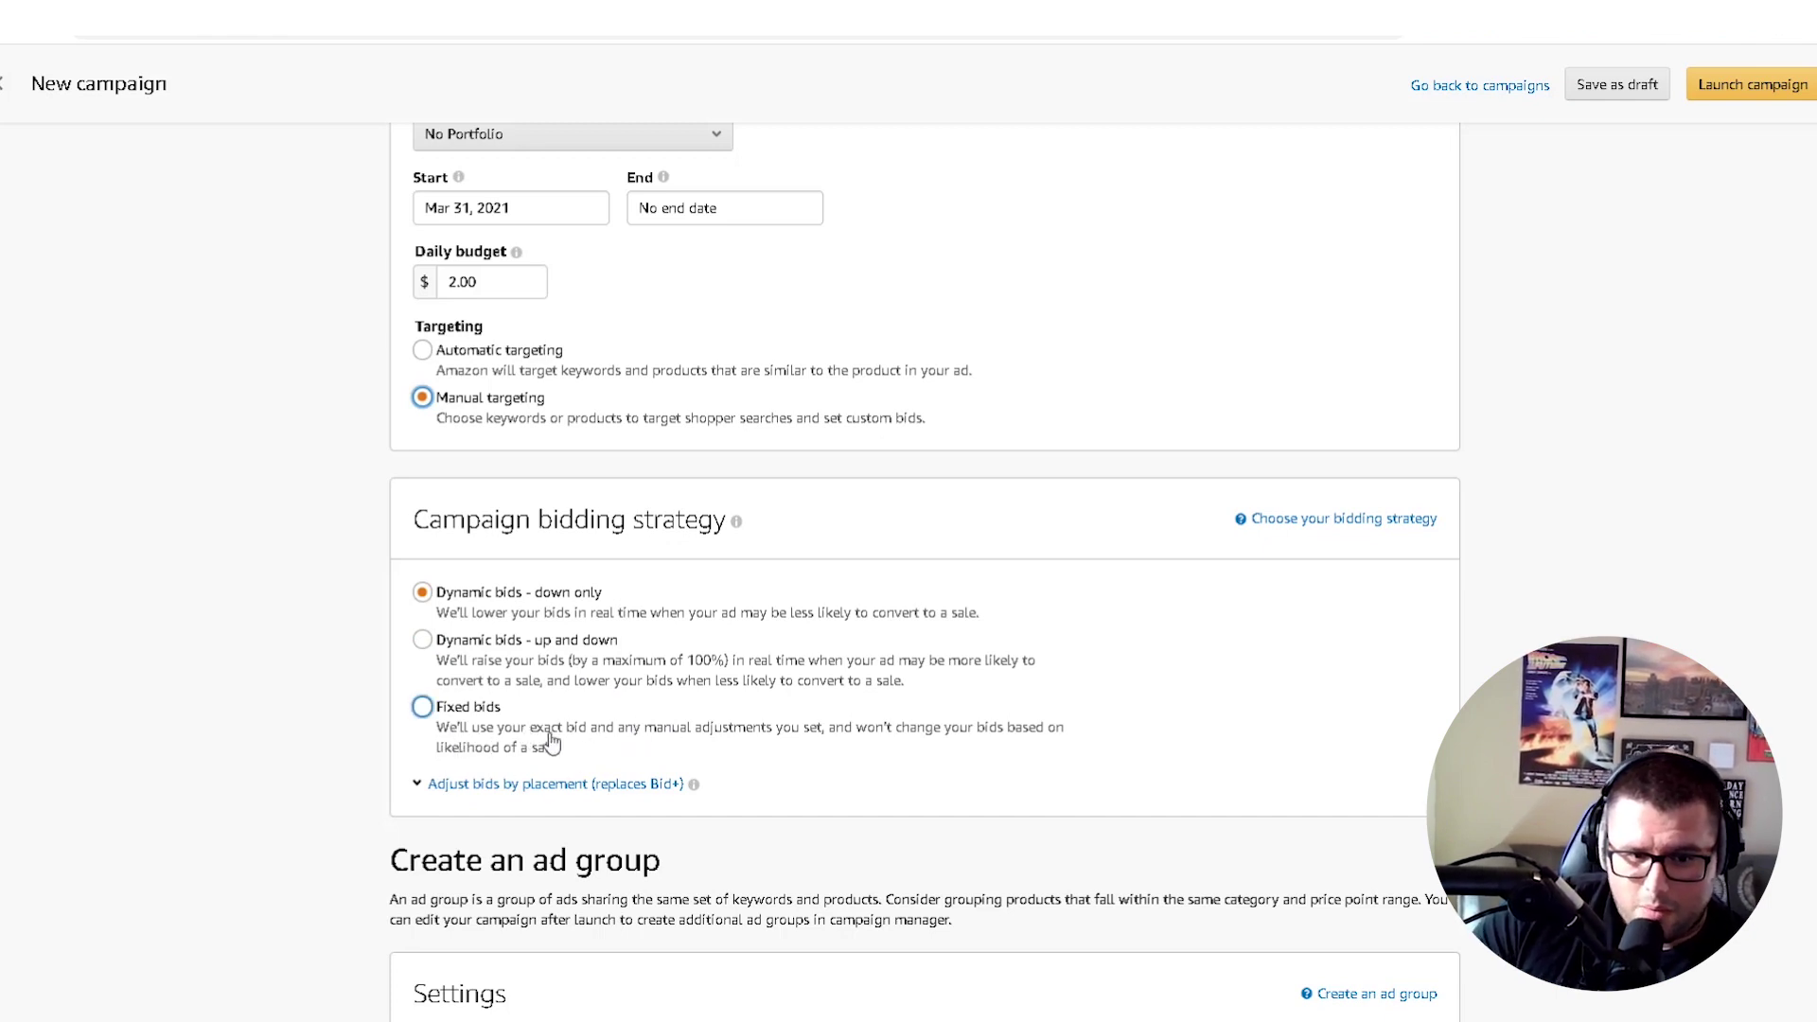
Check the default ad group name and copy the shirt's ASIN B07BKG9ZQX
scroll(393, 729, down, 1)
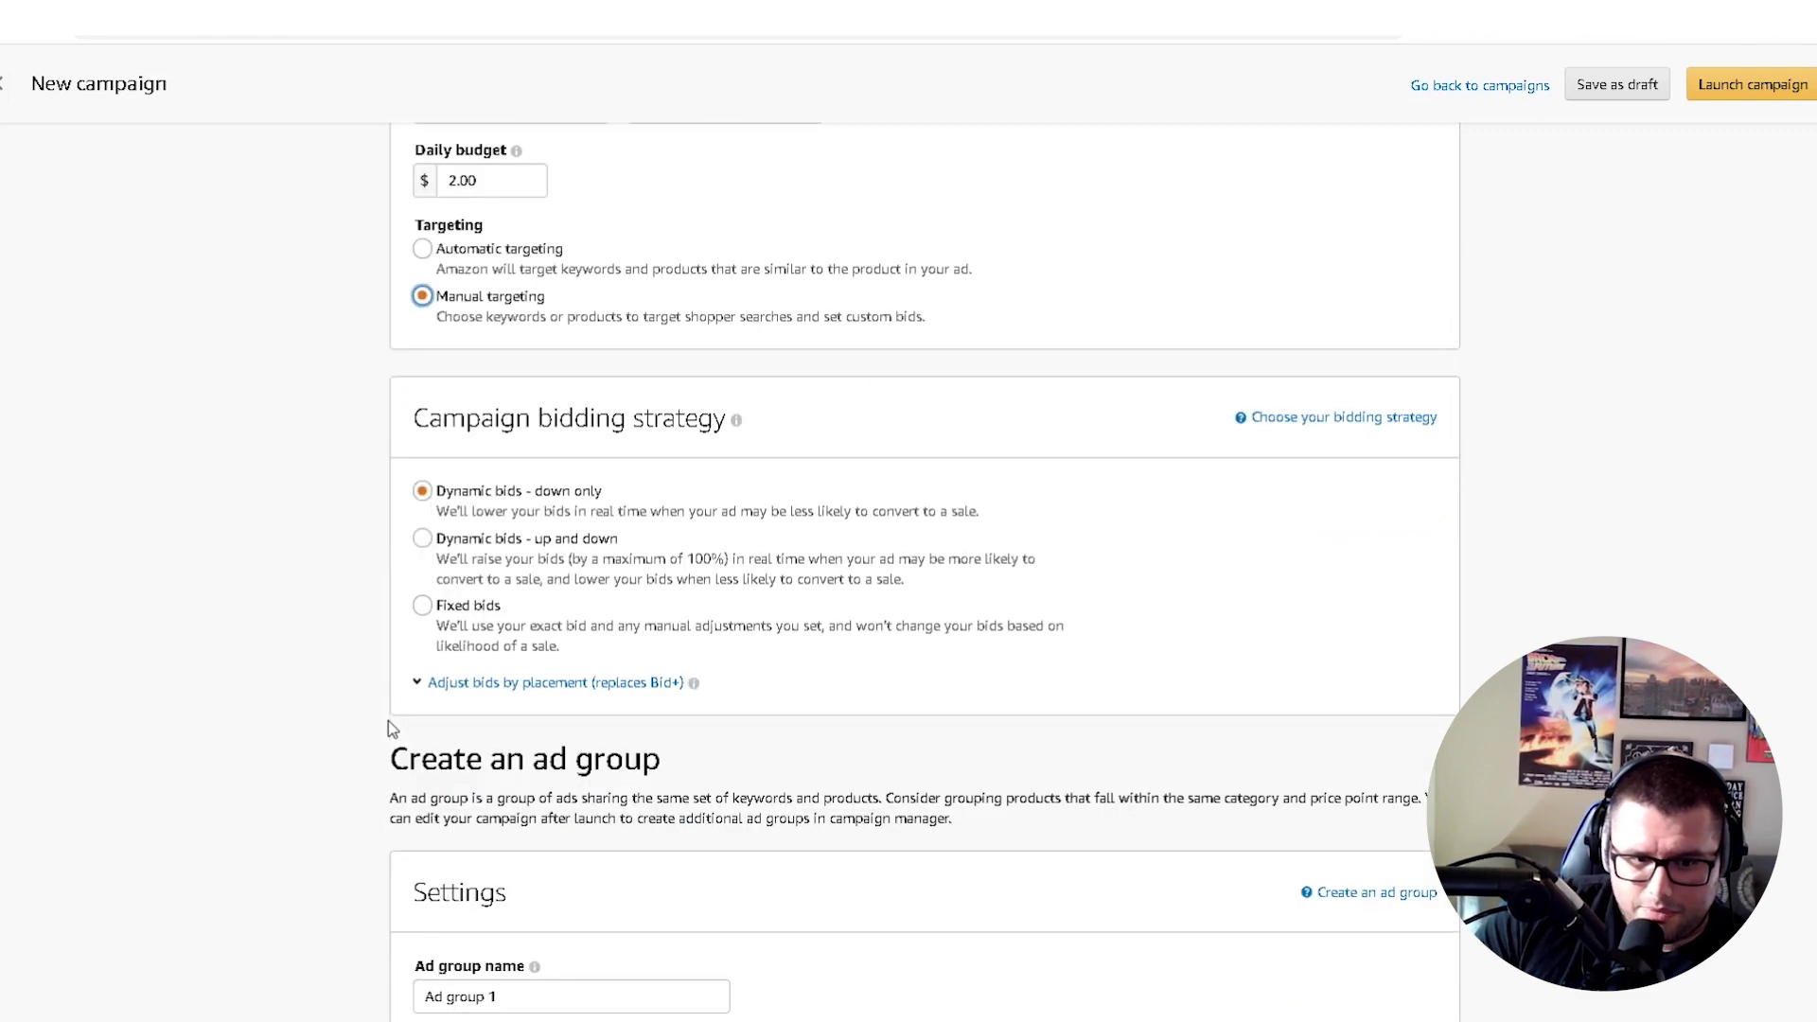
scroll(478, 697, down, 1)
scroll(462, 697, down, 3)
click(507, 590)
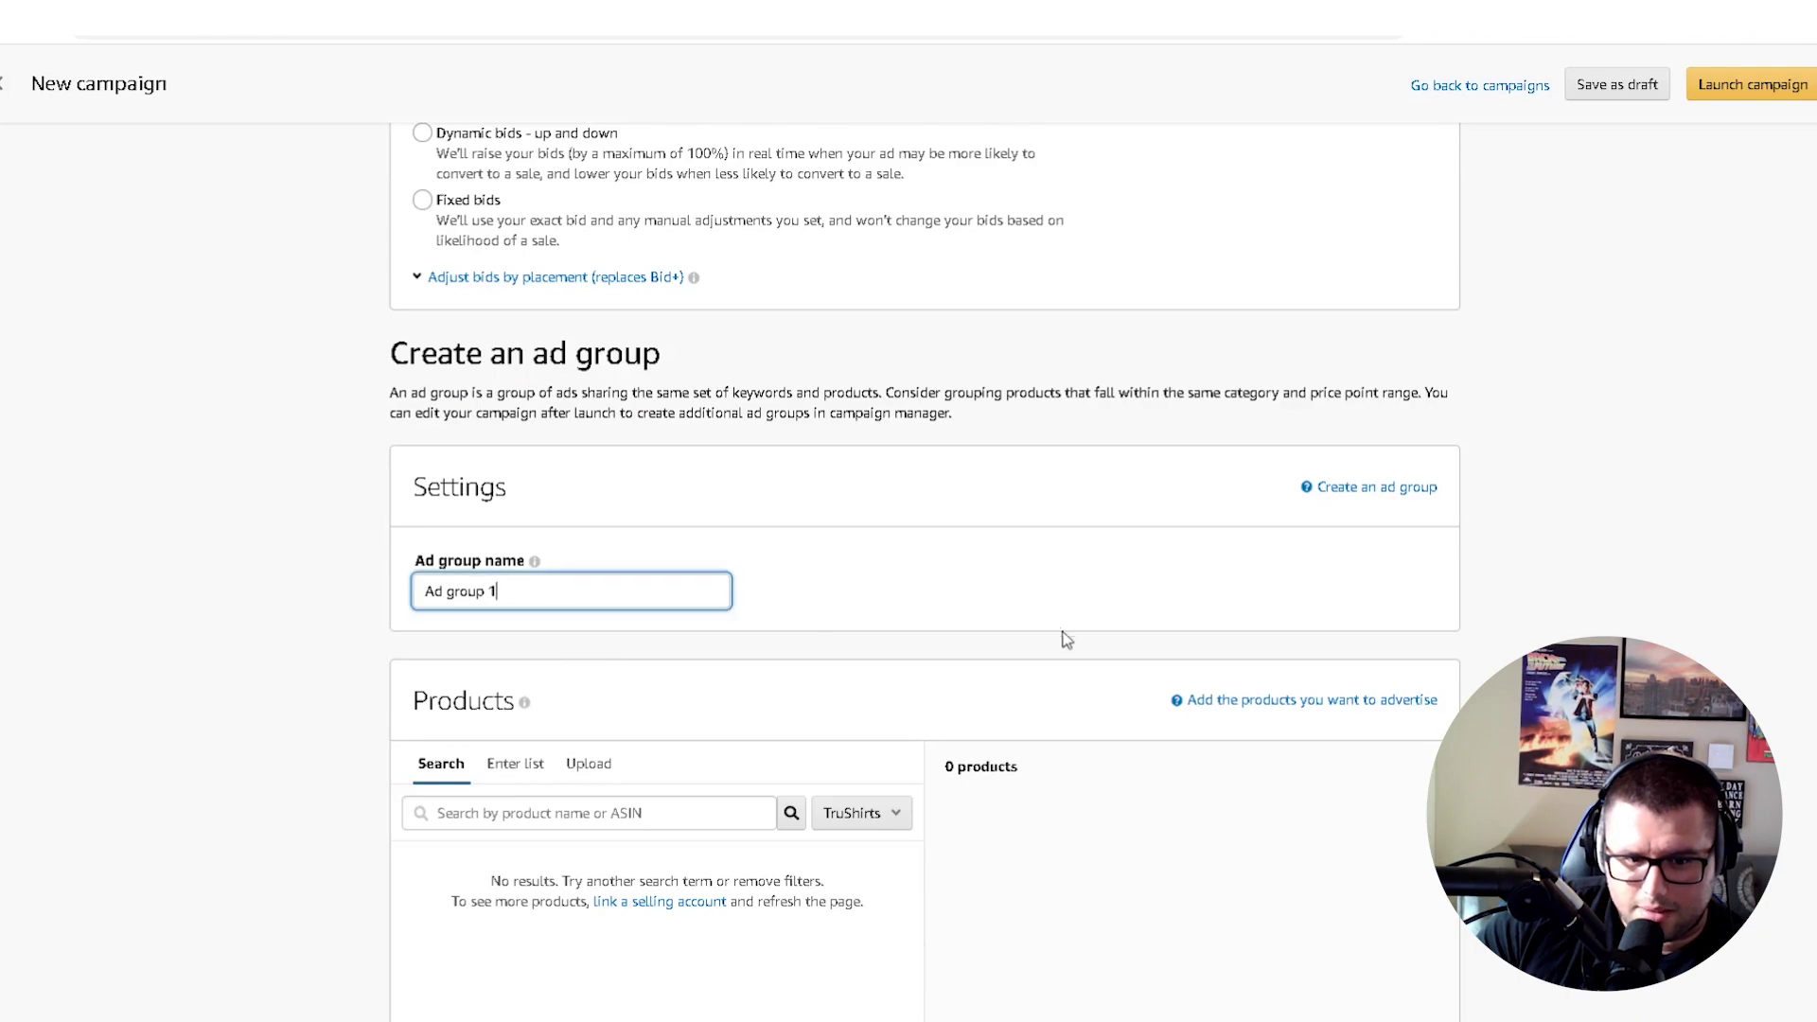
scroll(1066, 641, down, 2)
click(687, 611)
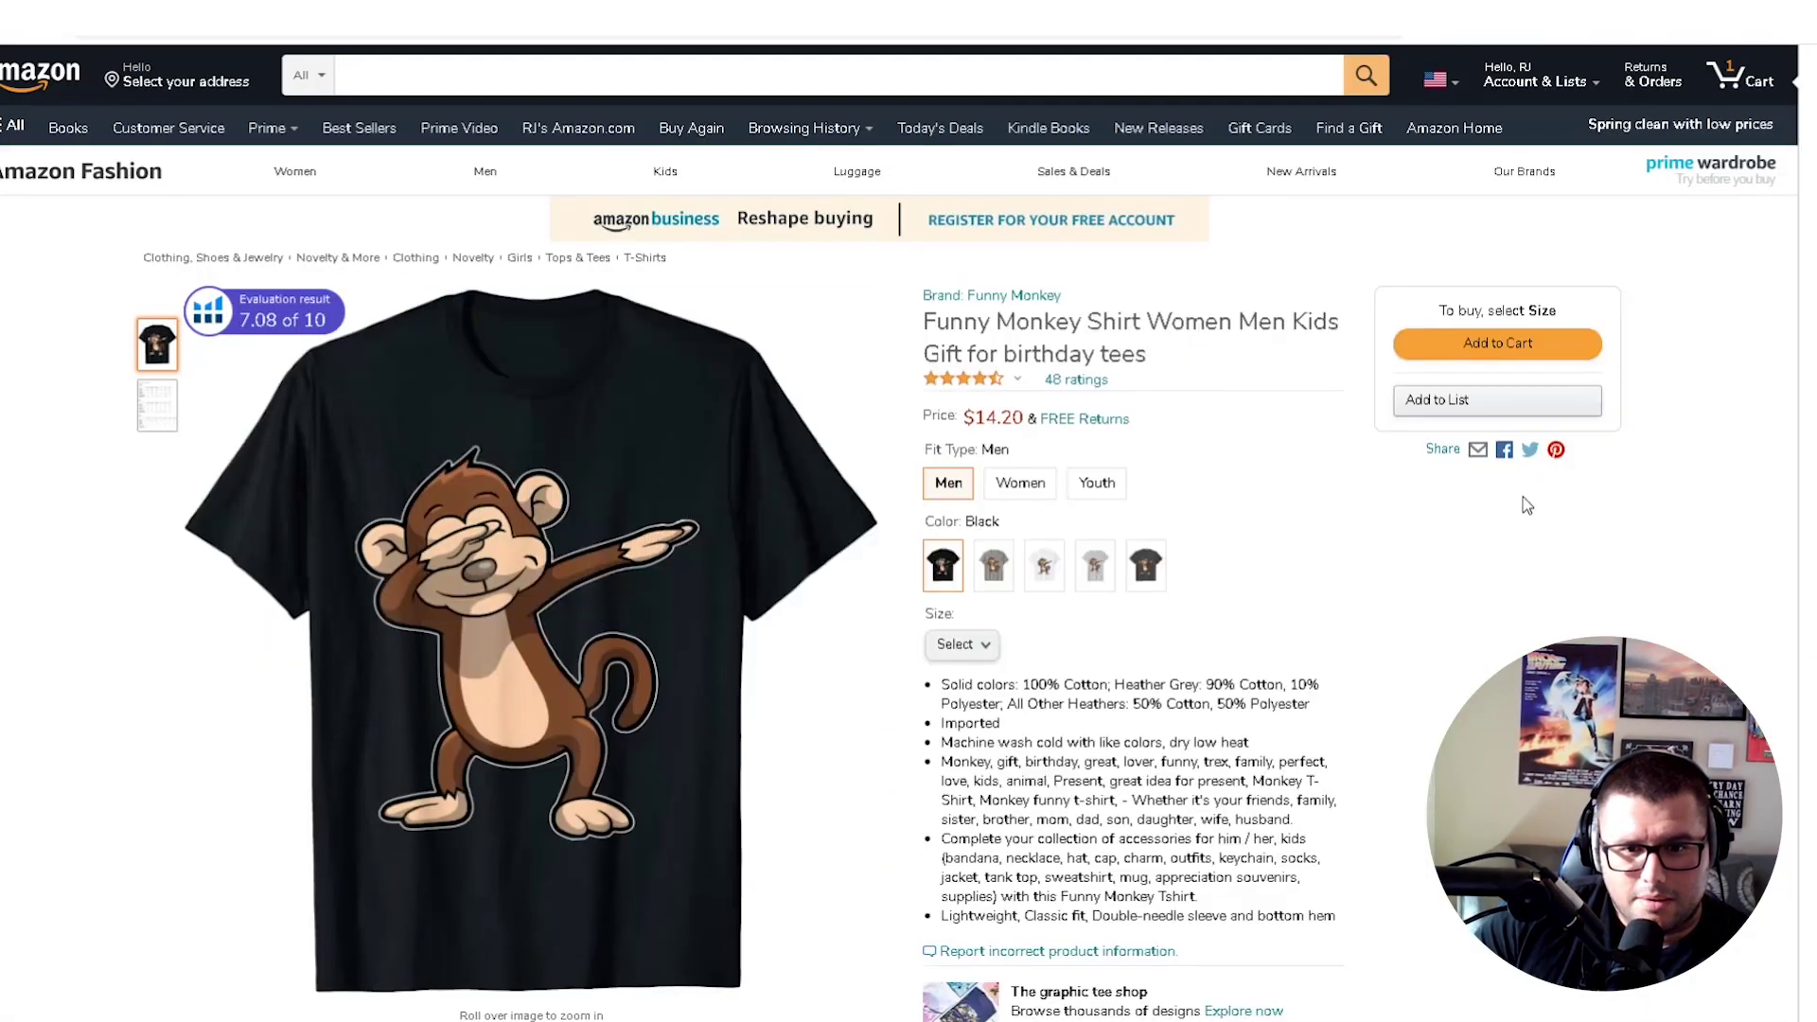
scroll(1523, 497, down, 5)
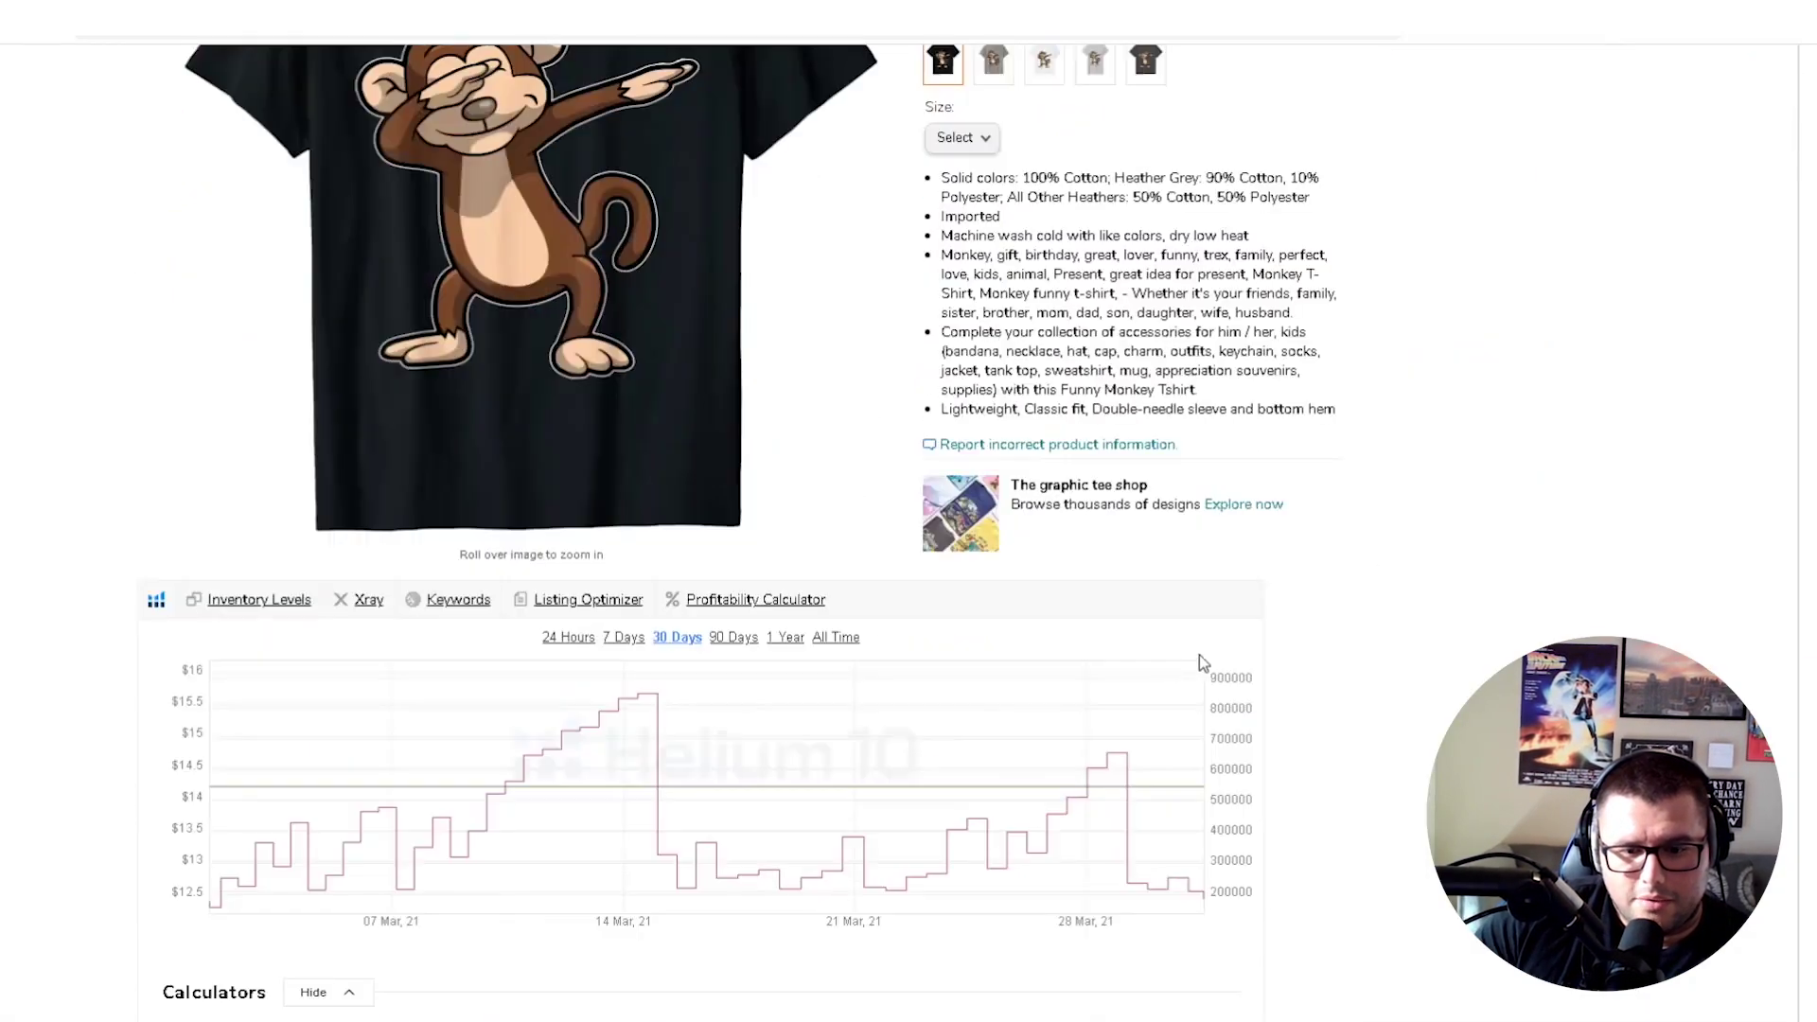
scroll(1209, 665, down, 5)
double_click(785, 575)
right_click(837, 575)
click(876, 592)
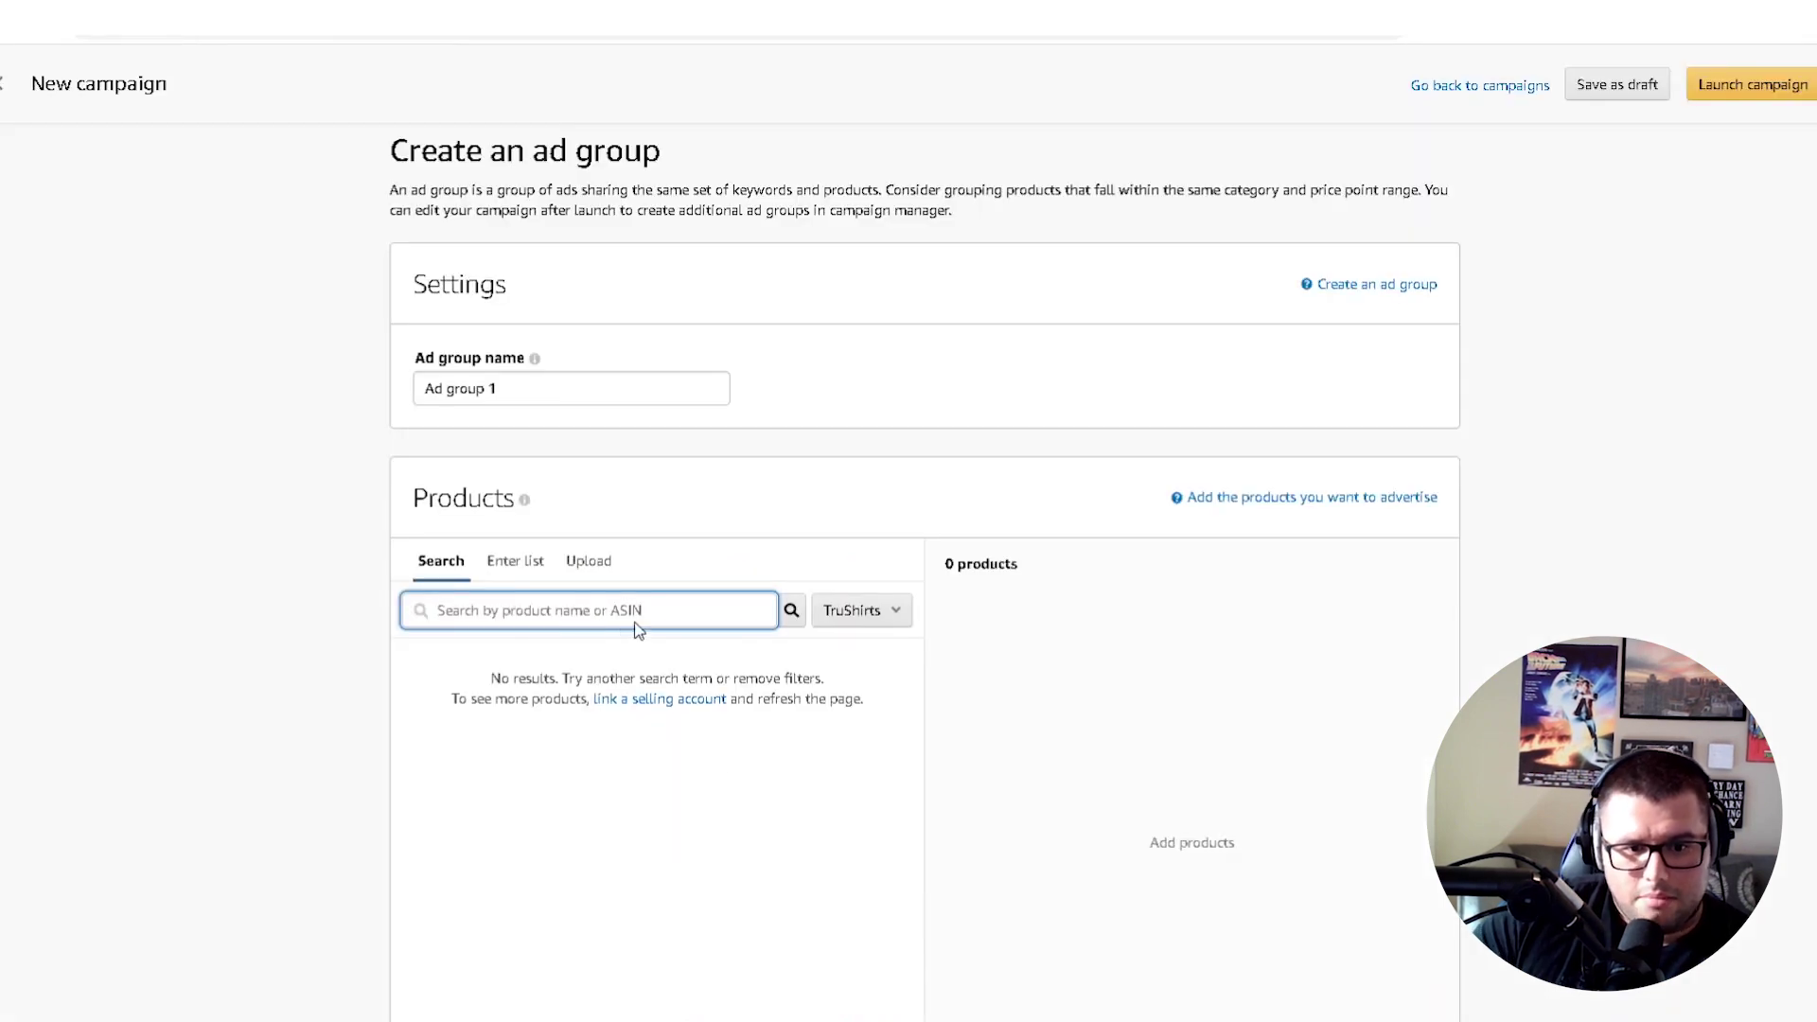
Search All Amazon products for B07BKG9ZQX and add the Funny Monkey shirt
click(639, 613)
key(ctrl+v)
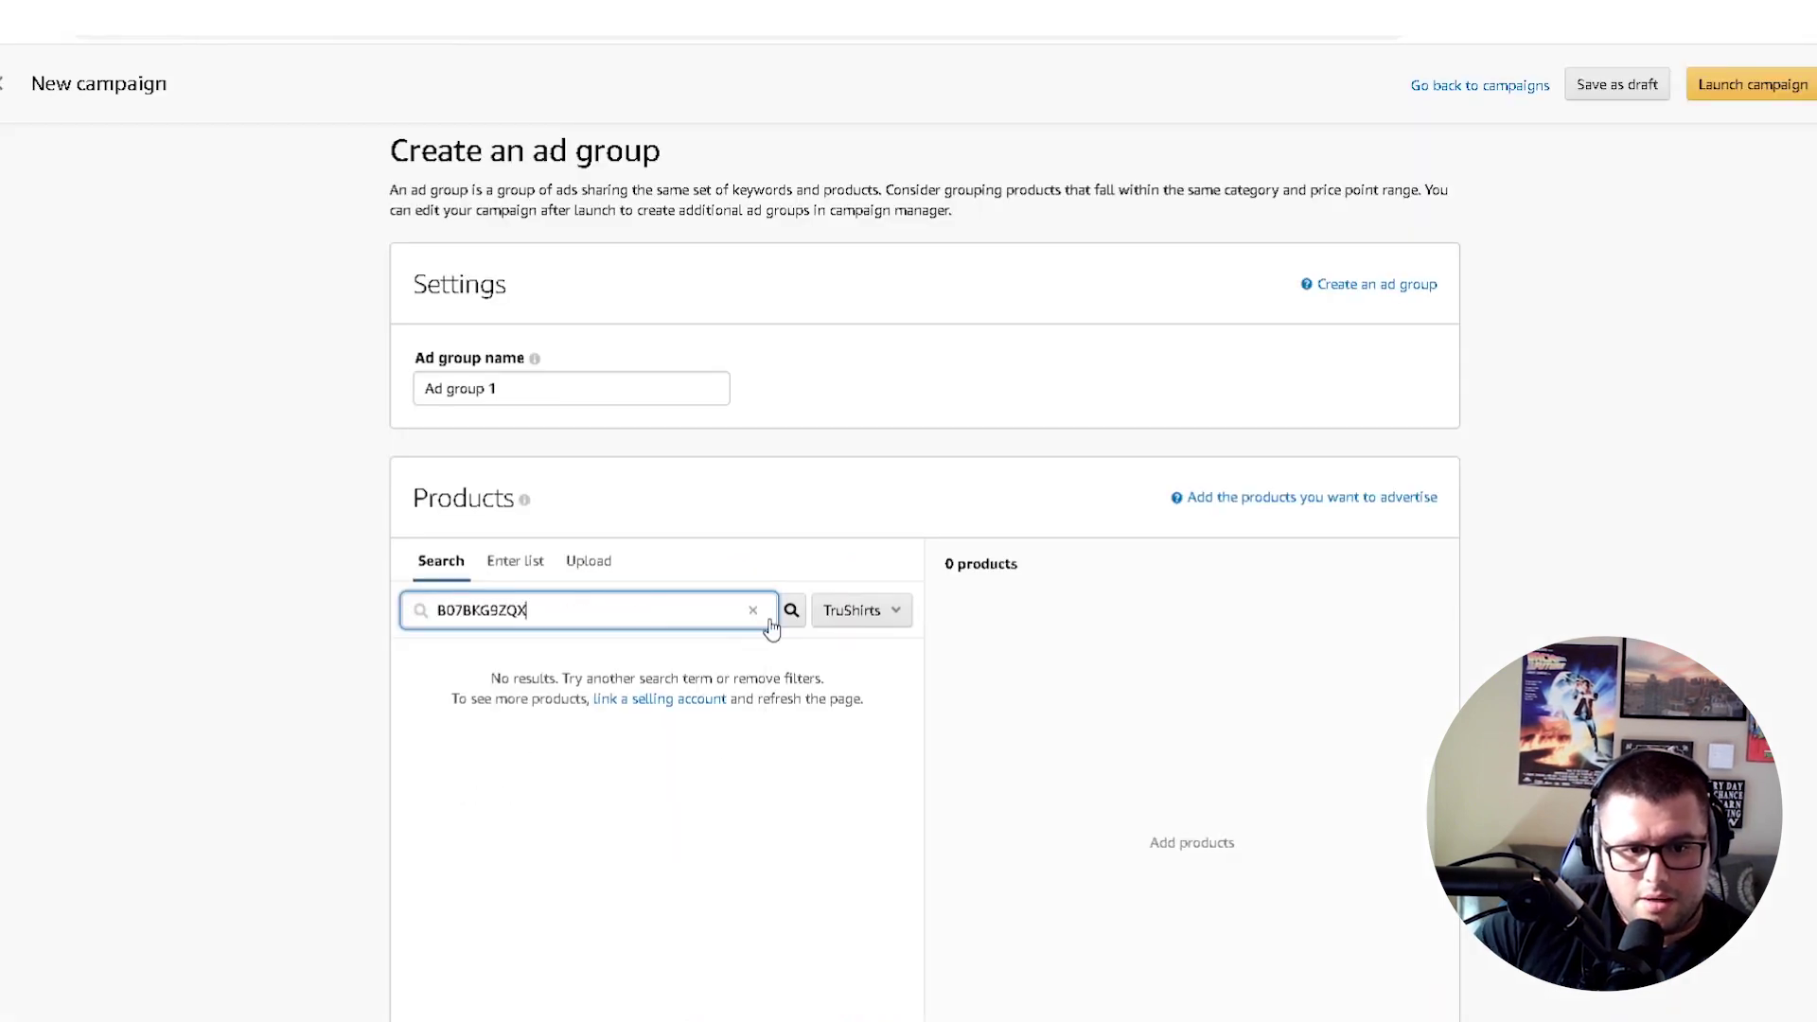
click(880, 613)
click(883, 655)
click(886, 698)
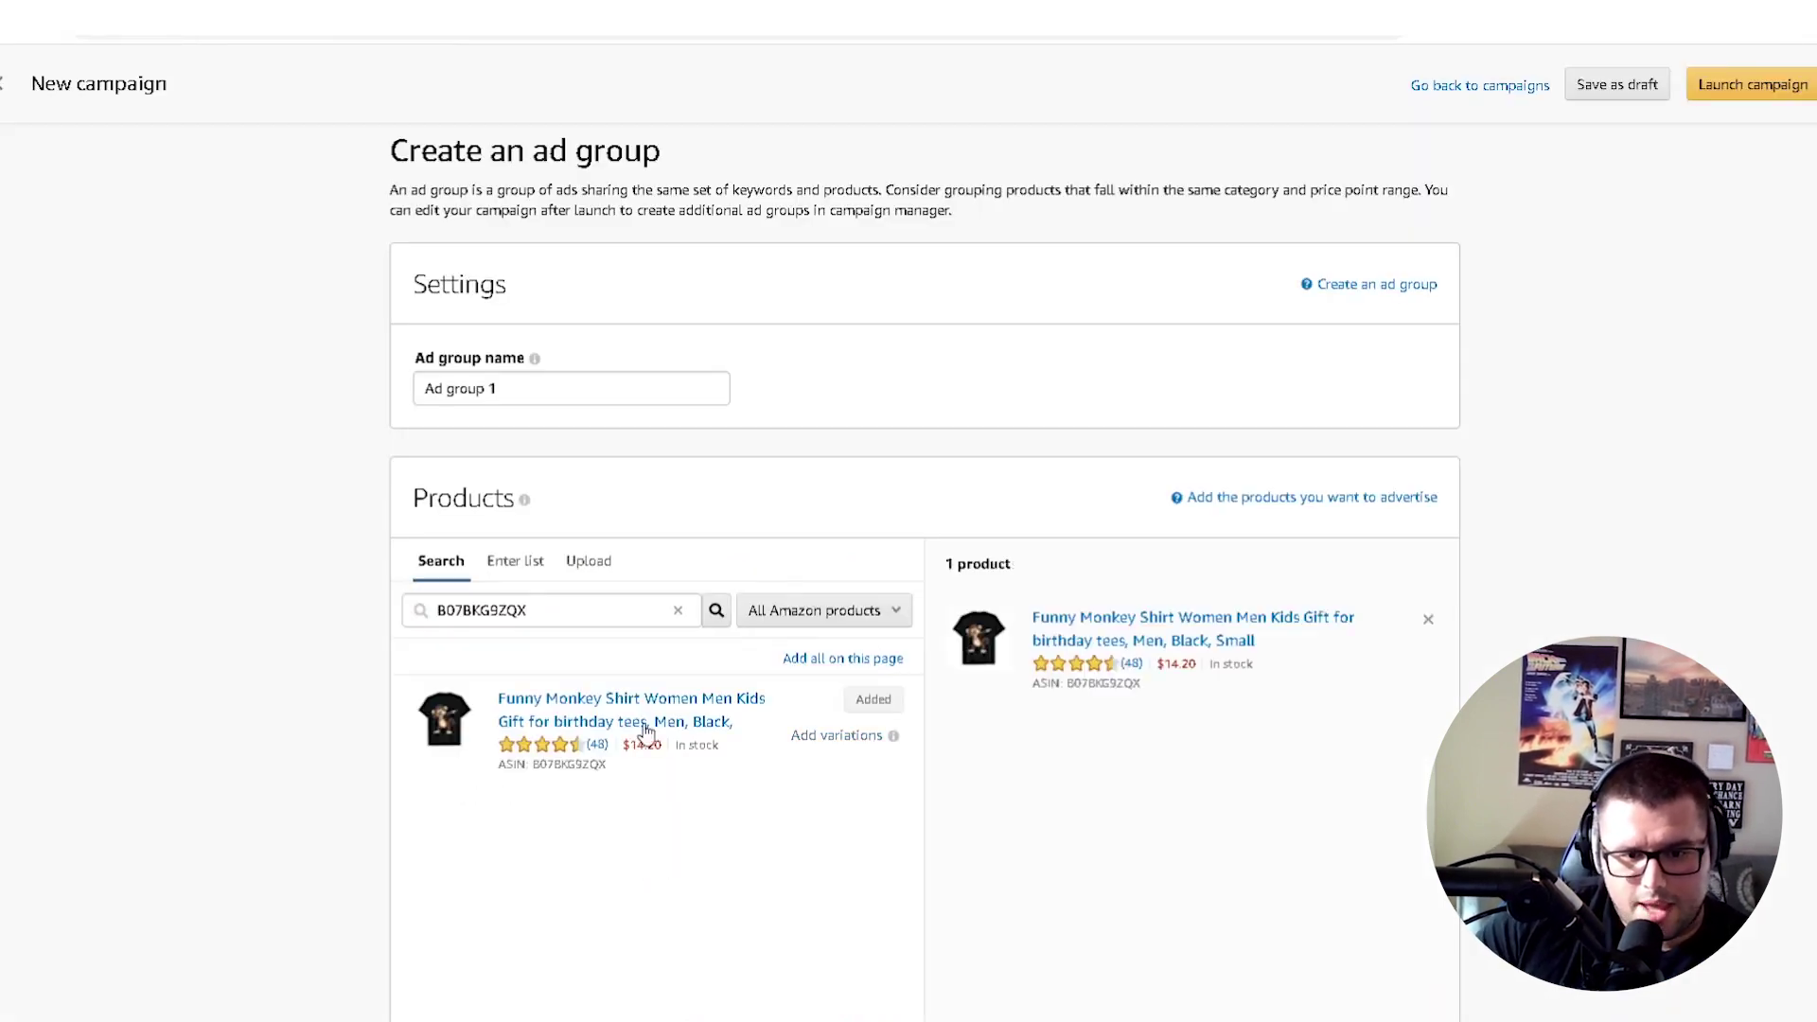
scroll(305, 814, down, 7)
scroll(101, 657, down, 2)
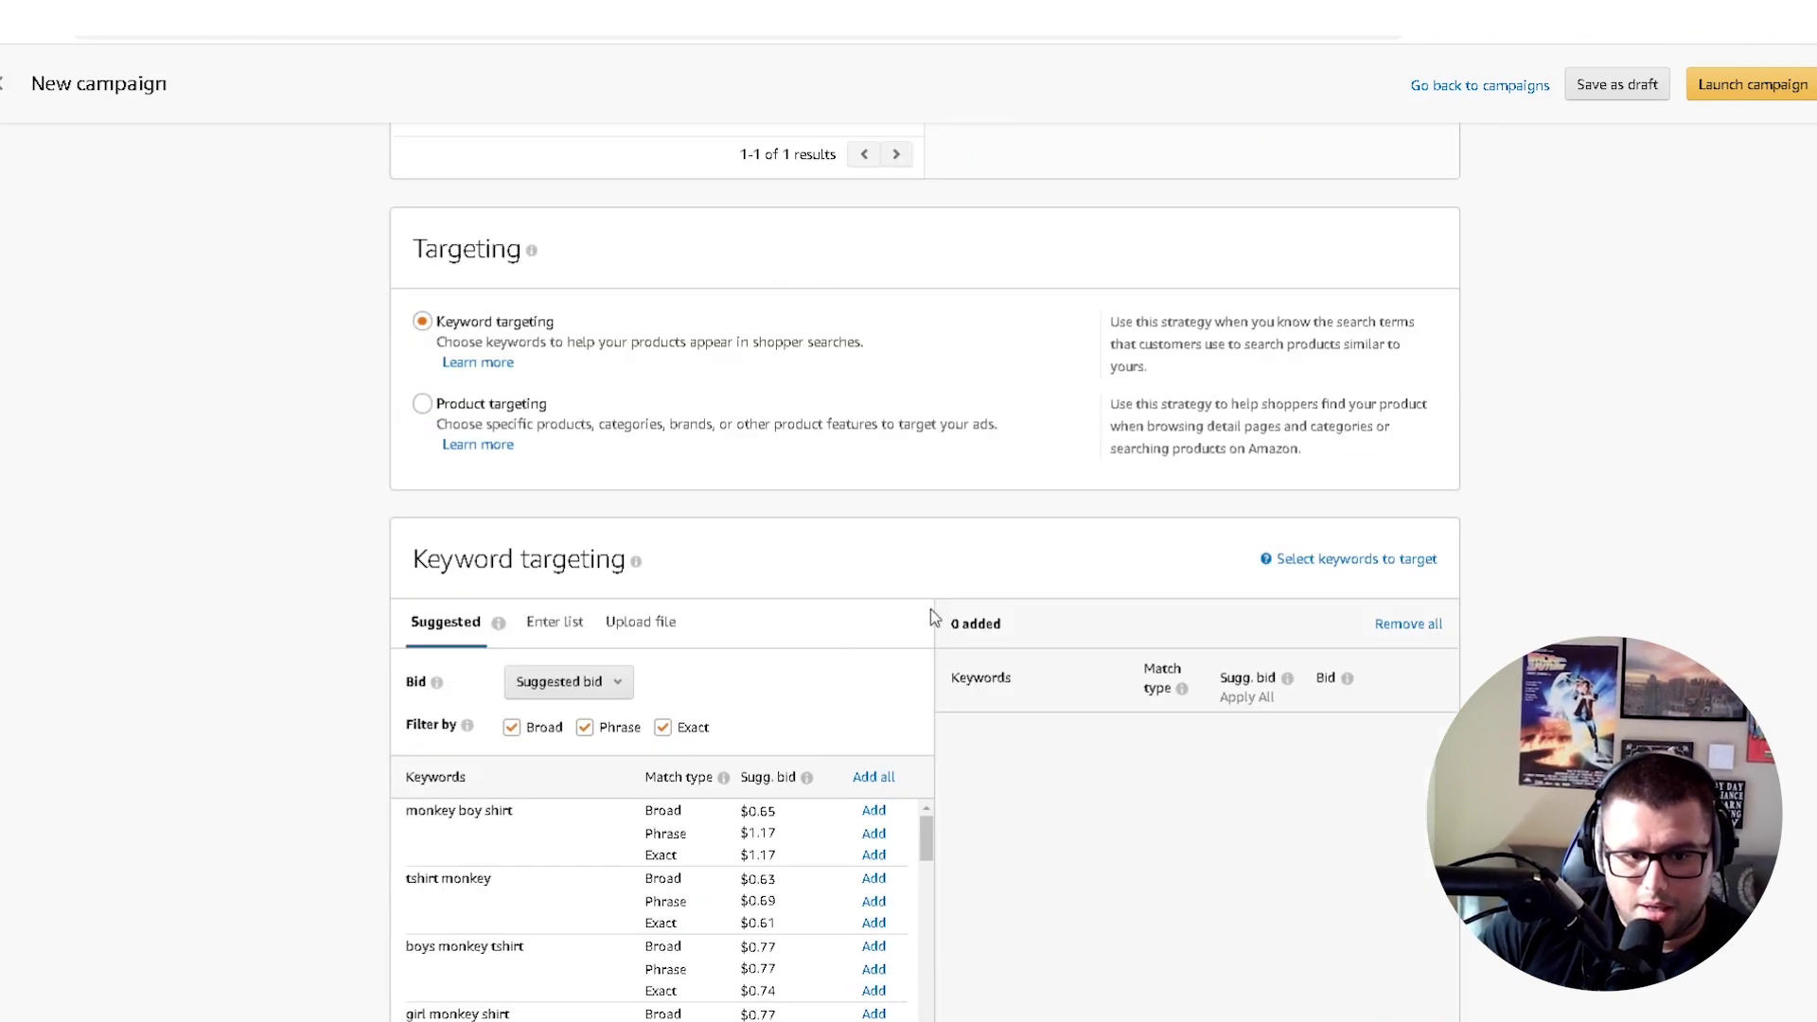
Filter the keyword suggestions to Exact match by unchecking Broad and Phrase
scroll(541, 644, down, 1)
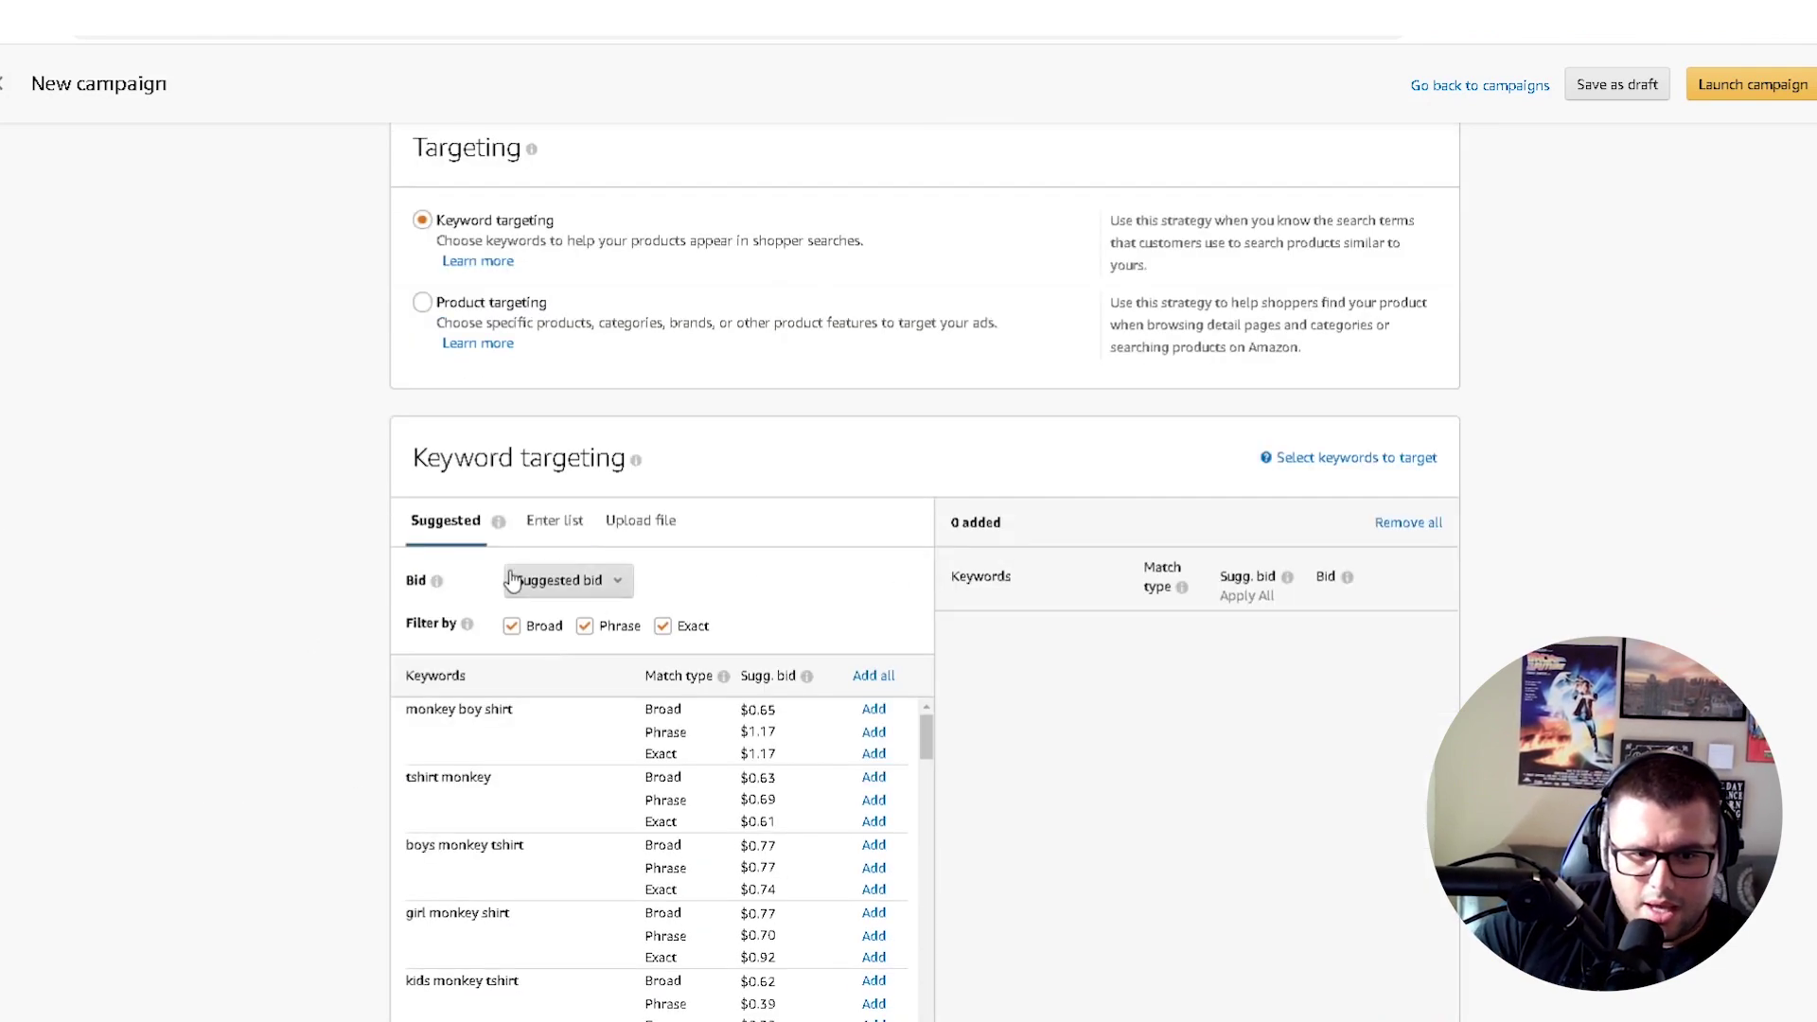
scroll(393, 600, up, 2)
scroll(588, 620, down, 2)
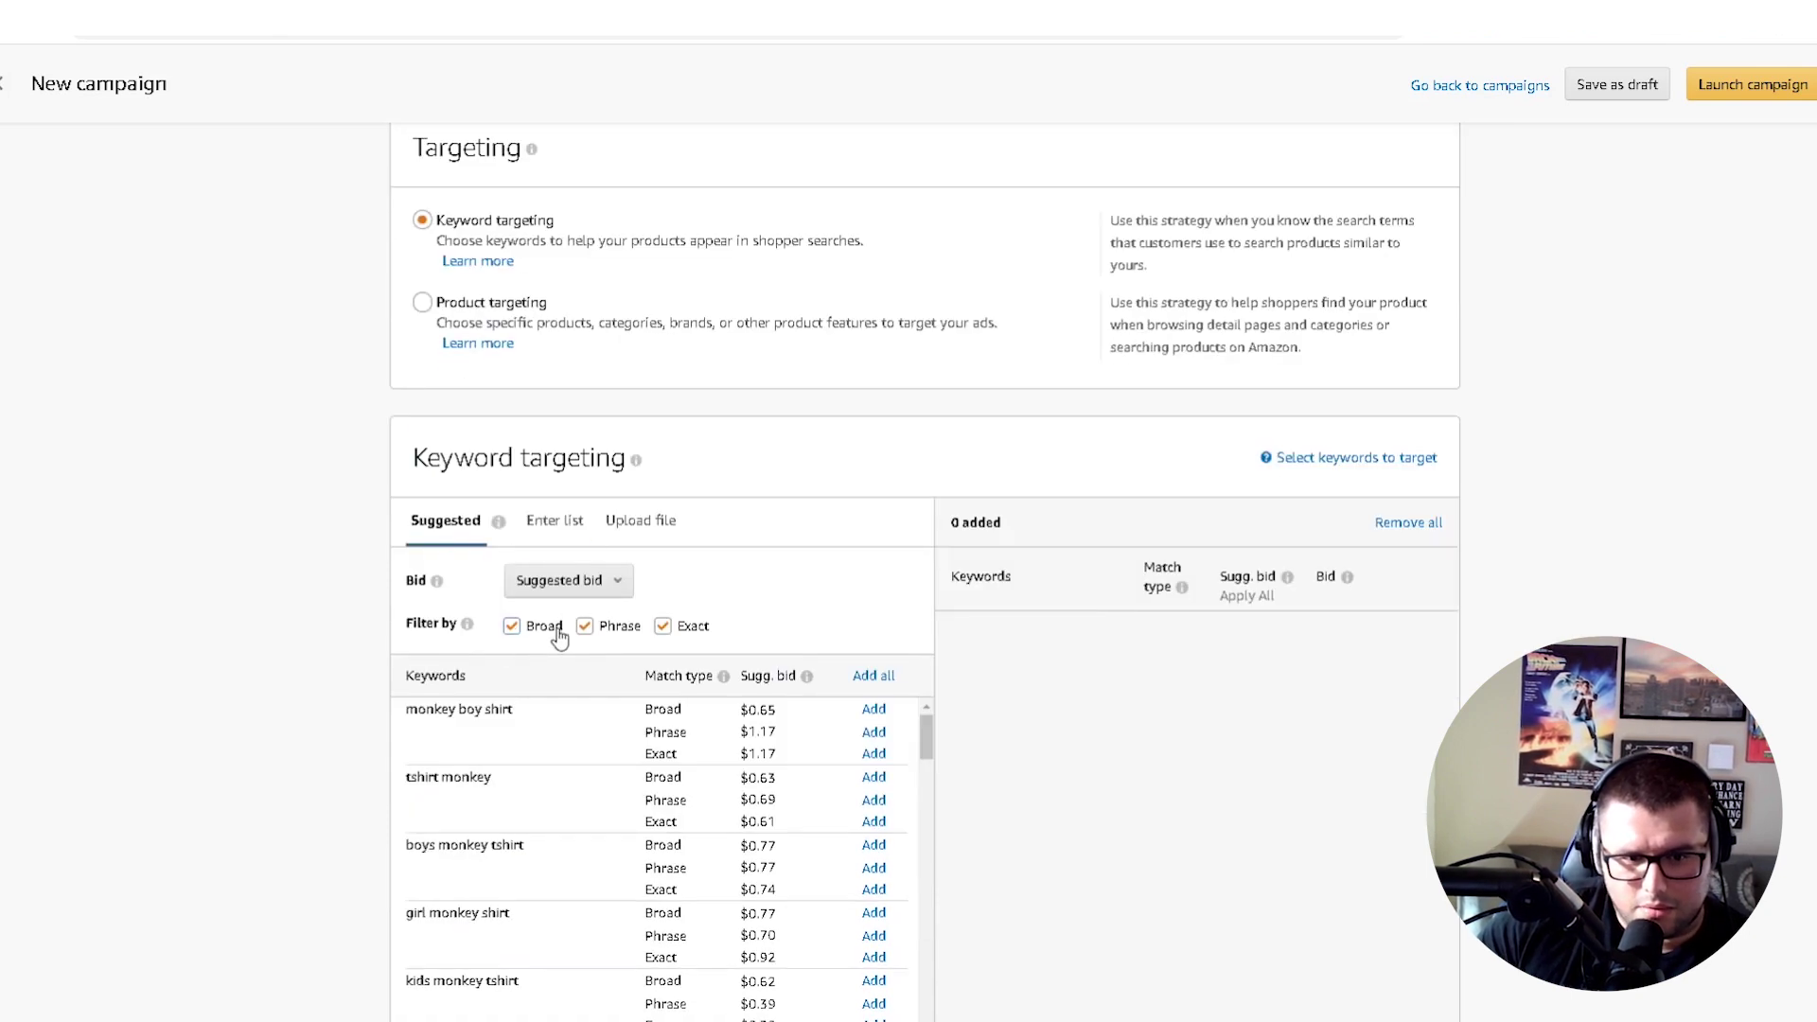
click(512, 626)
click(601, 631)
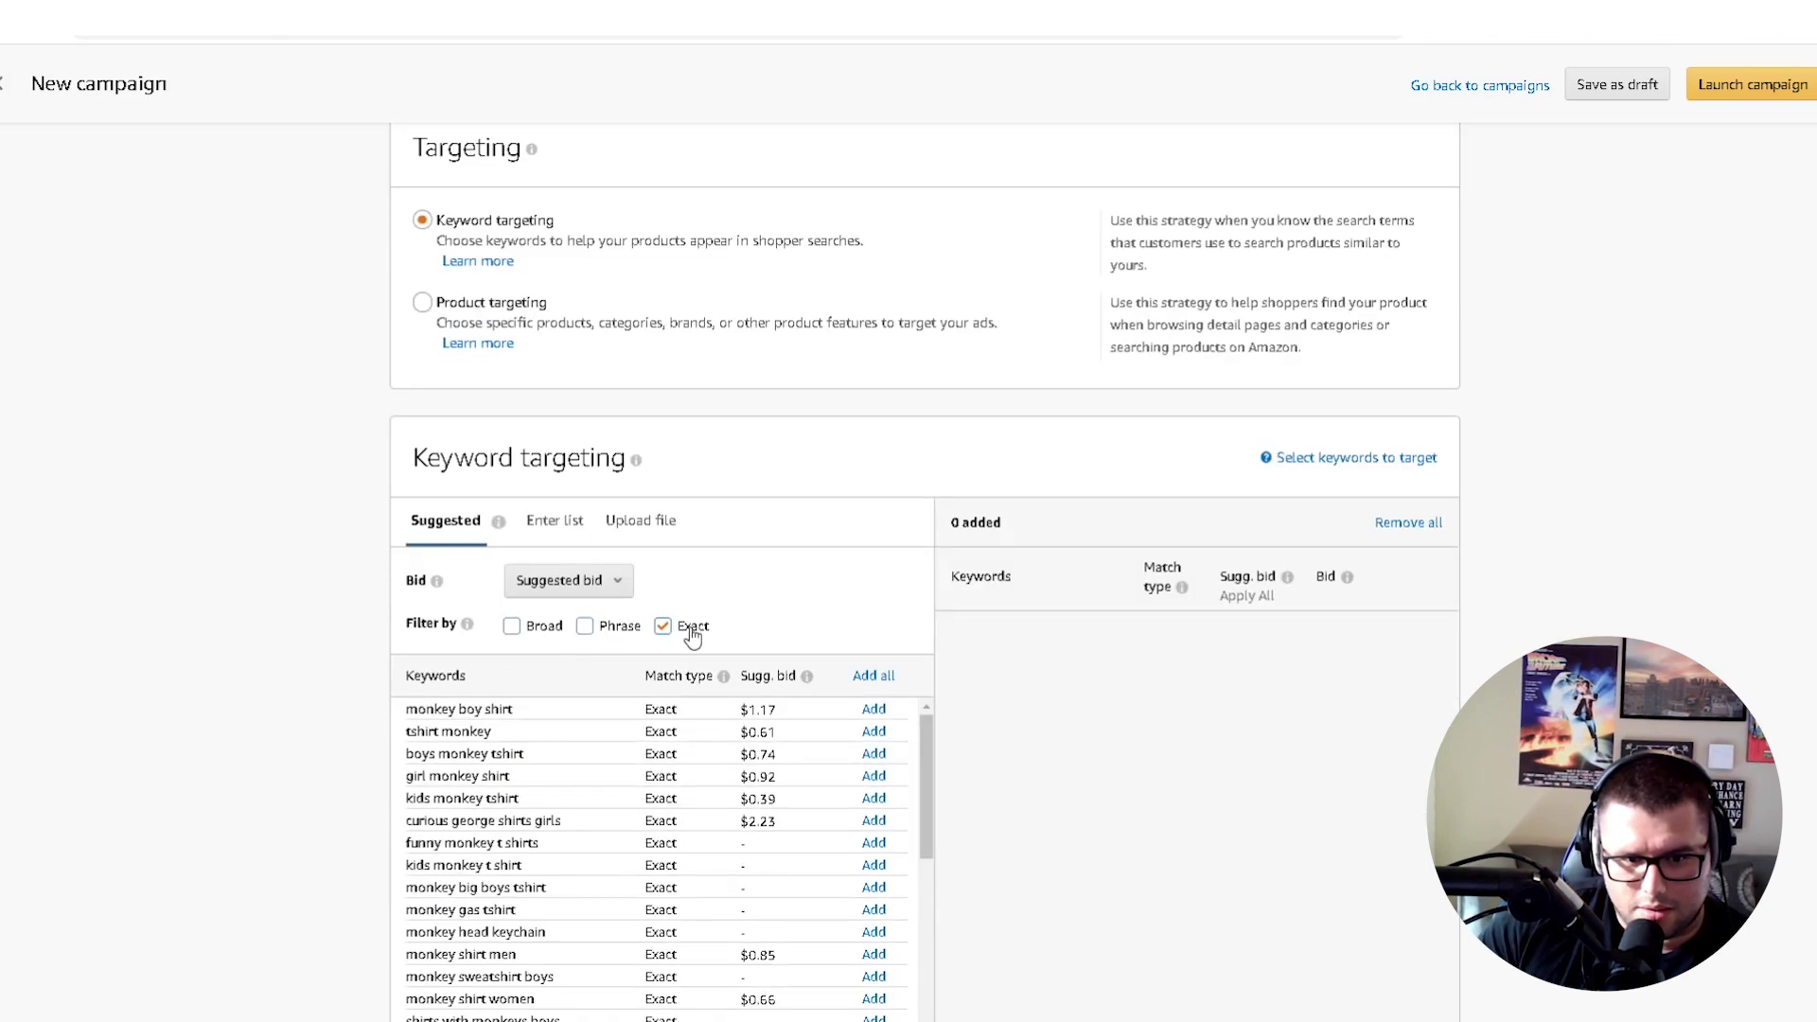
Switch bidding to a default bid and change it from 0.75 to $0.20
click(568, 581)
click(570, 701)
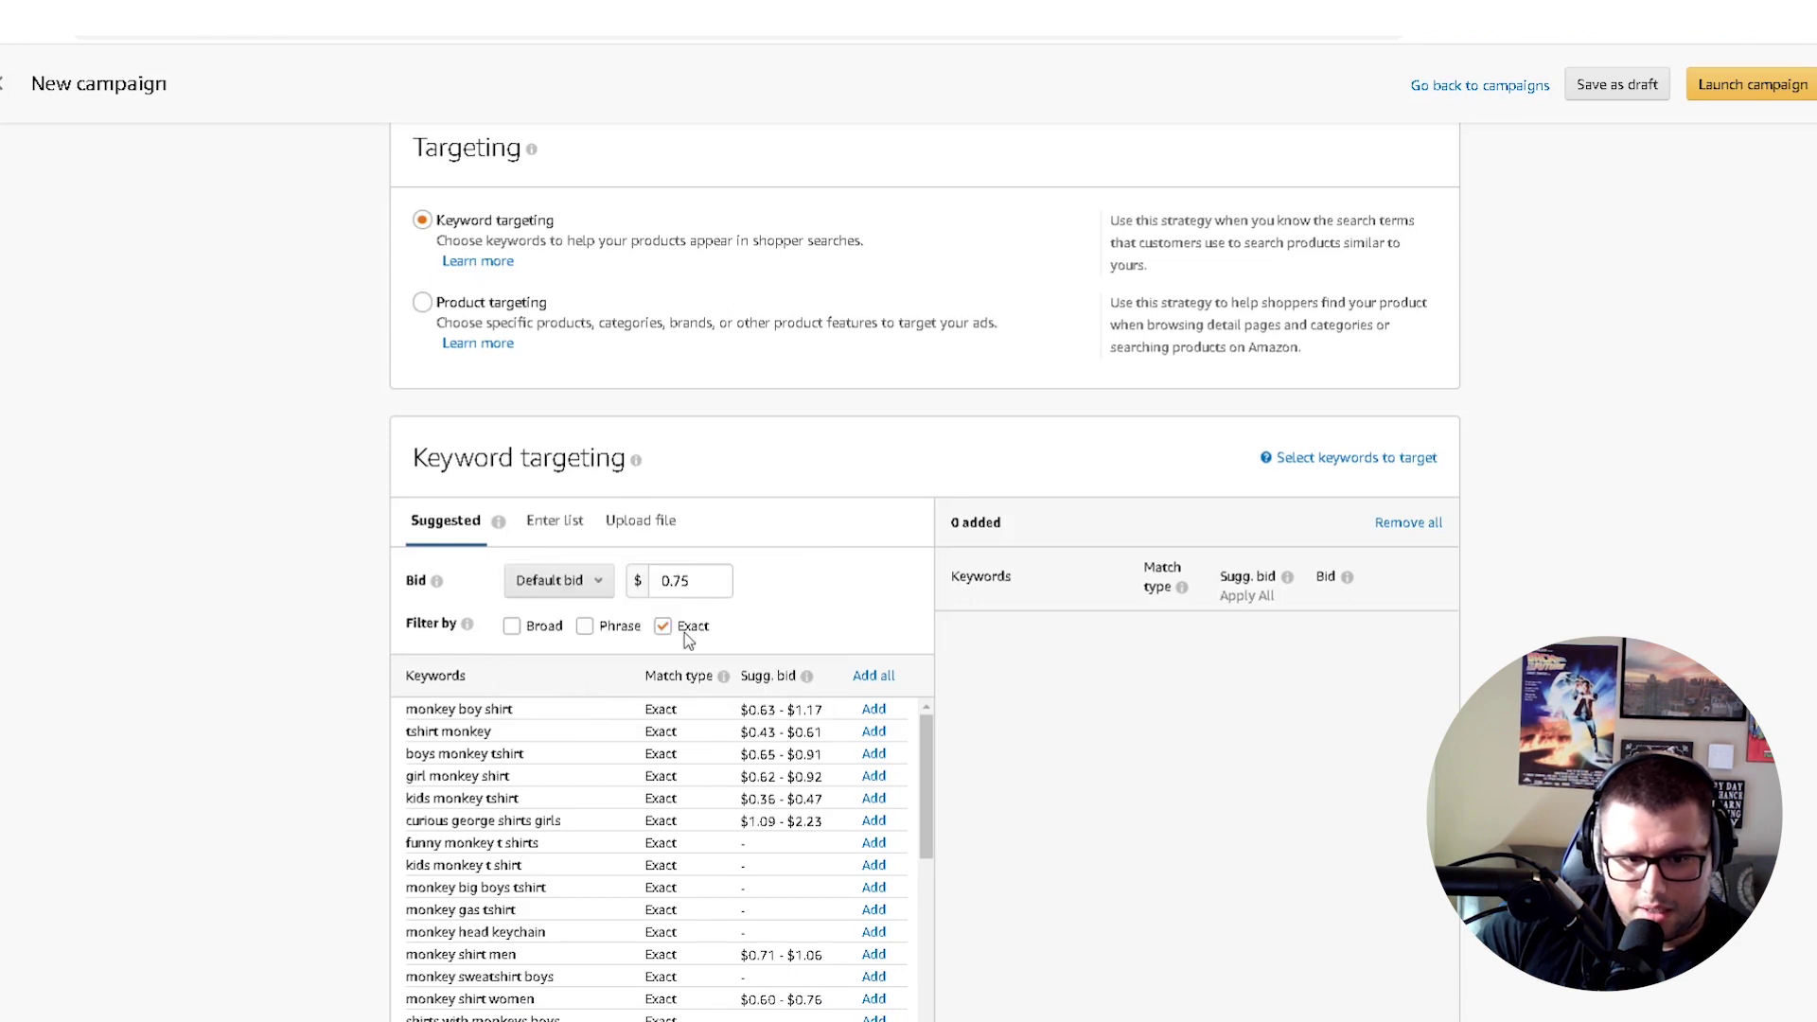
click(717, 572)
key(BackSpace)
key(BackSpace)
text(20)
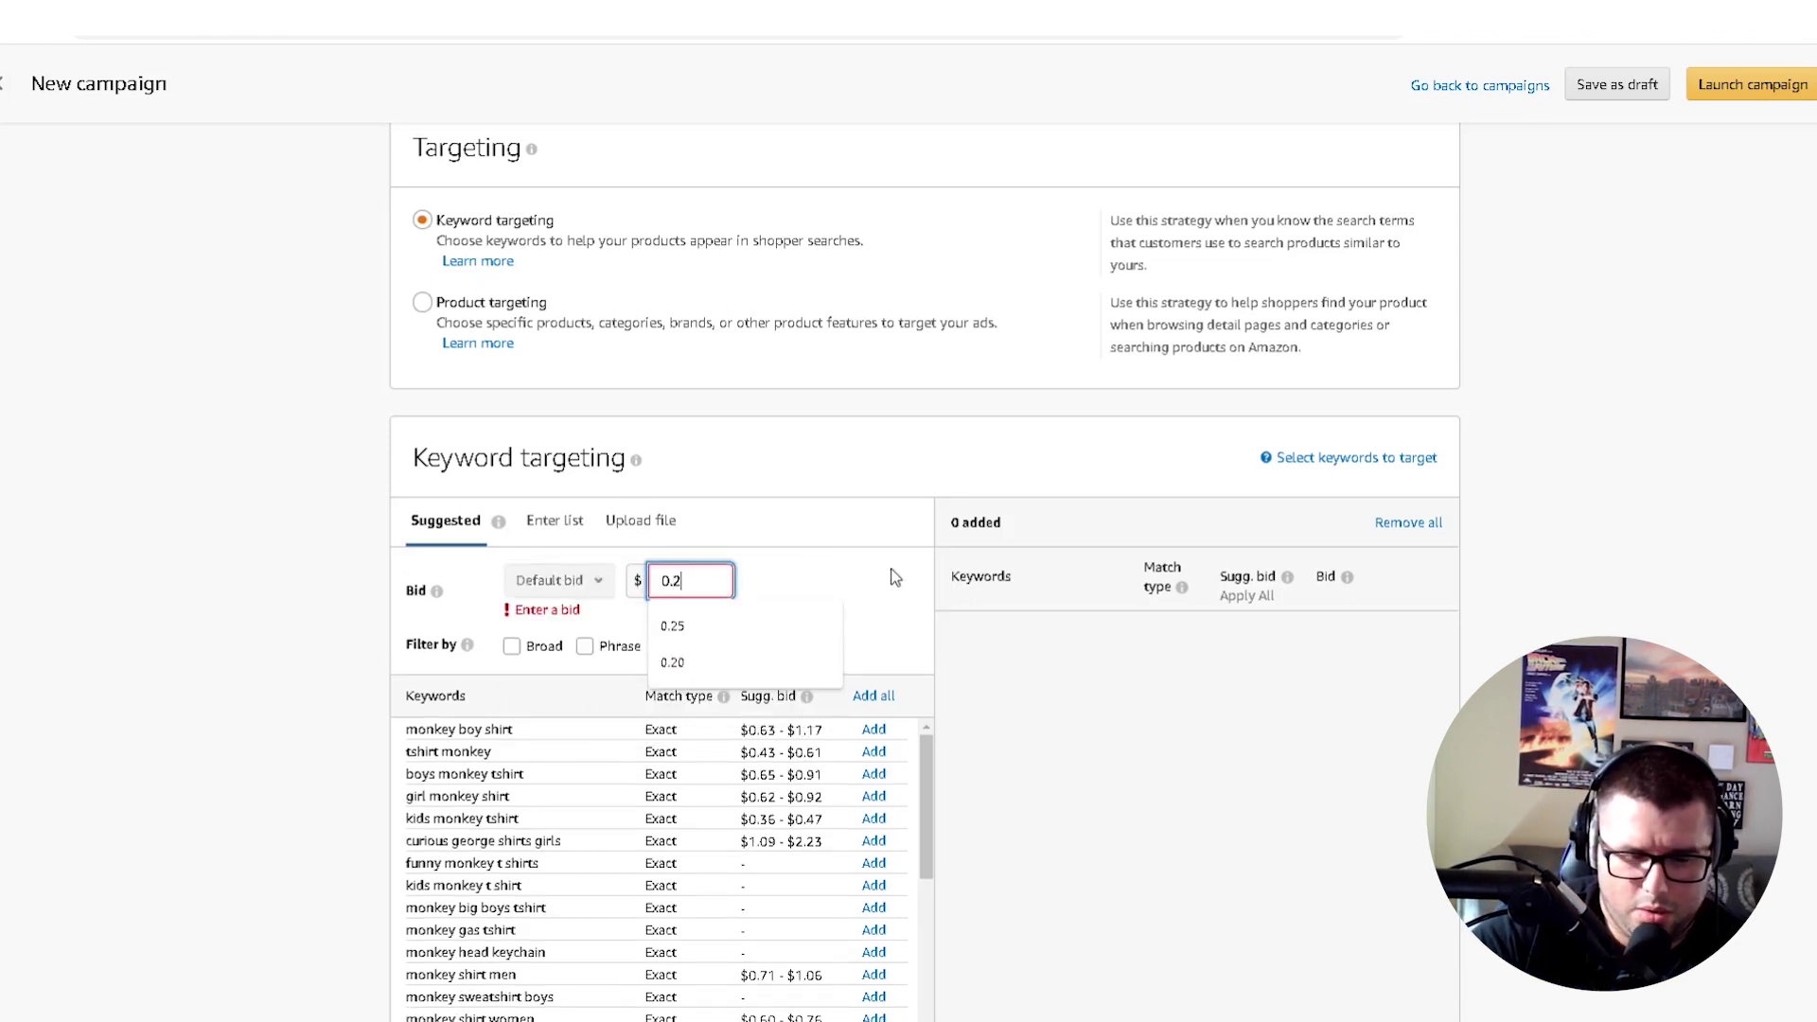
click(270, 595)
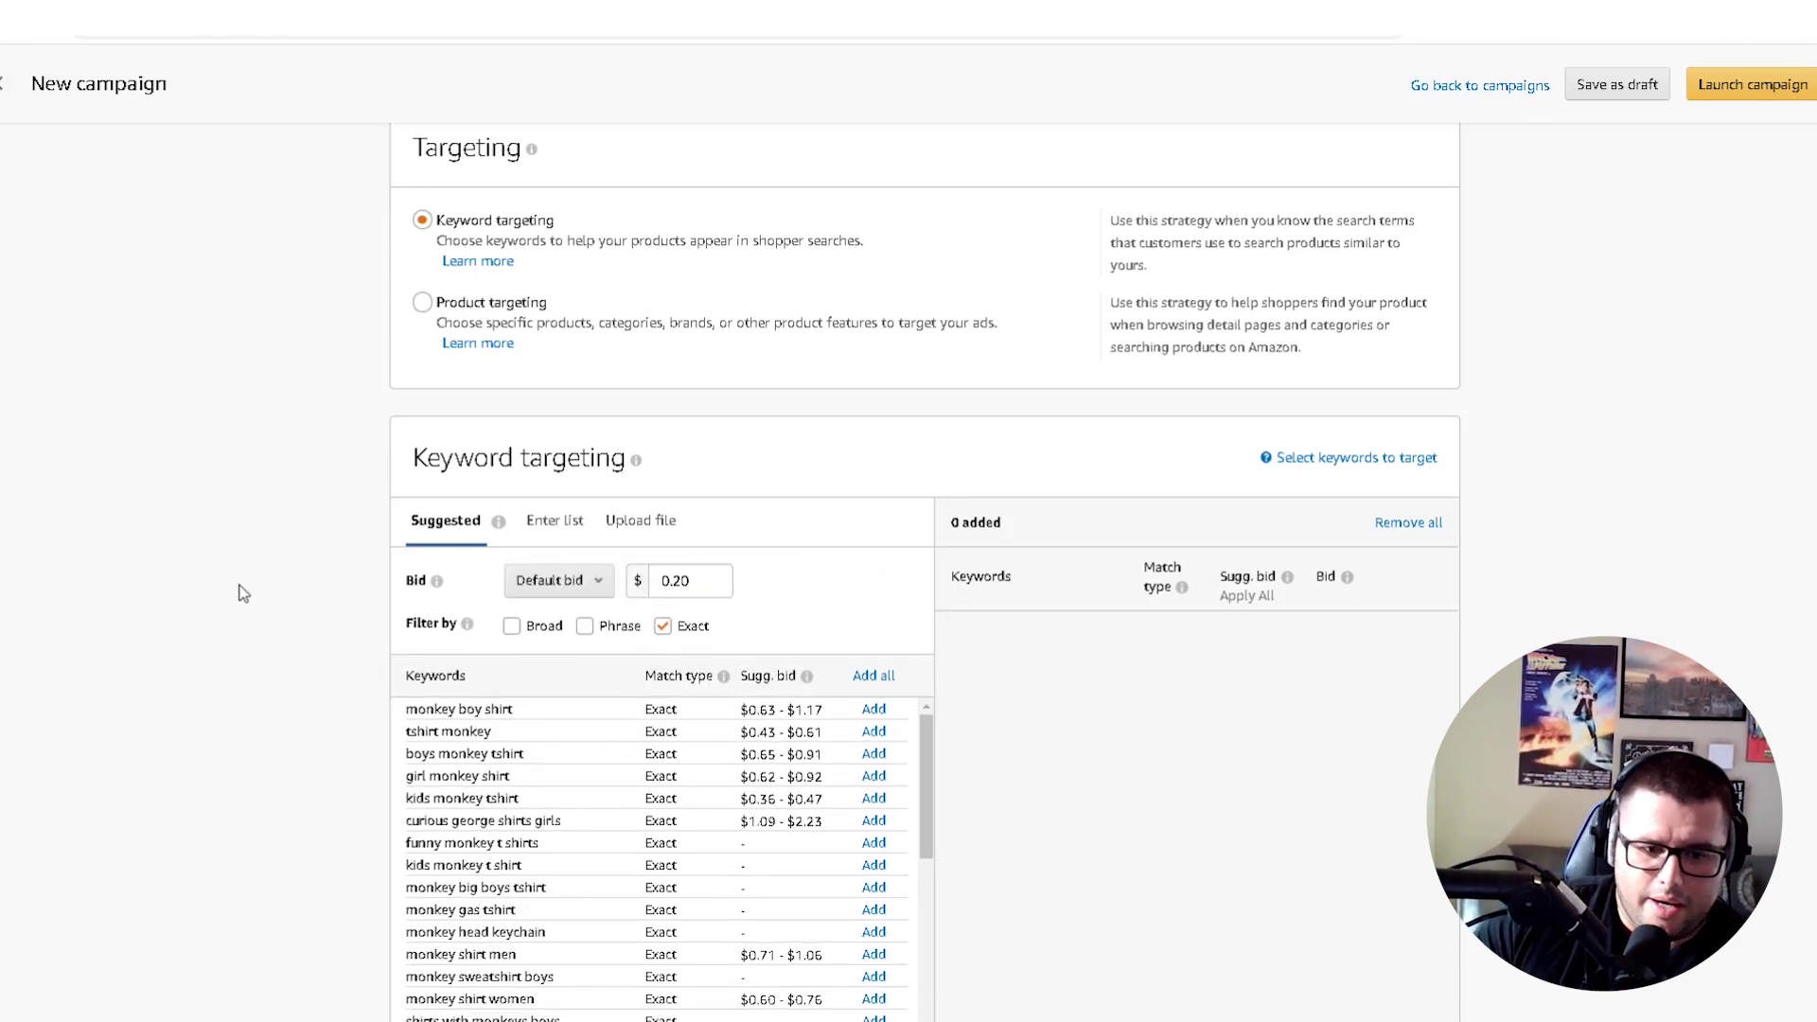
mouse_move(465, 628)
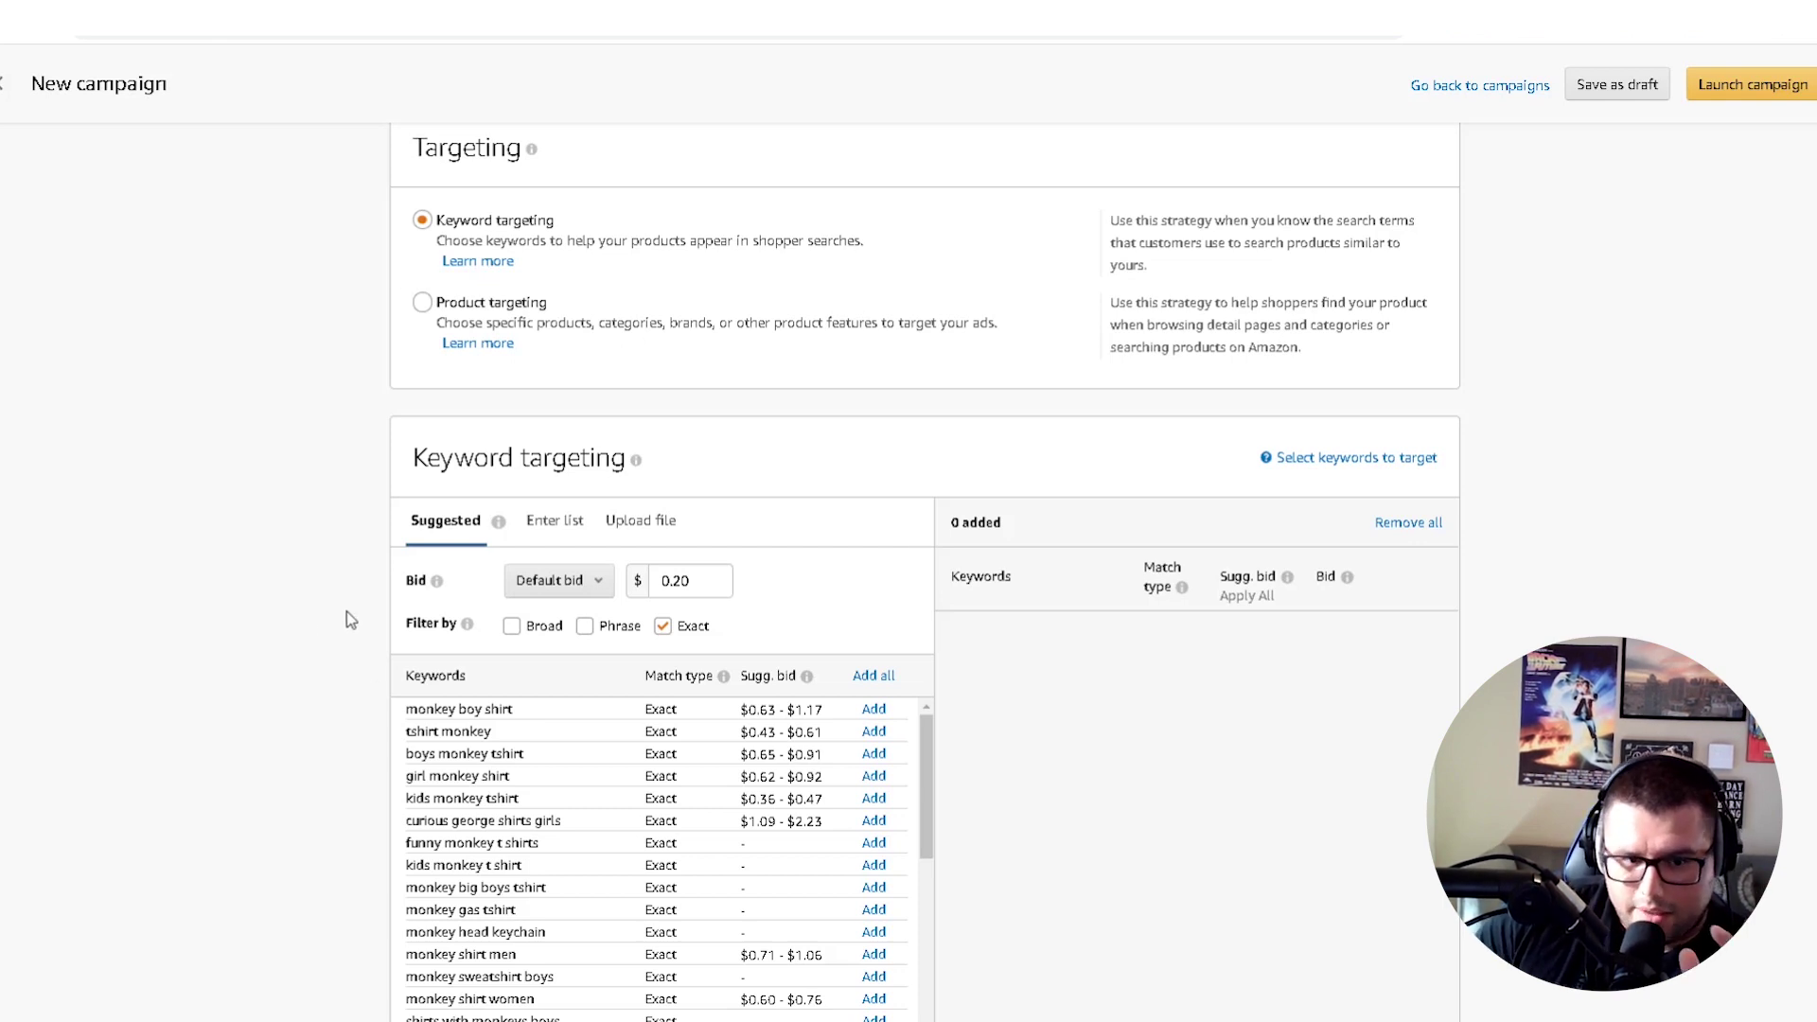
scroll(535, 837, down, 1)
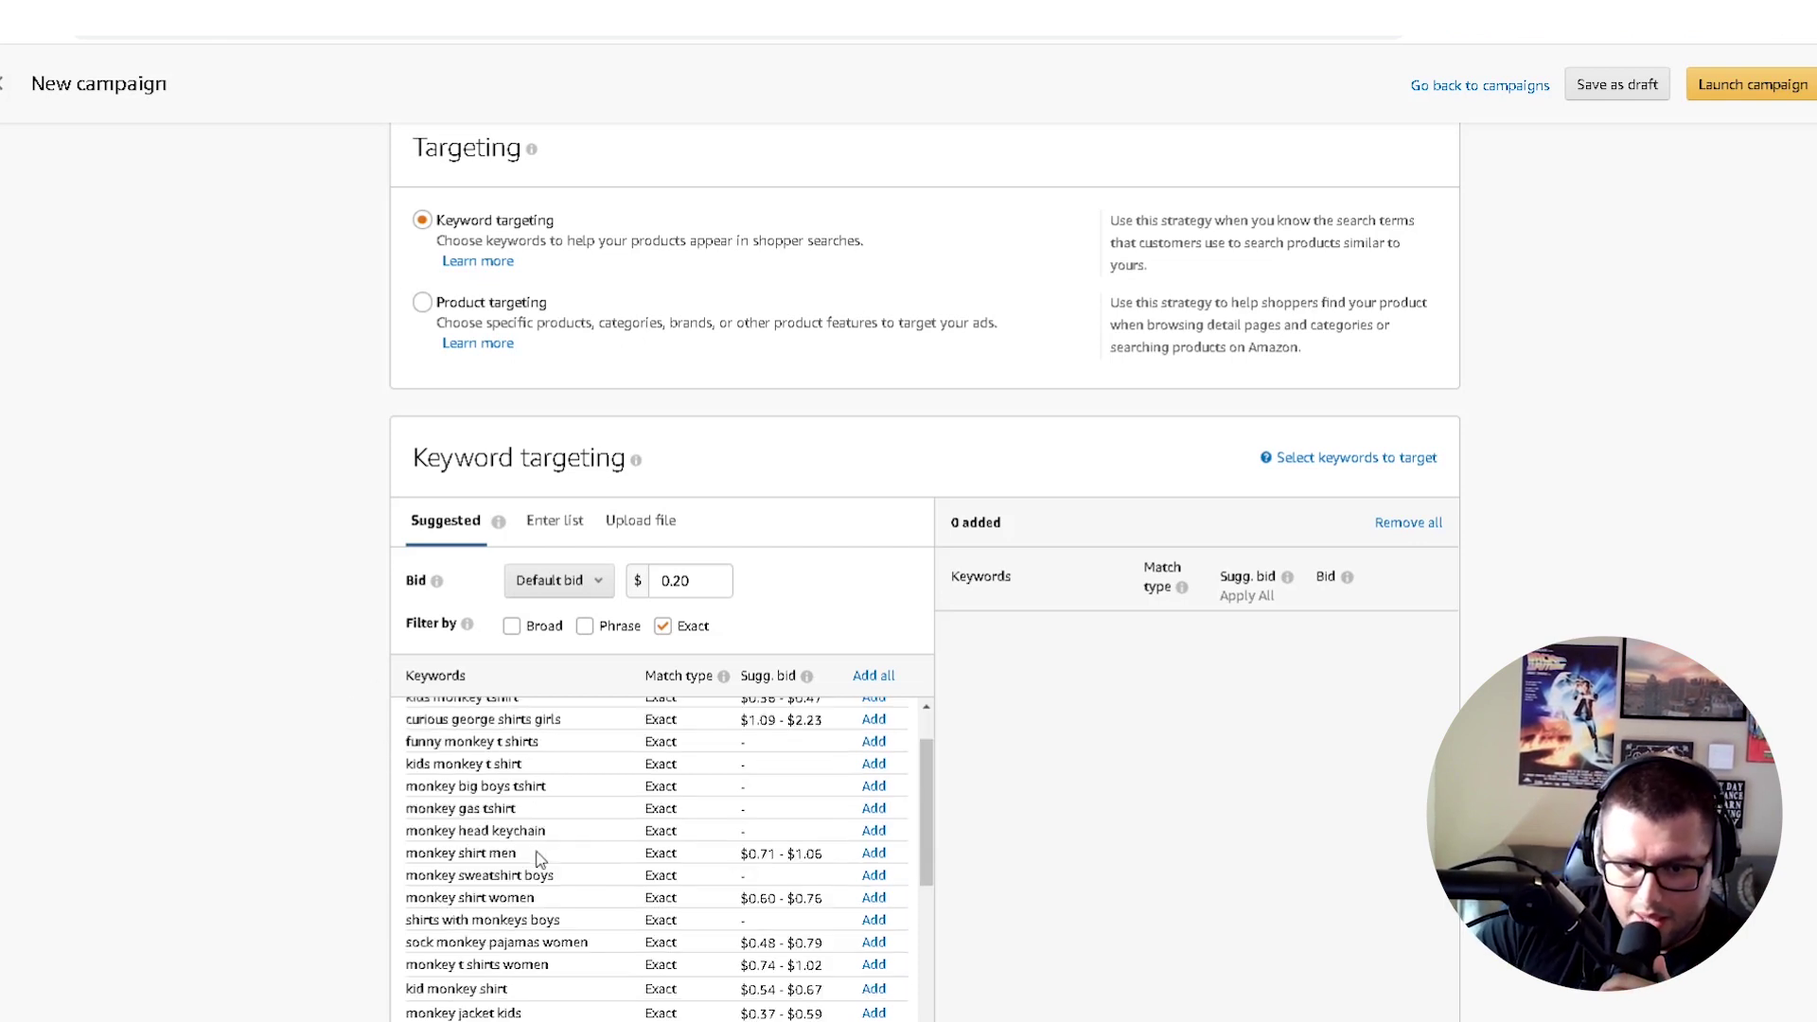
scroll(540, 852, down, 1)
scroll(468, 917, down, 5)
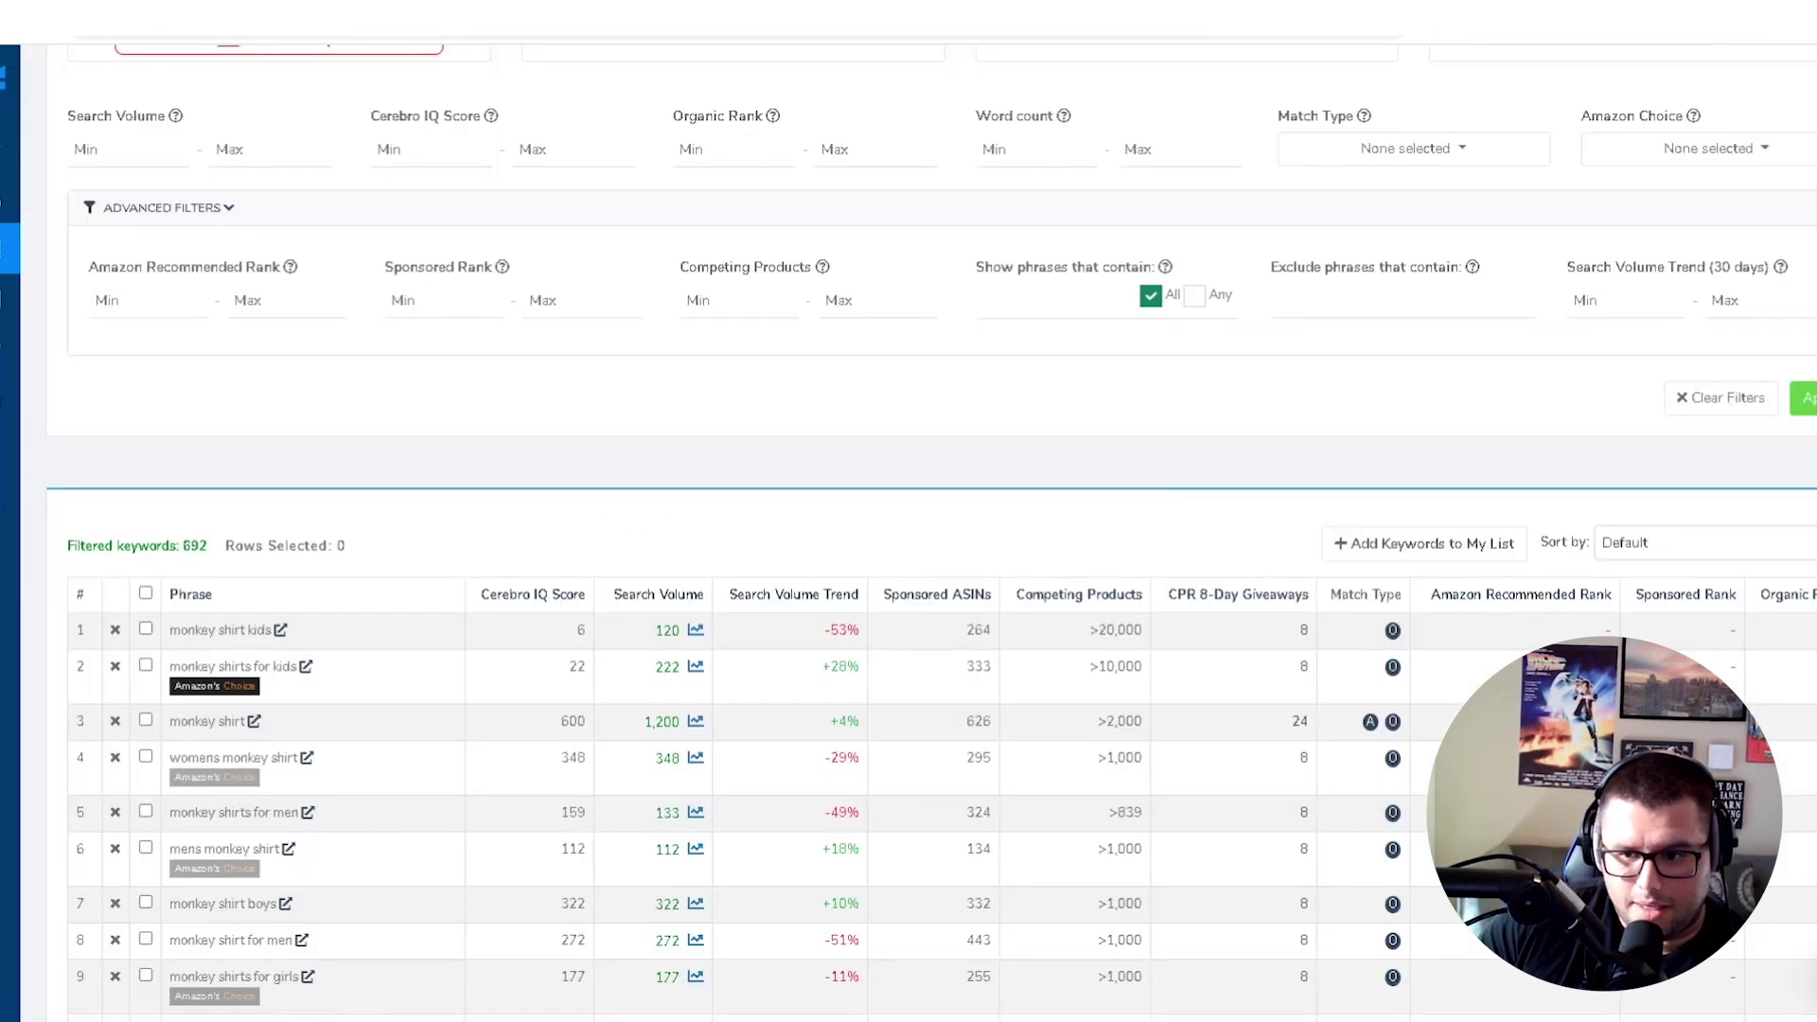
drag(1266, 662, 1608, 993)
click(1456, 461)
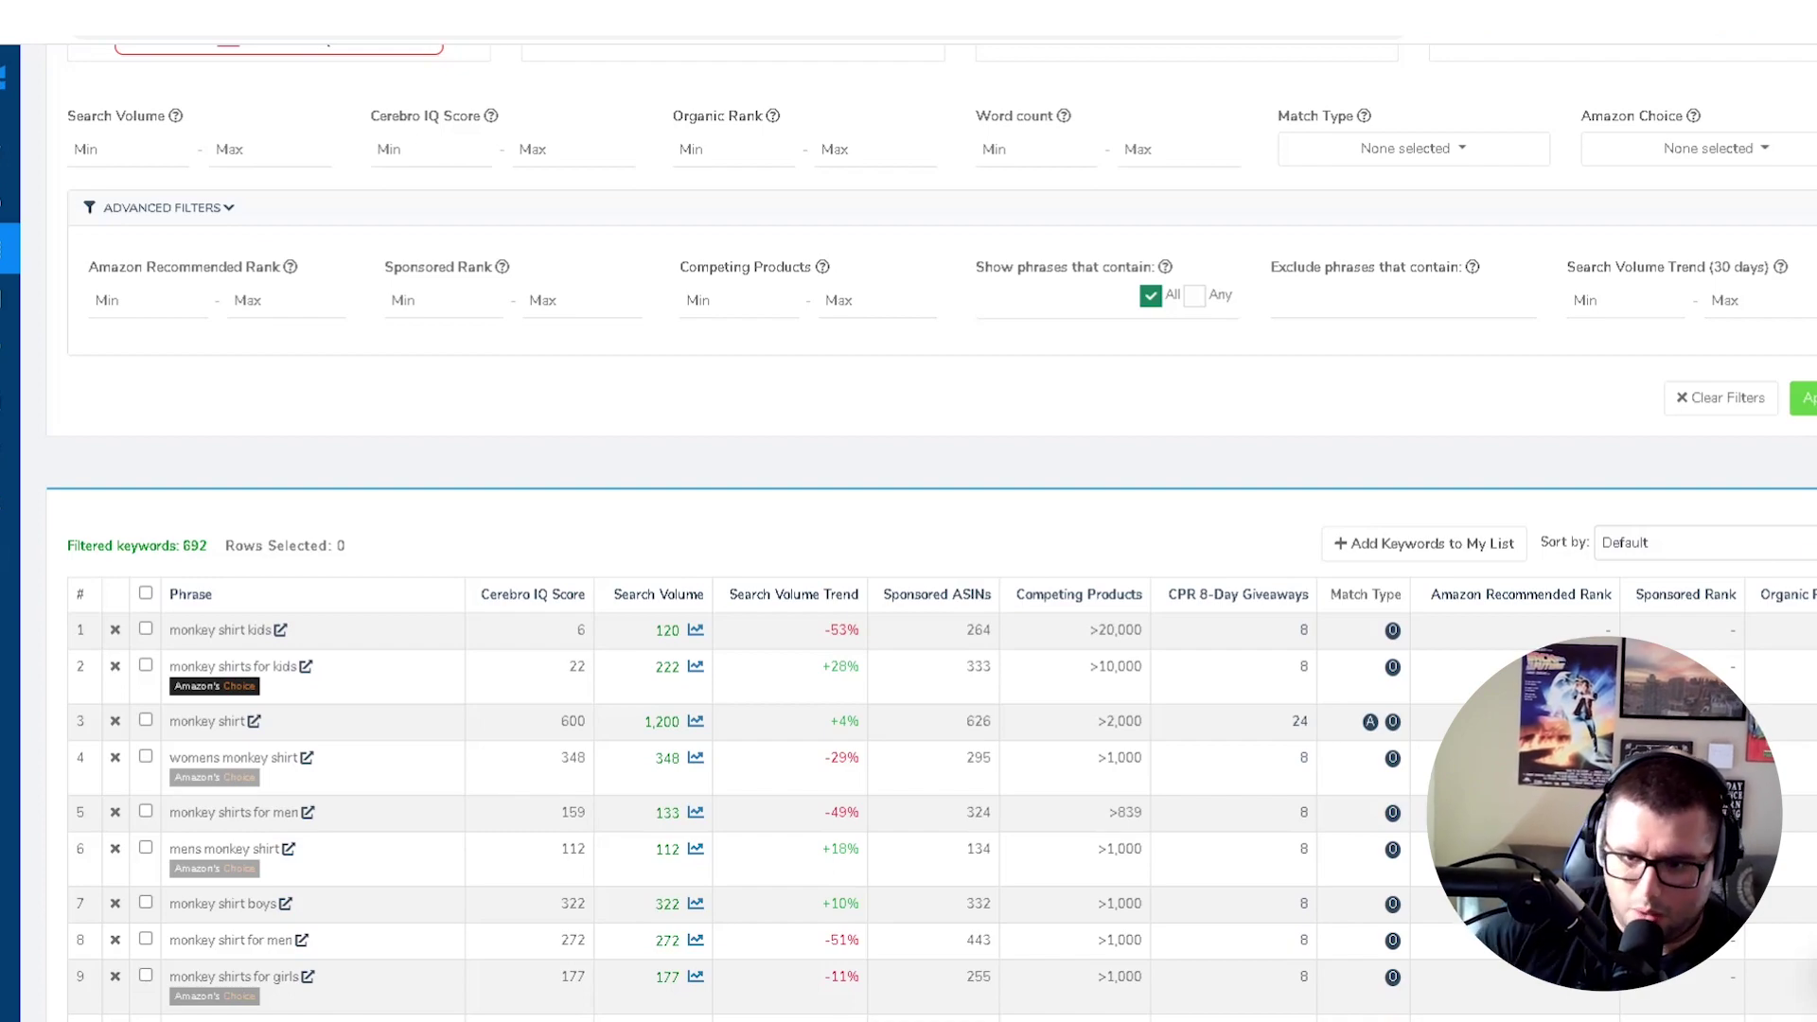
scroll(908, 530, down, 9)
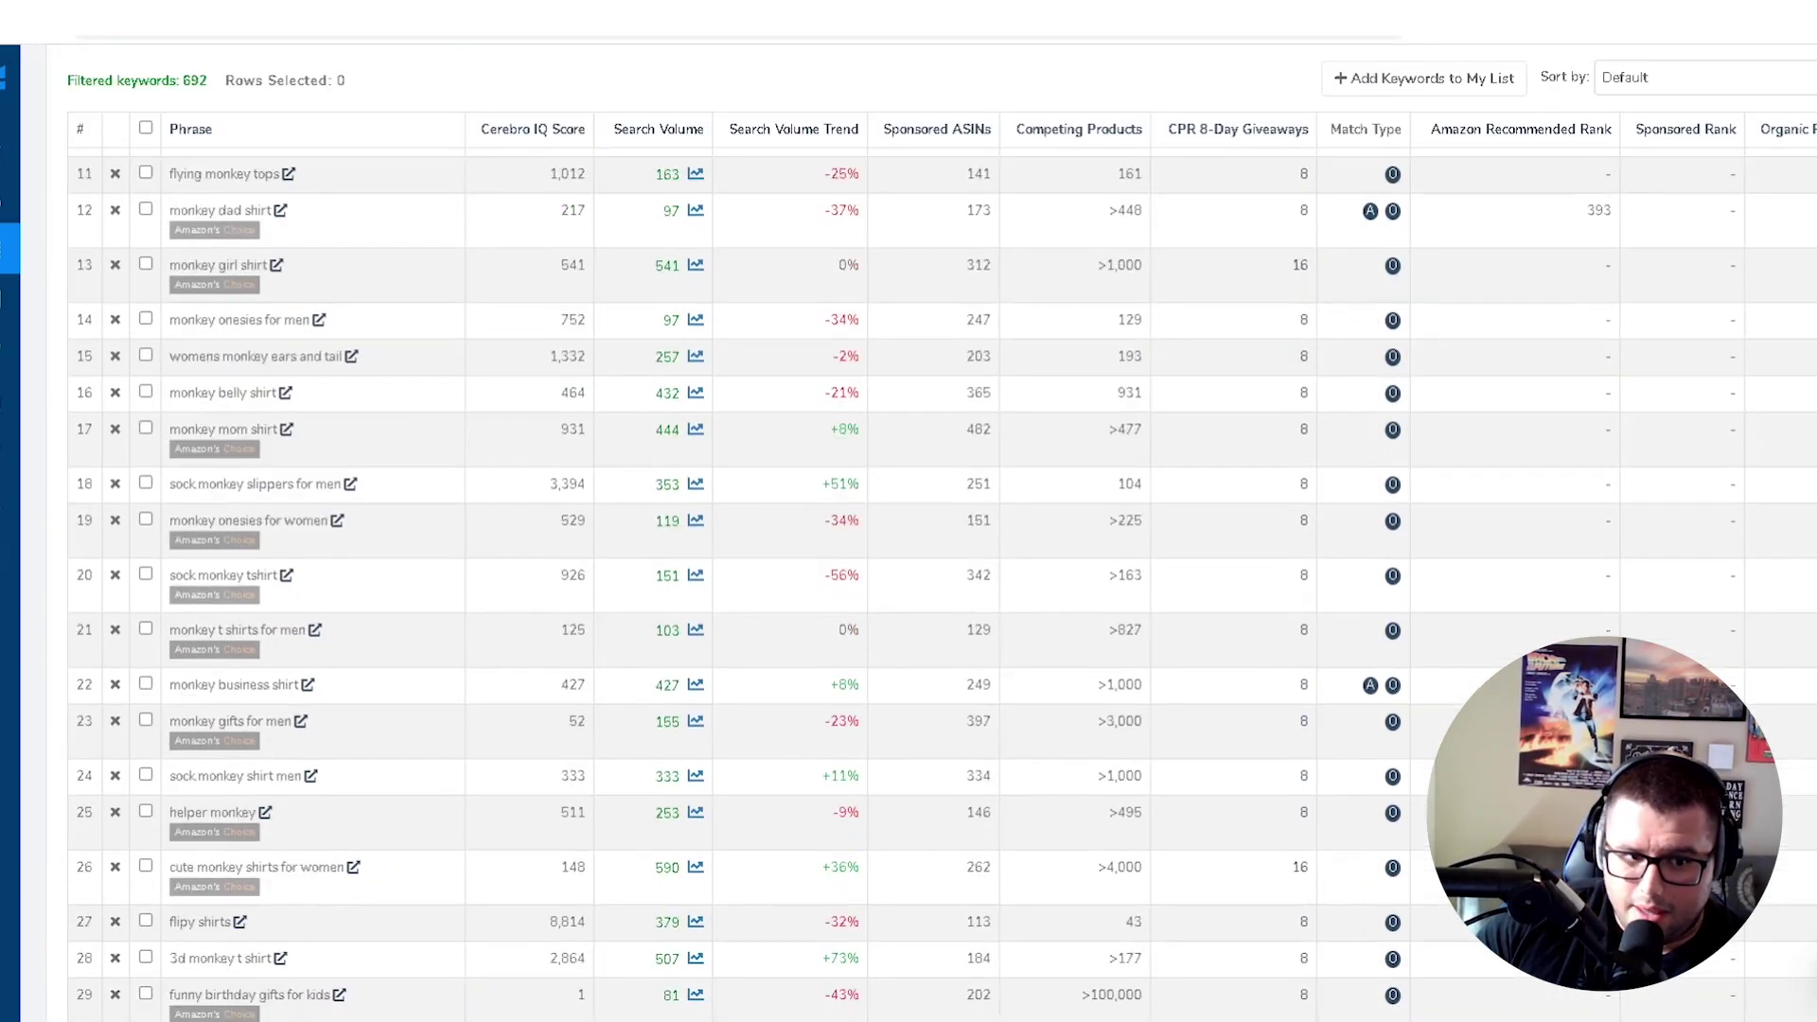
scroll(909, 530, up, 10)
scroll(909, 530, down, 3)
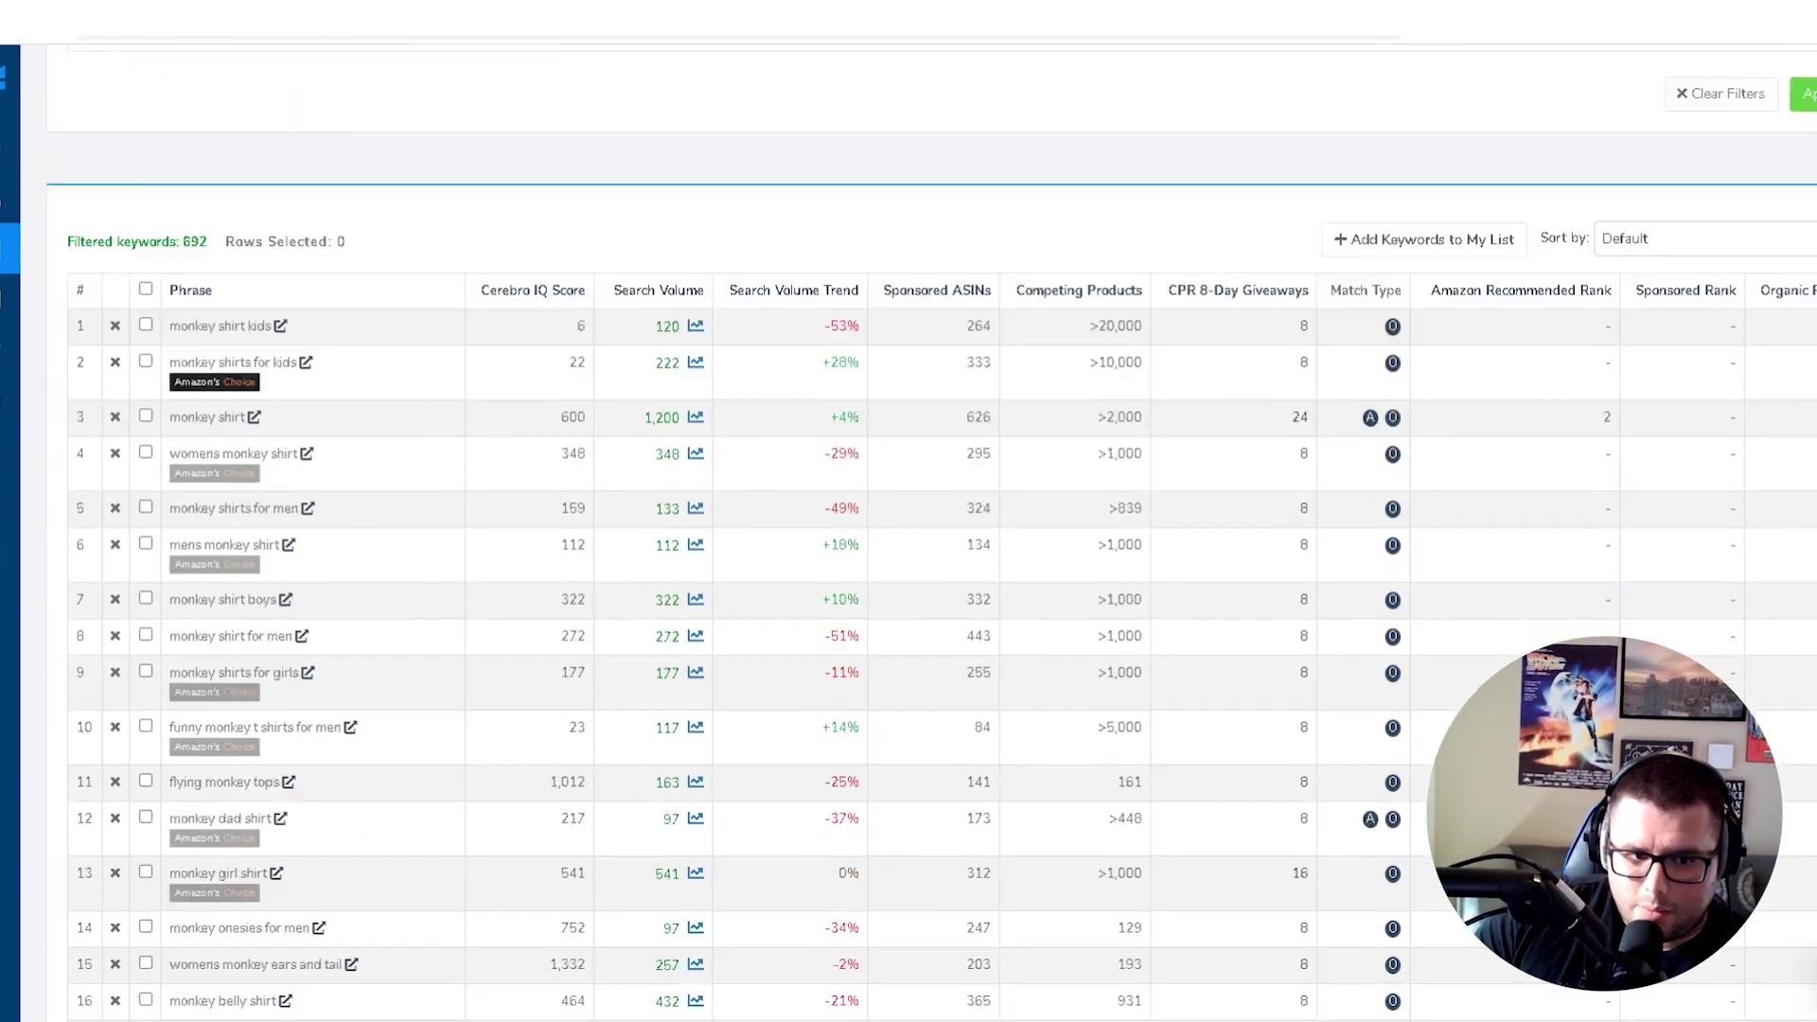
scroll(909, 530, down, 1)
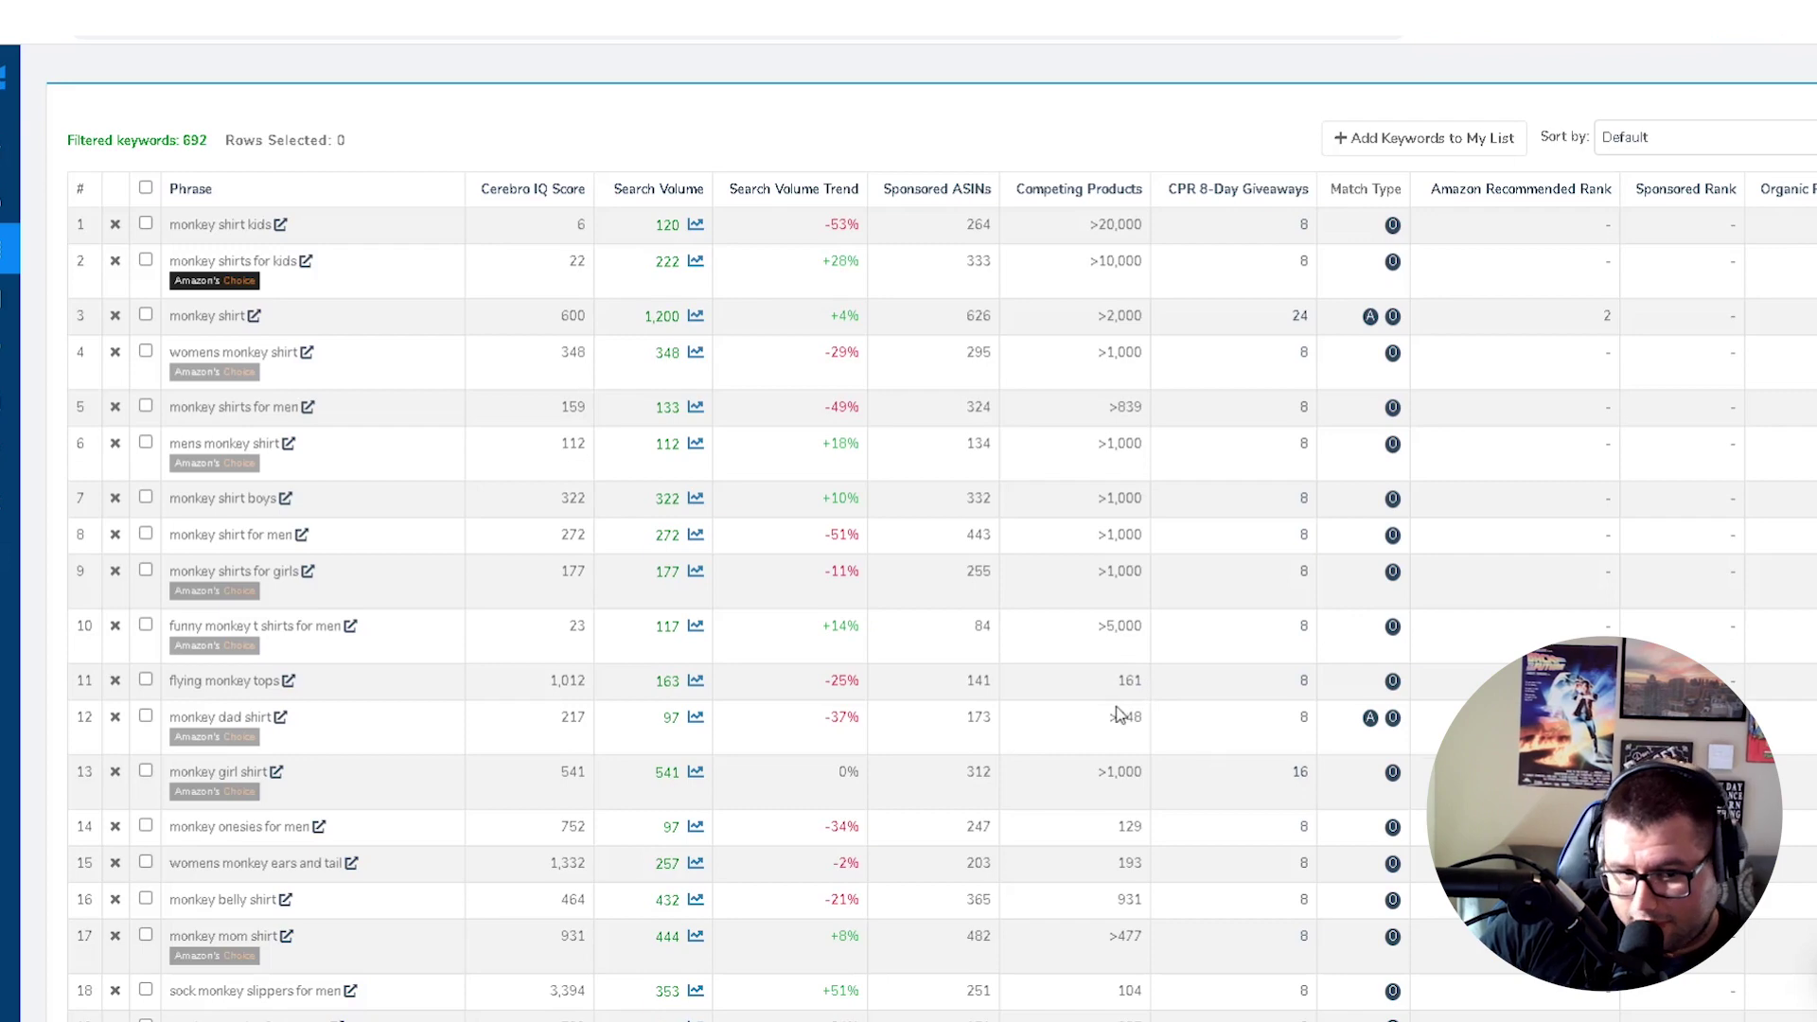
scroll(941, 754, up, 2)
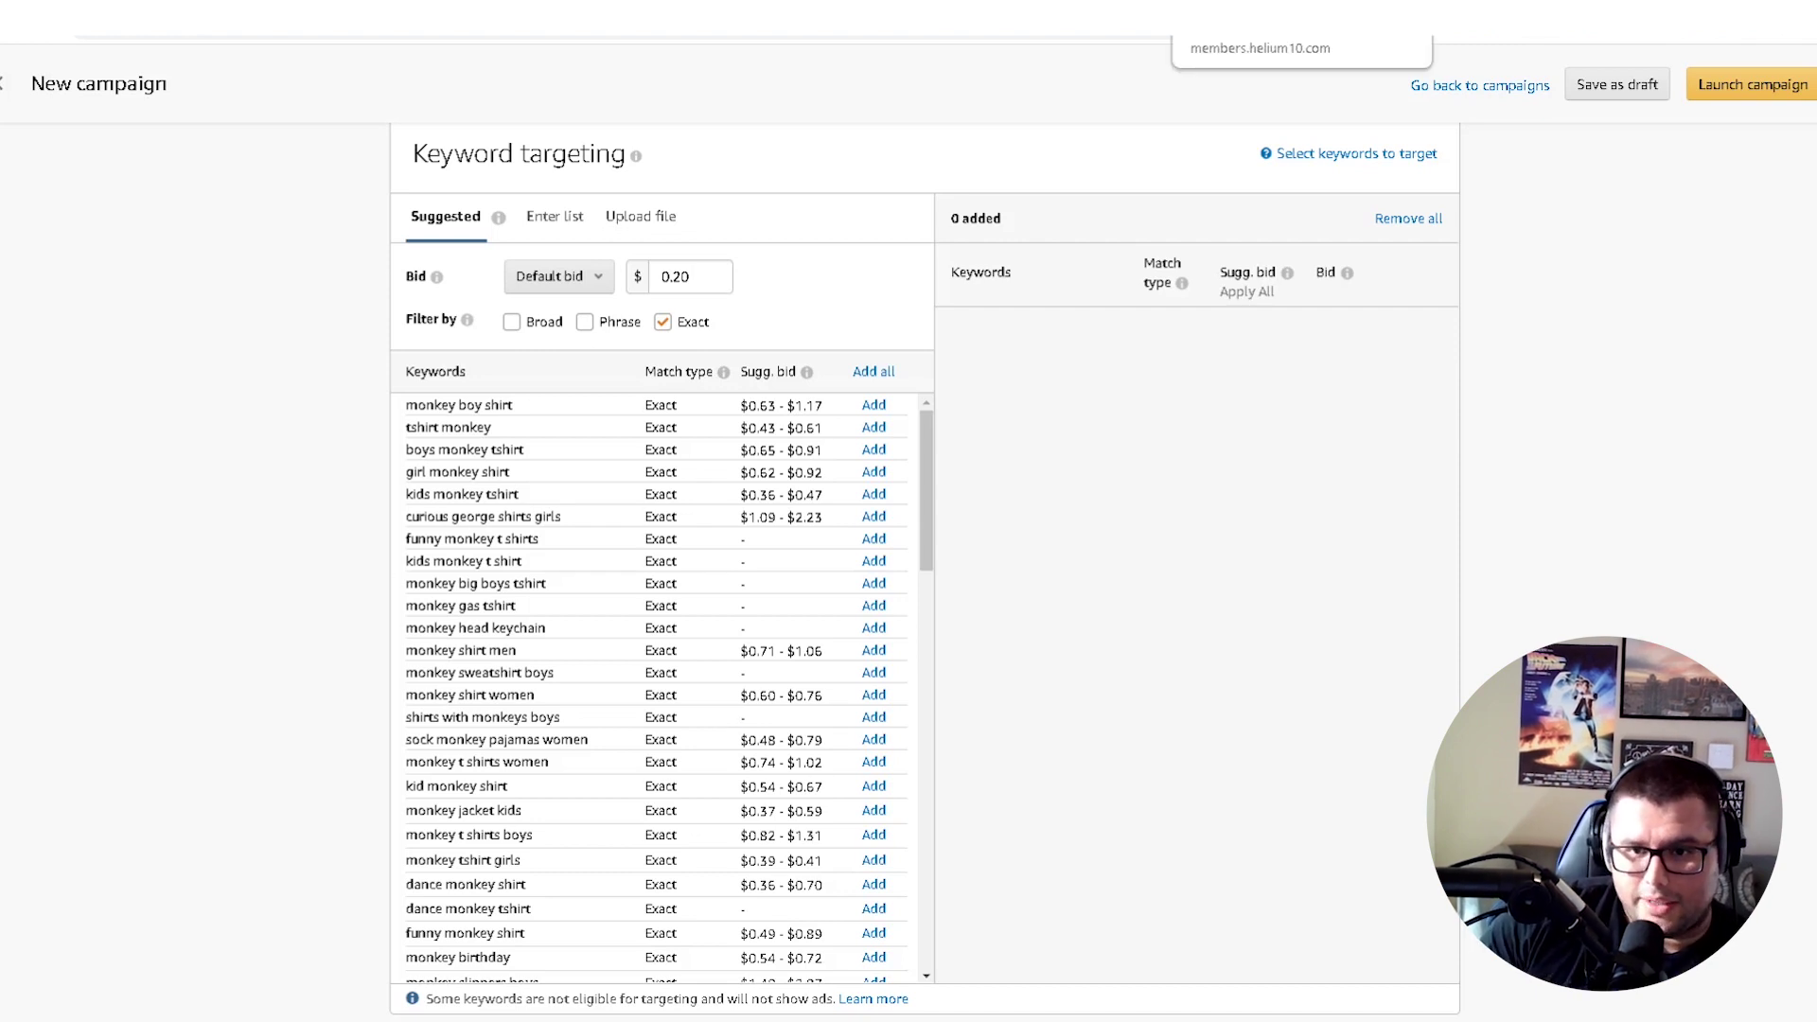
Copy the top Cerebro phrase 'monkey shirt kids'
click(1259, 14)
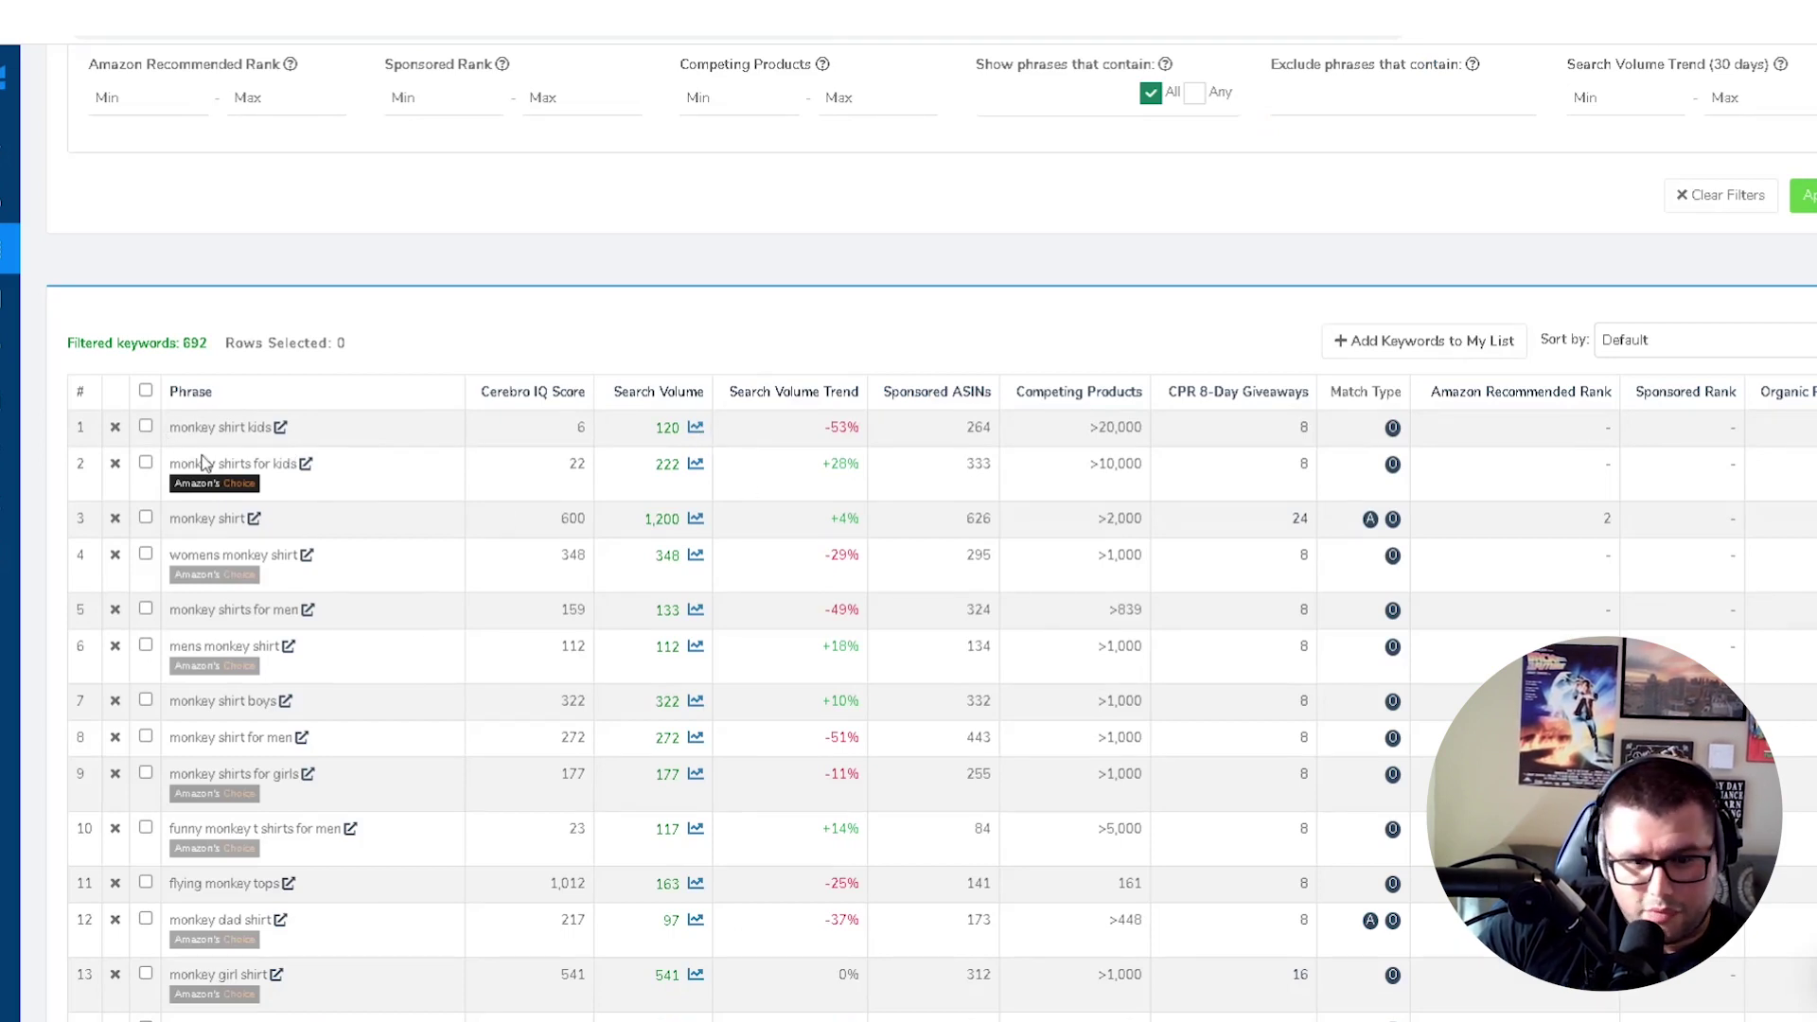
drag(170, 427, 272, 427)
right_click(272, 425)
click(301, 431)
Paste 'monkey shirt kids' into the Enter list keyword box, then go to the Amazon home page
key(ctrl+Tab)
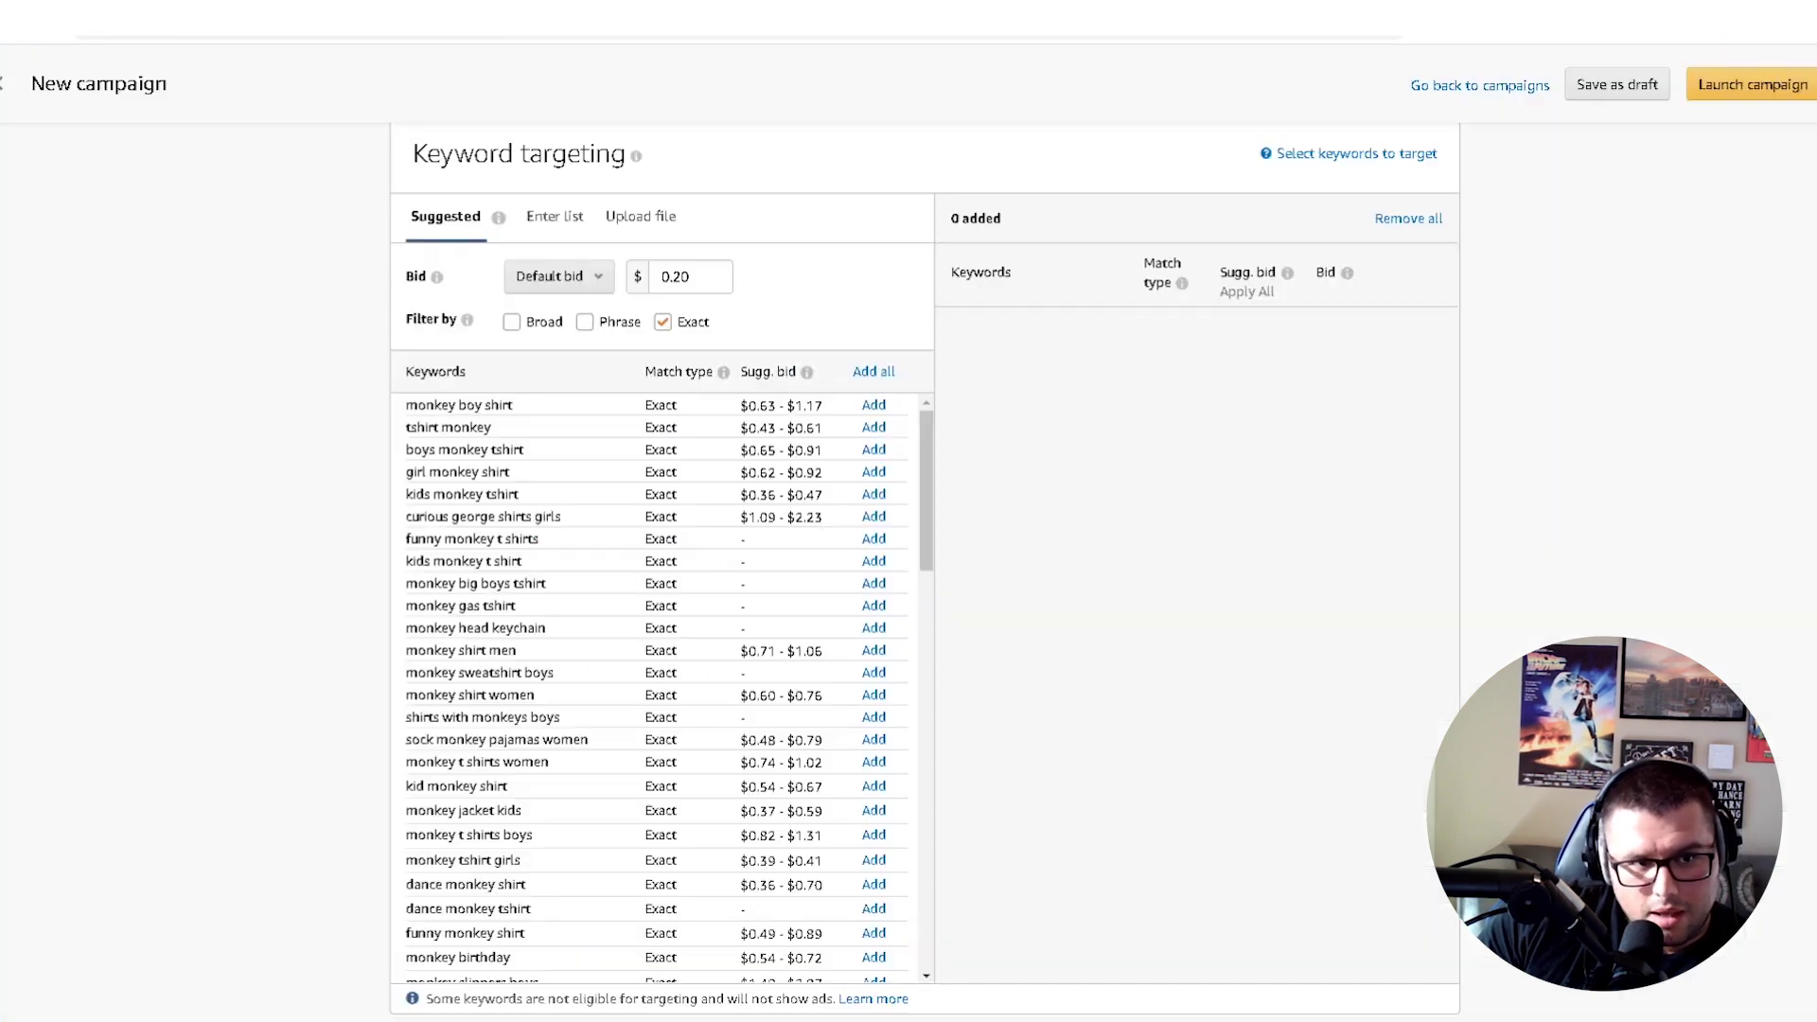
click(566, 230)
click(556, 401)
key(ctrl+v)
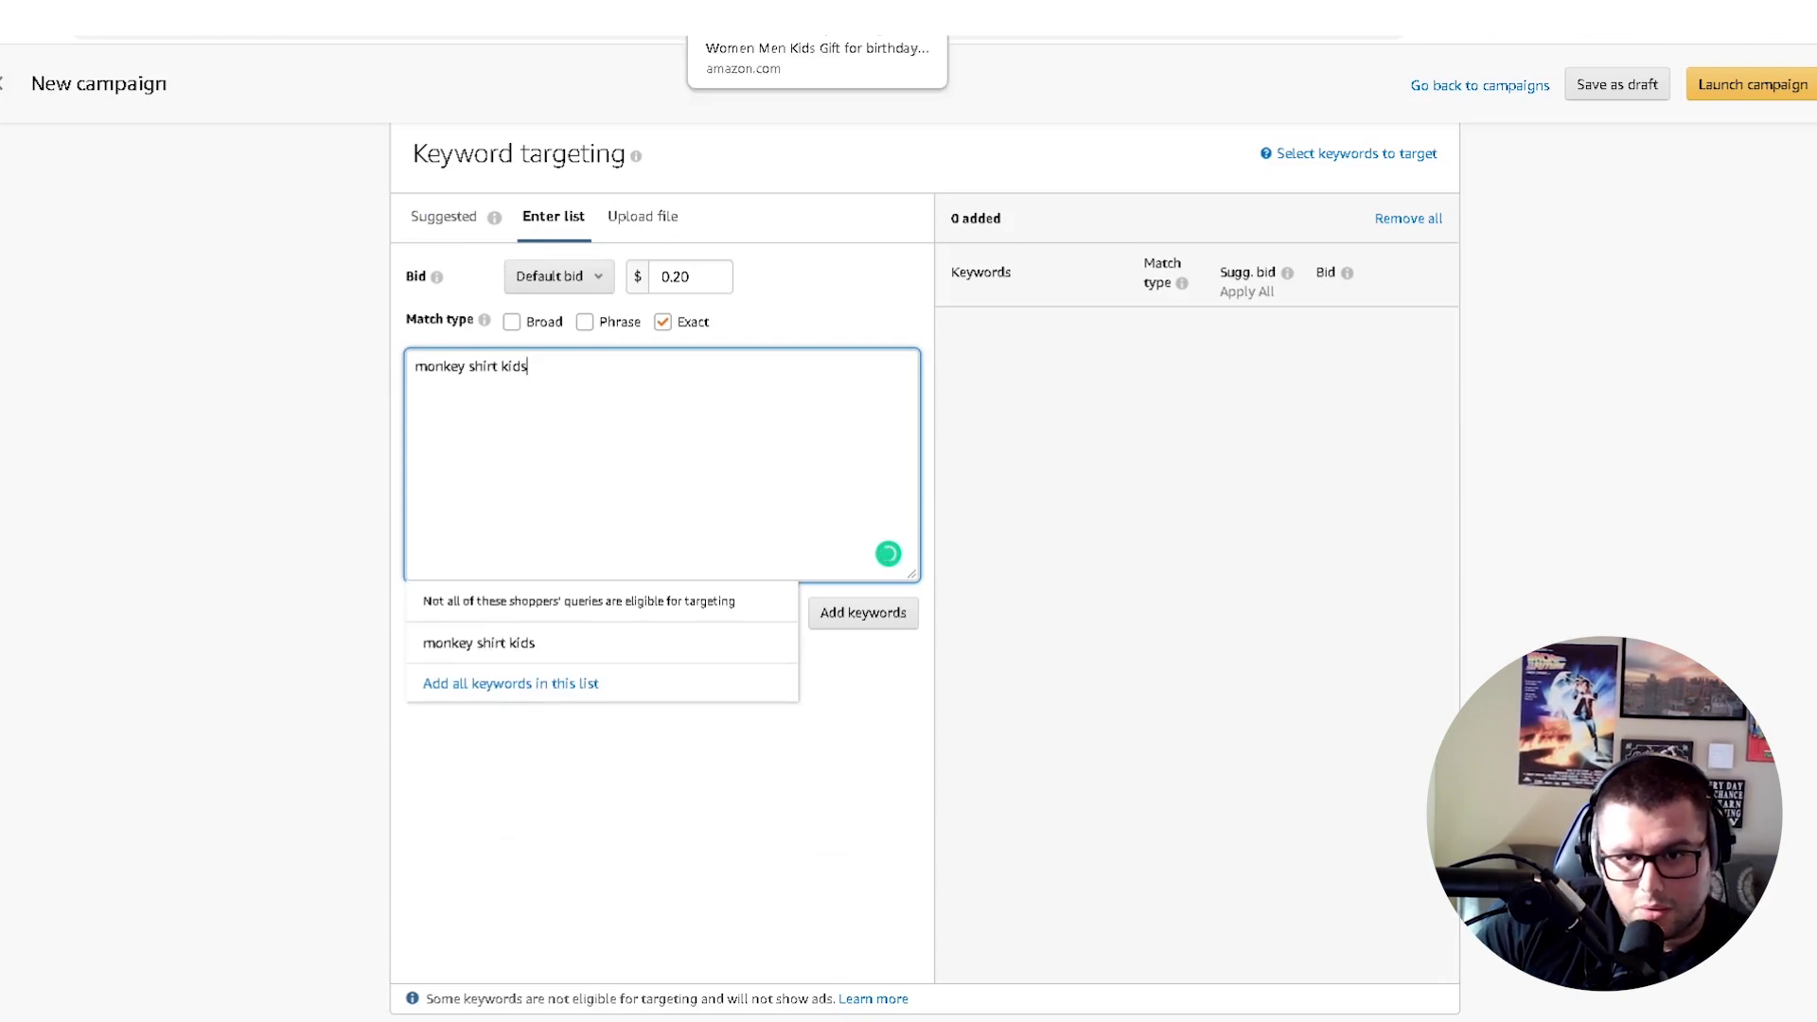
click(757, 19)
click(1032, 19)
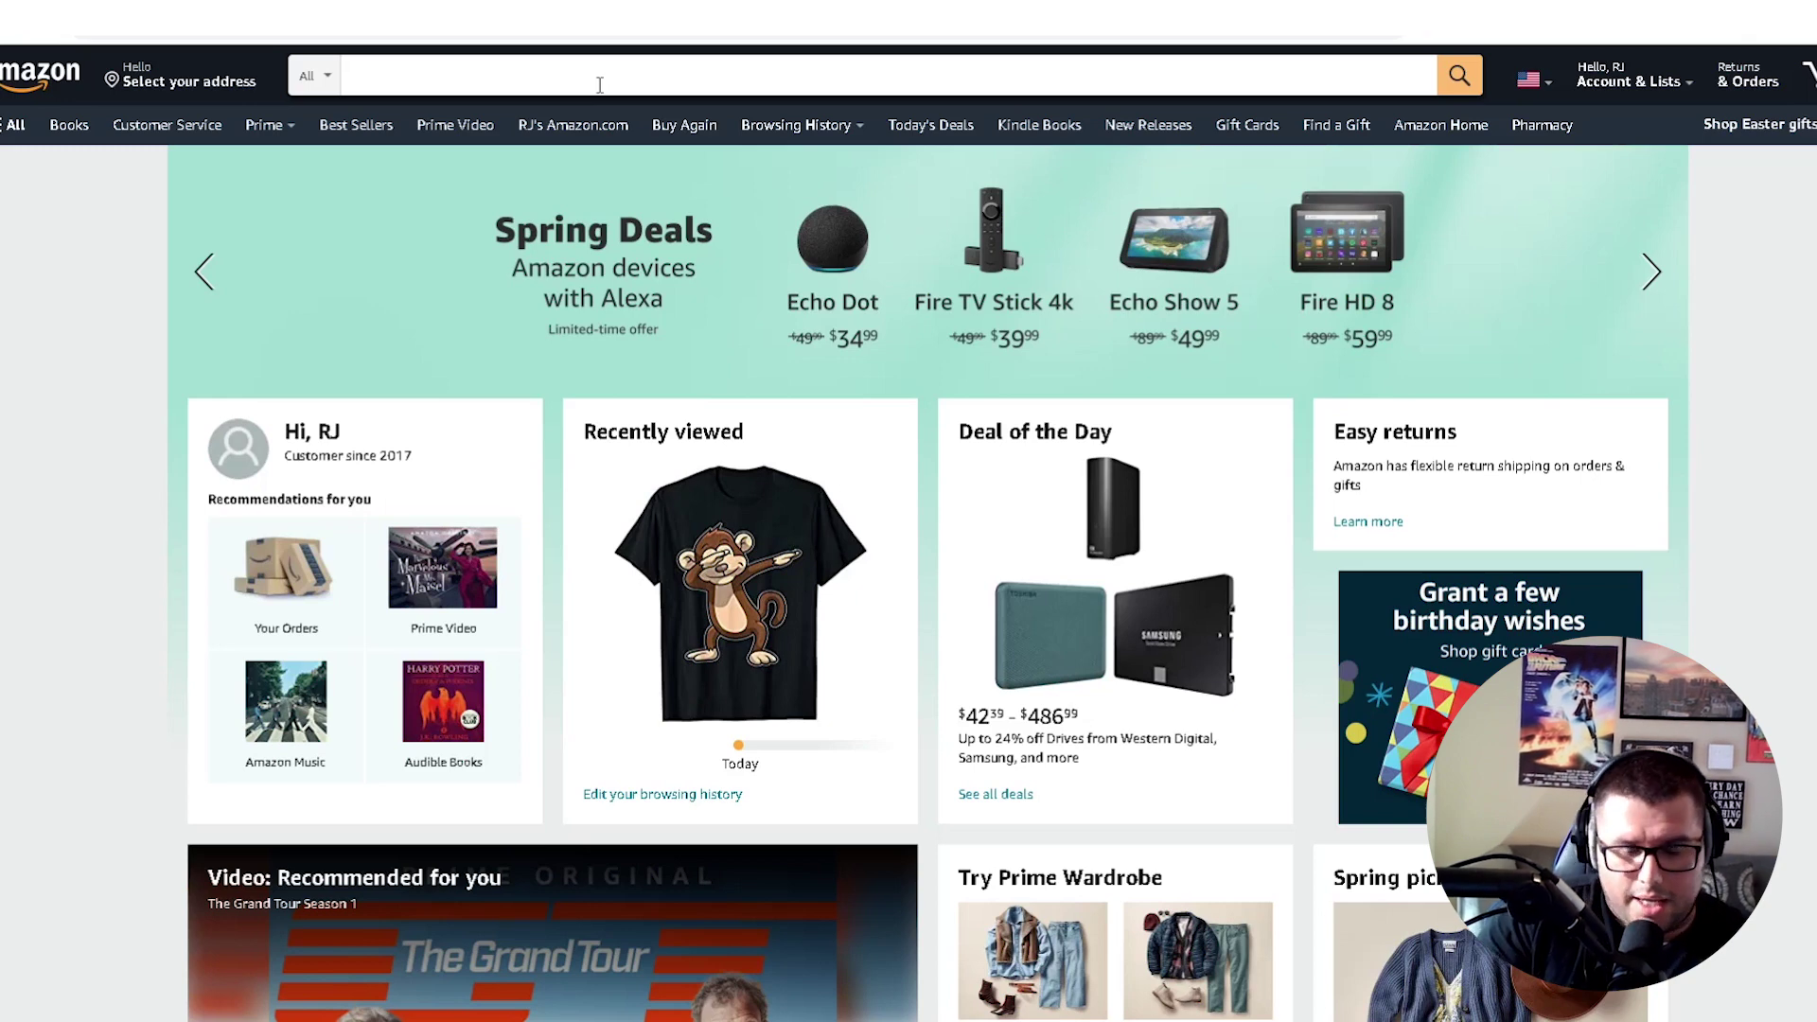
Search Amazon.com for 'monkey shirt'
click(528, 75)
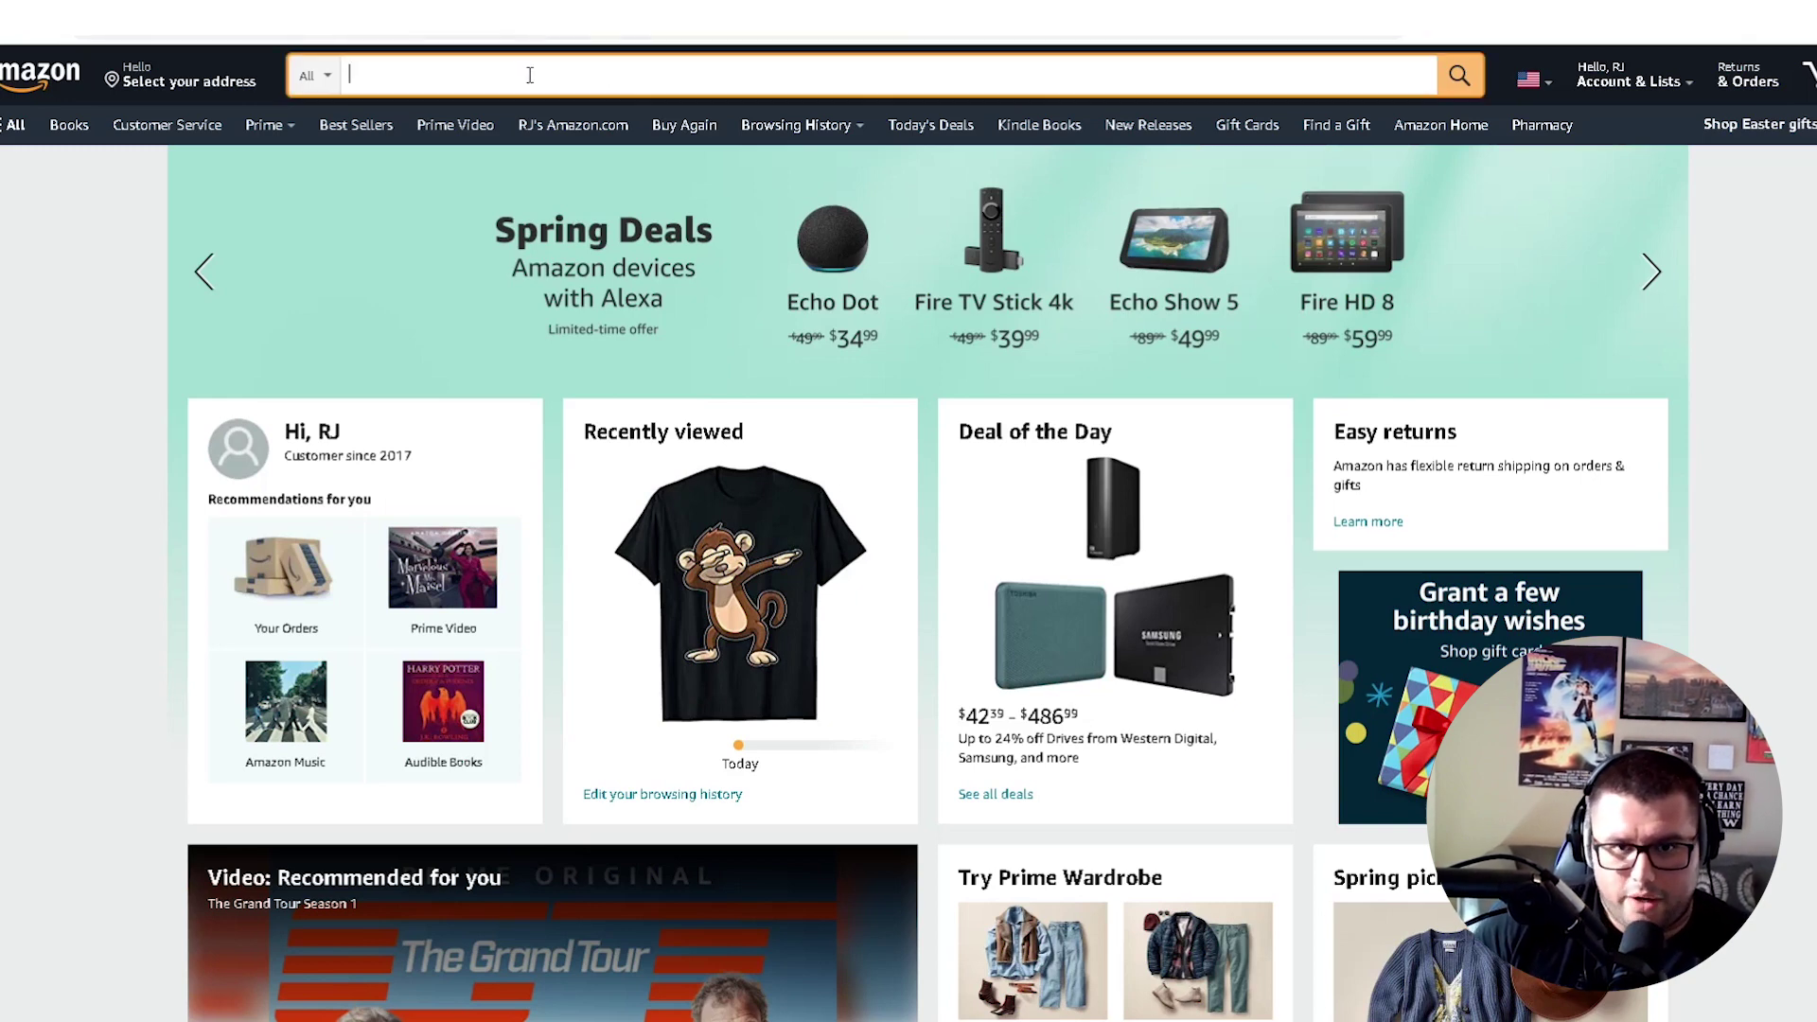
text(mon)
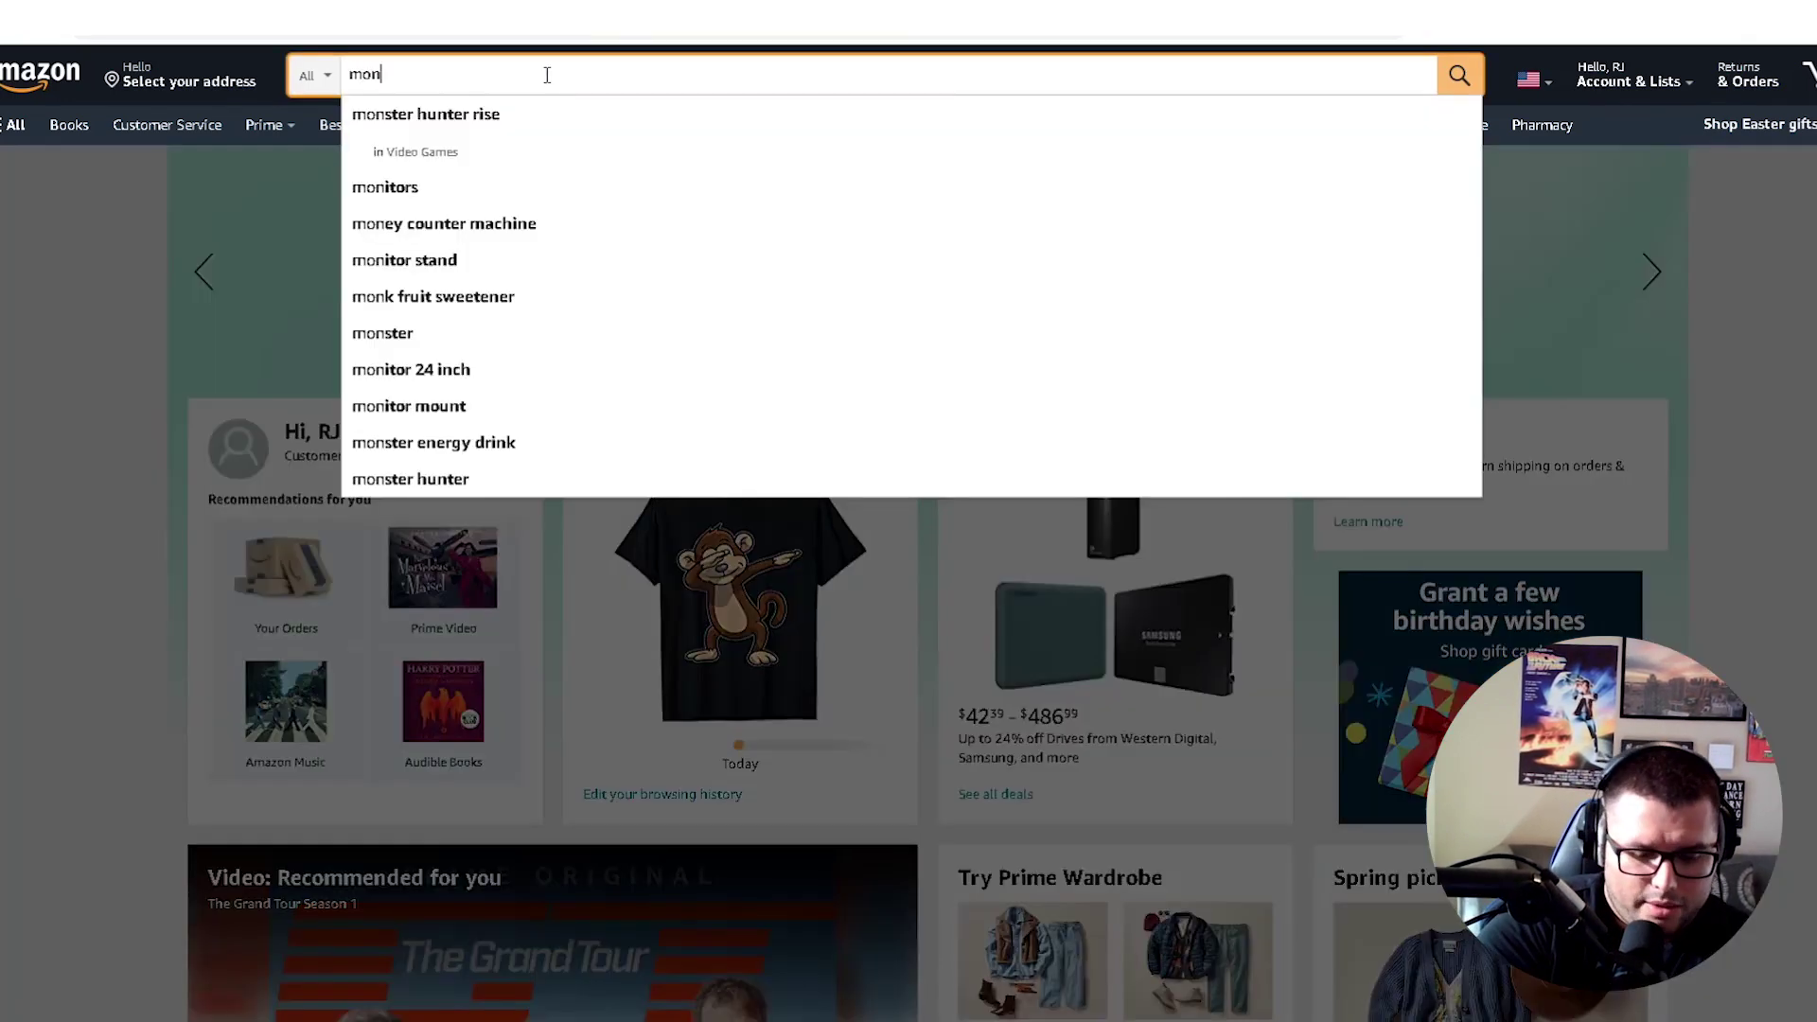
text(key shirt)
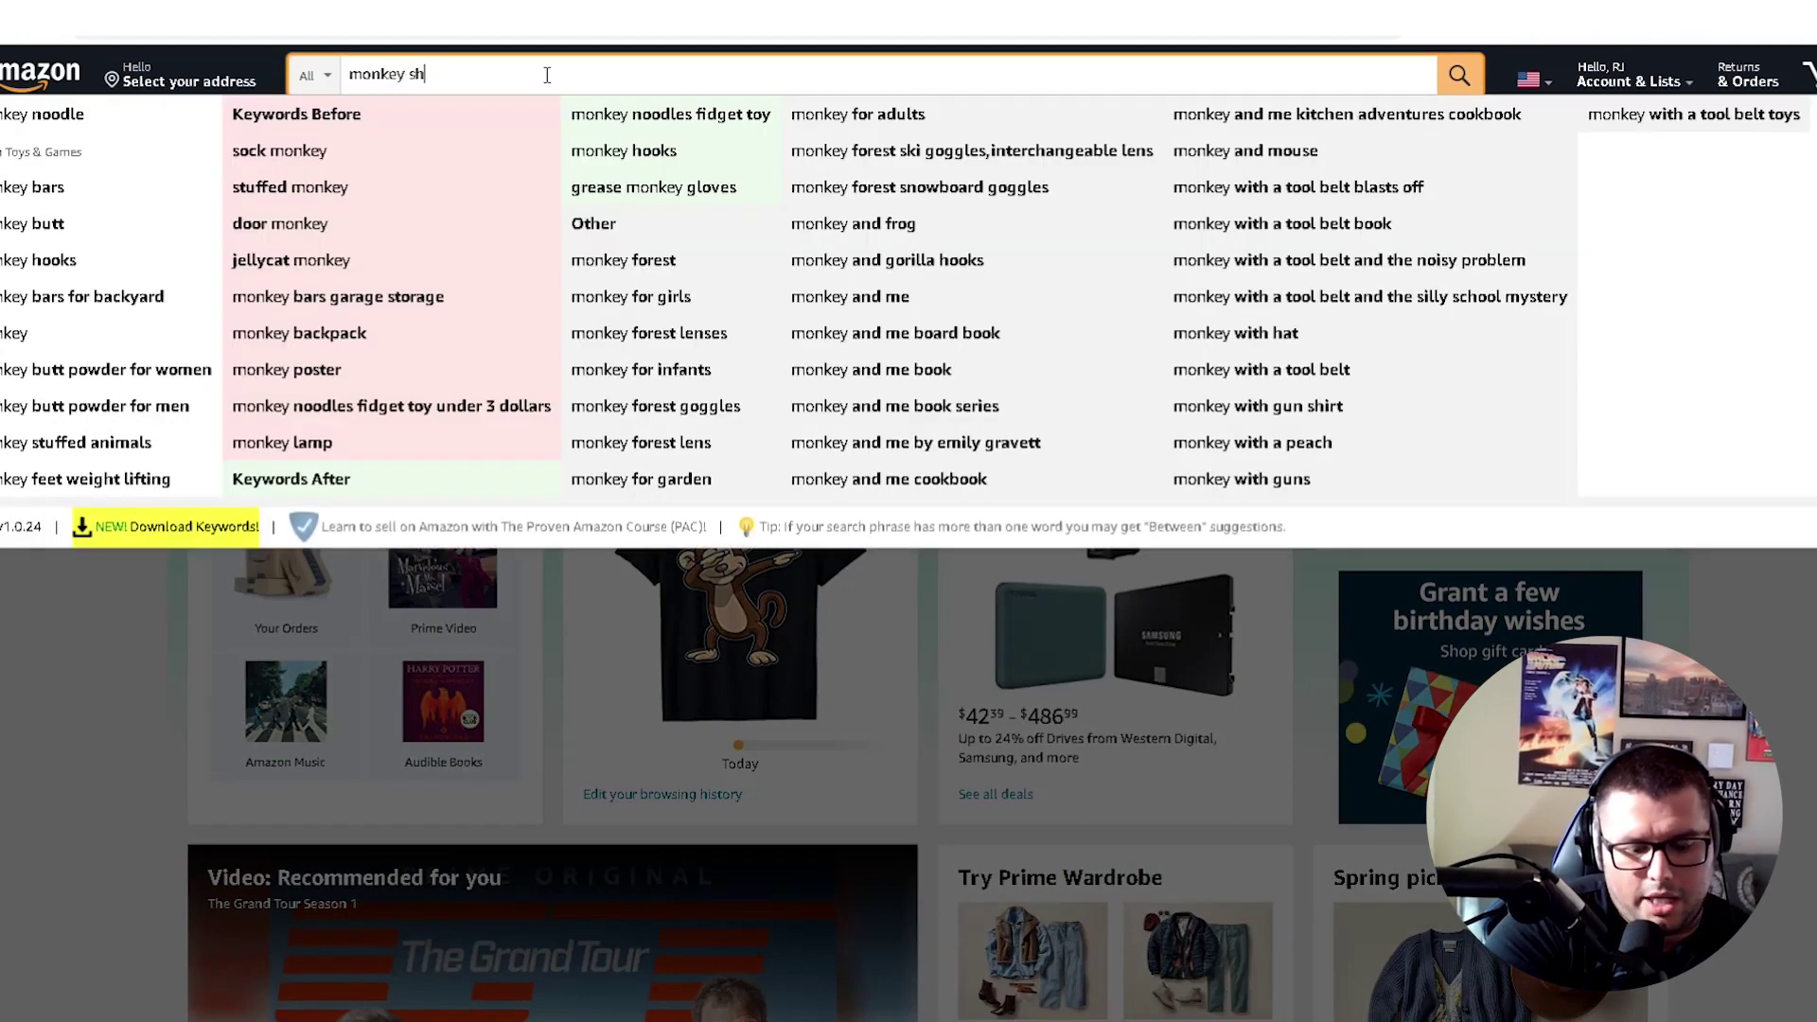
key(Return)
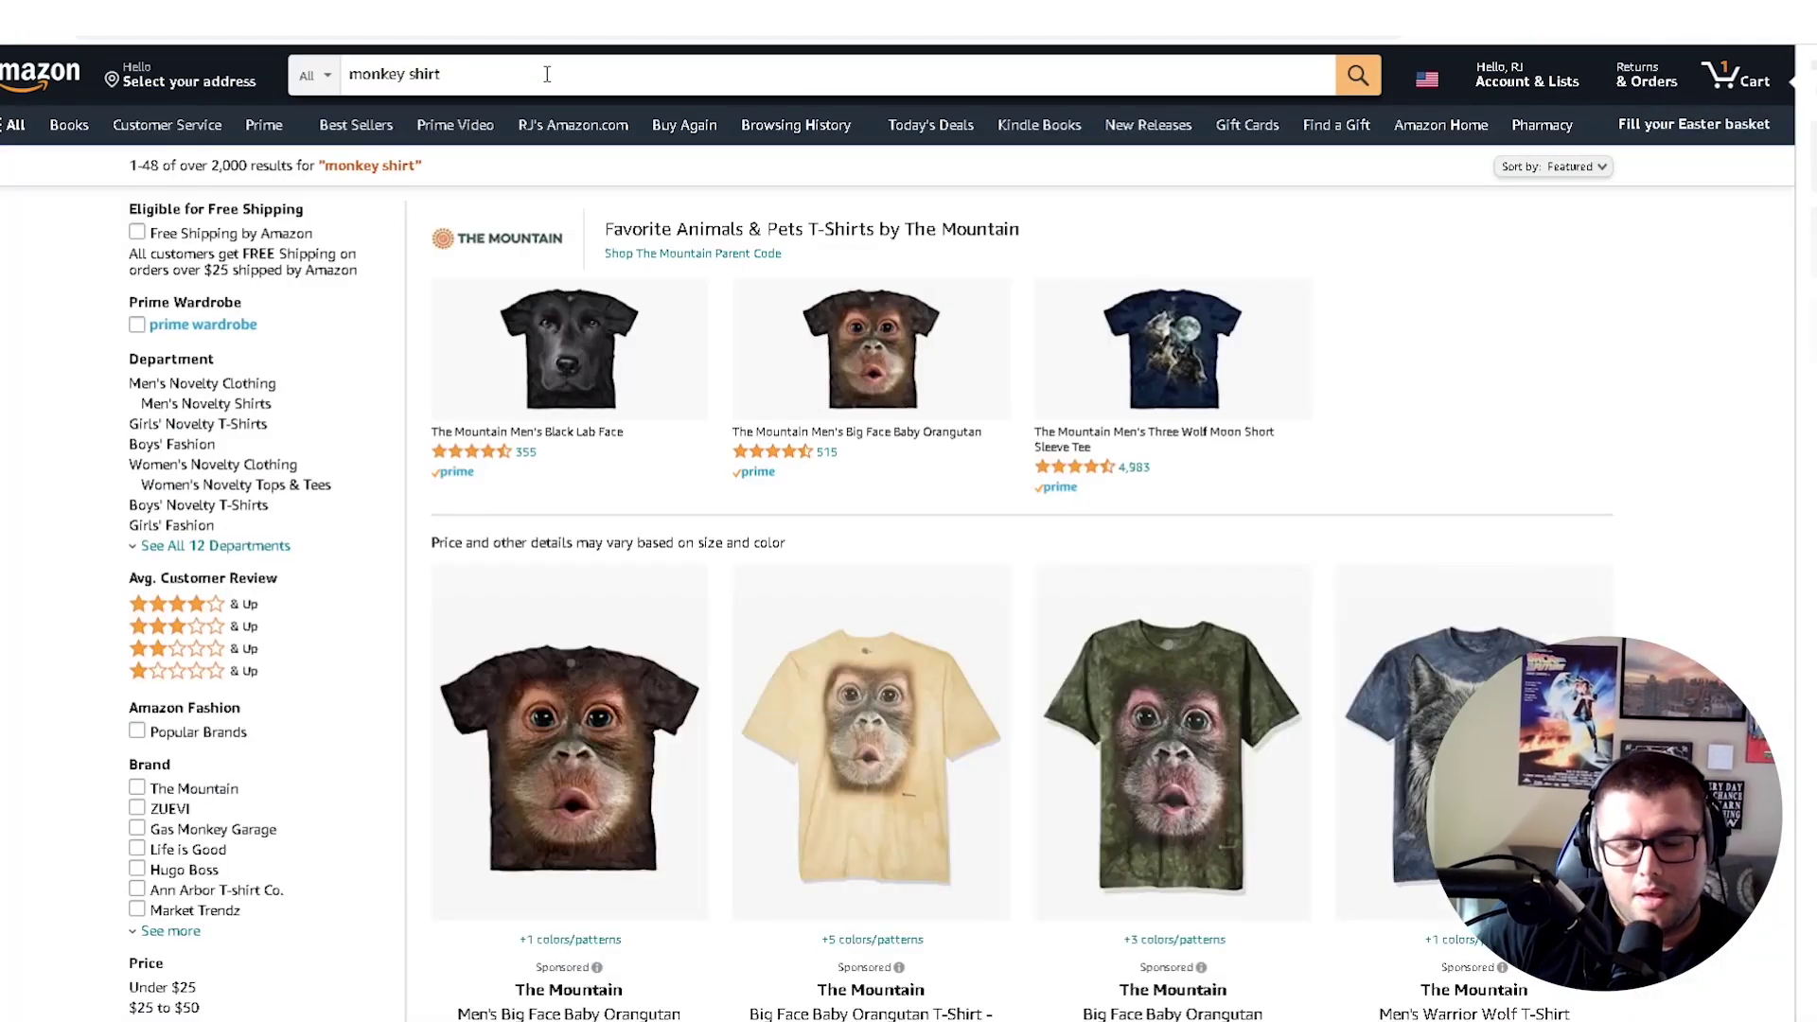
Run Helium 10 Xray - Amazon Product Research on the monkey shirt results
click(521, 66)
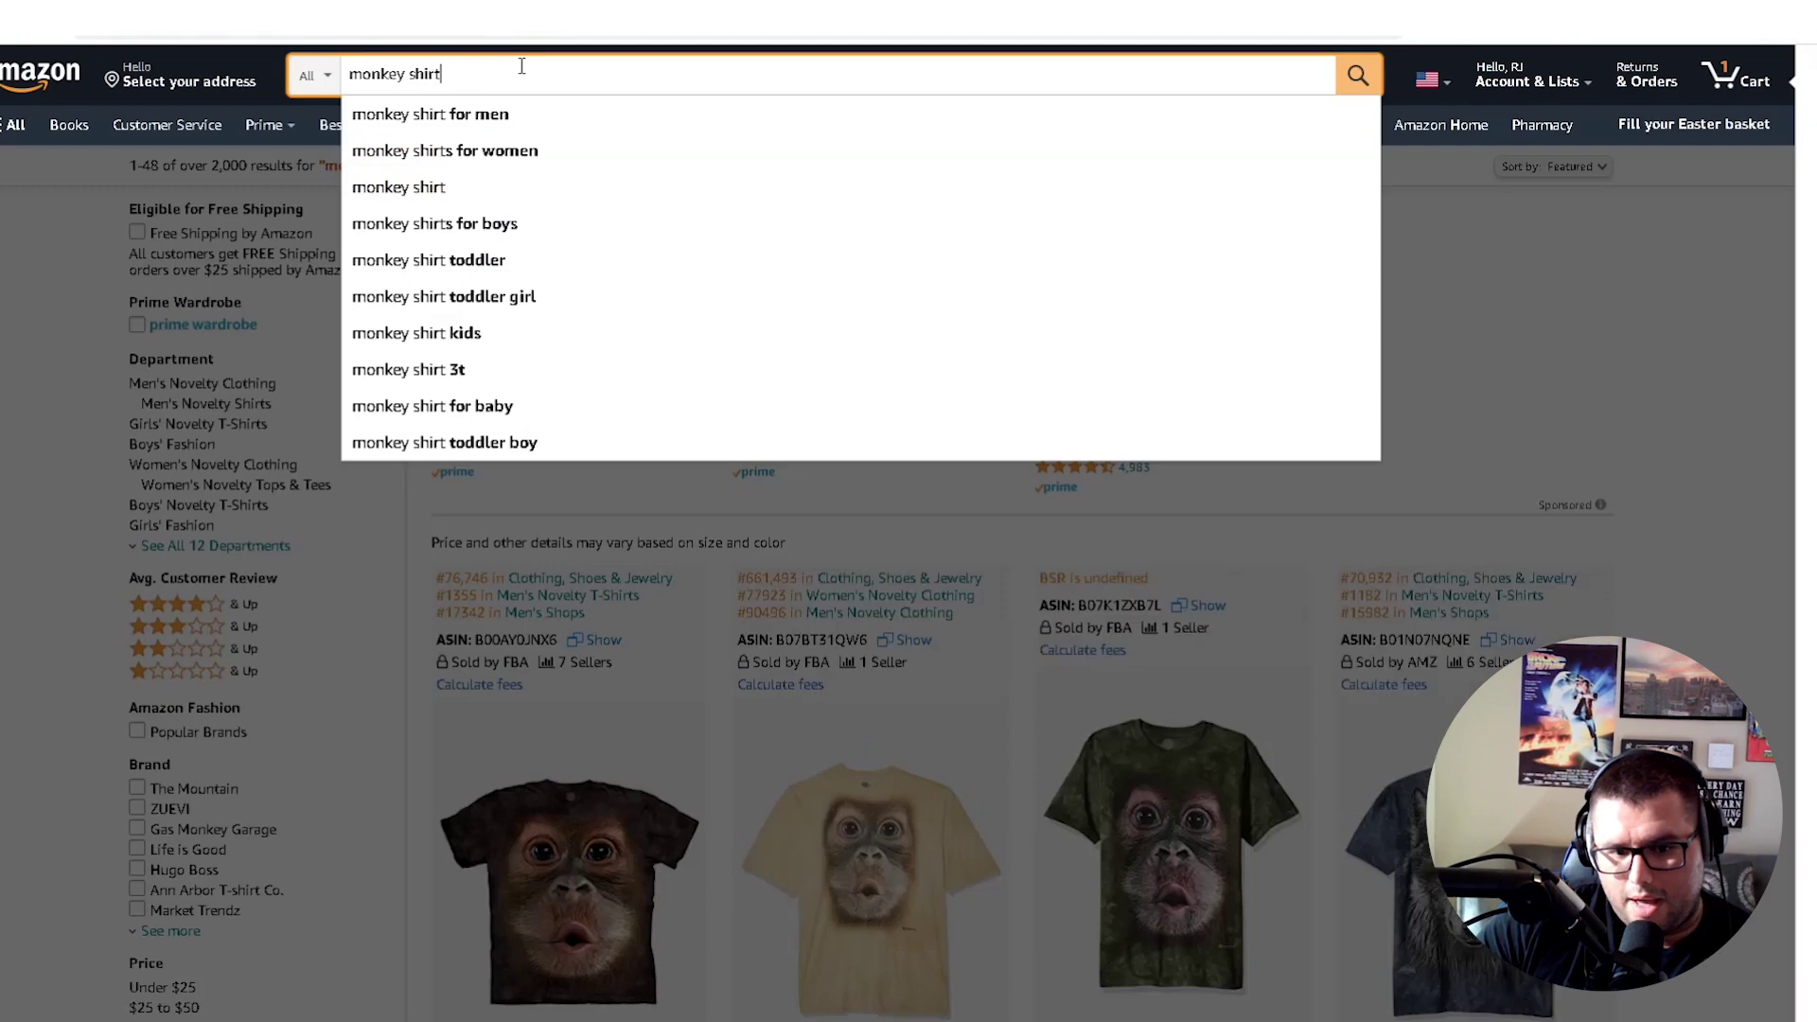
mouse_move(1522, 29)
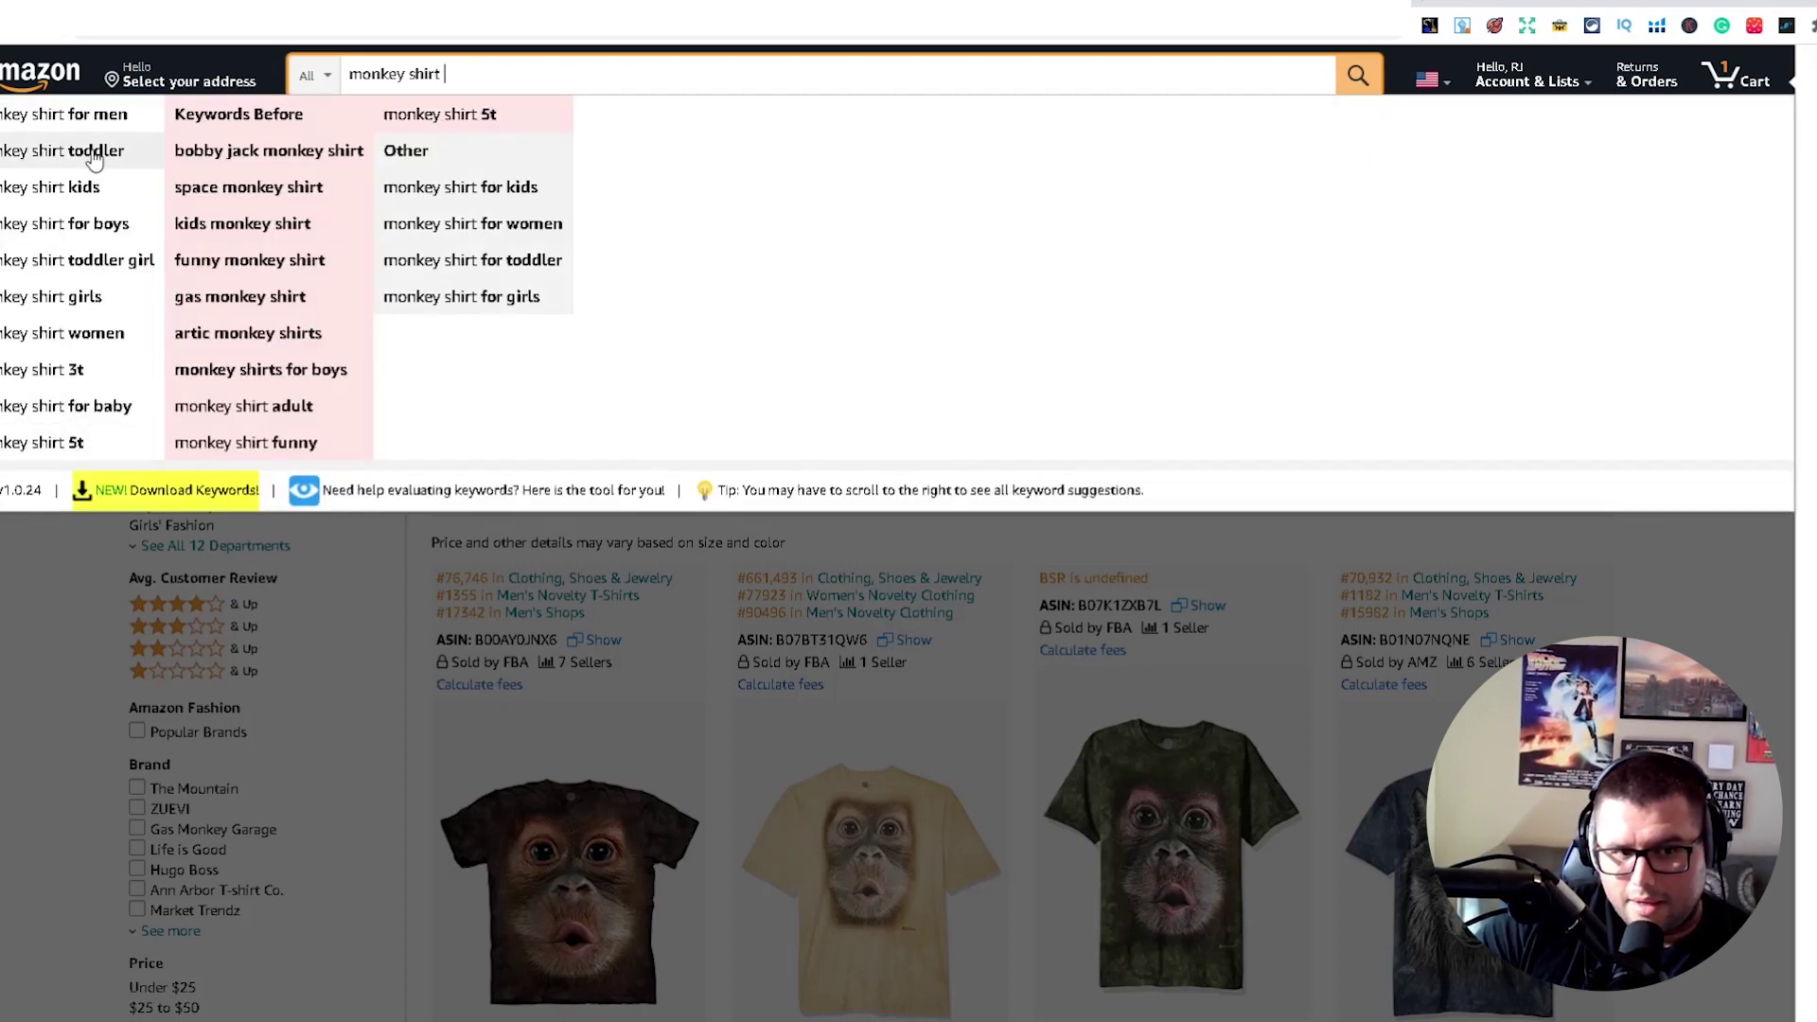
click(76, 639)
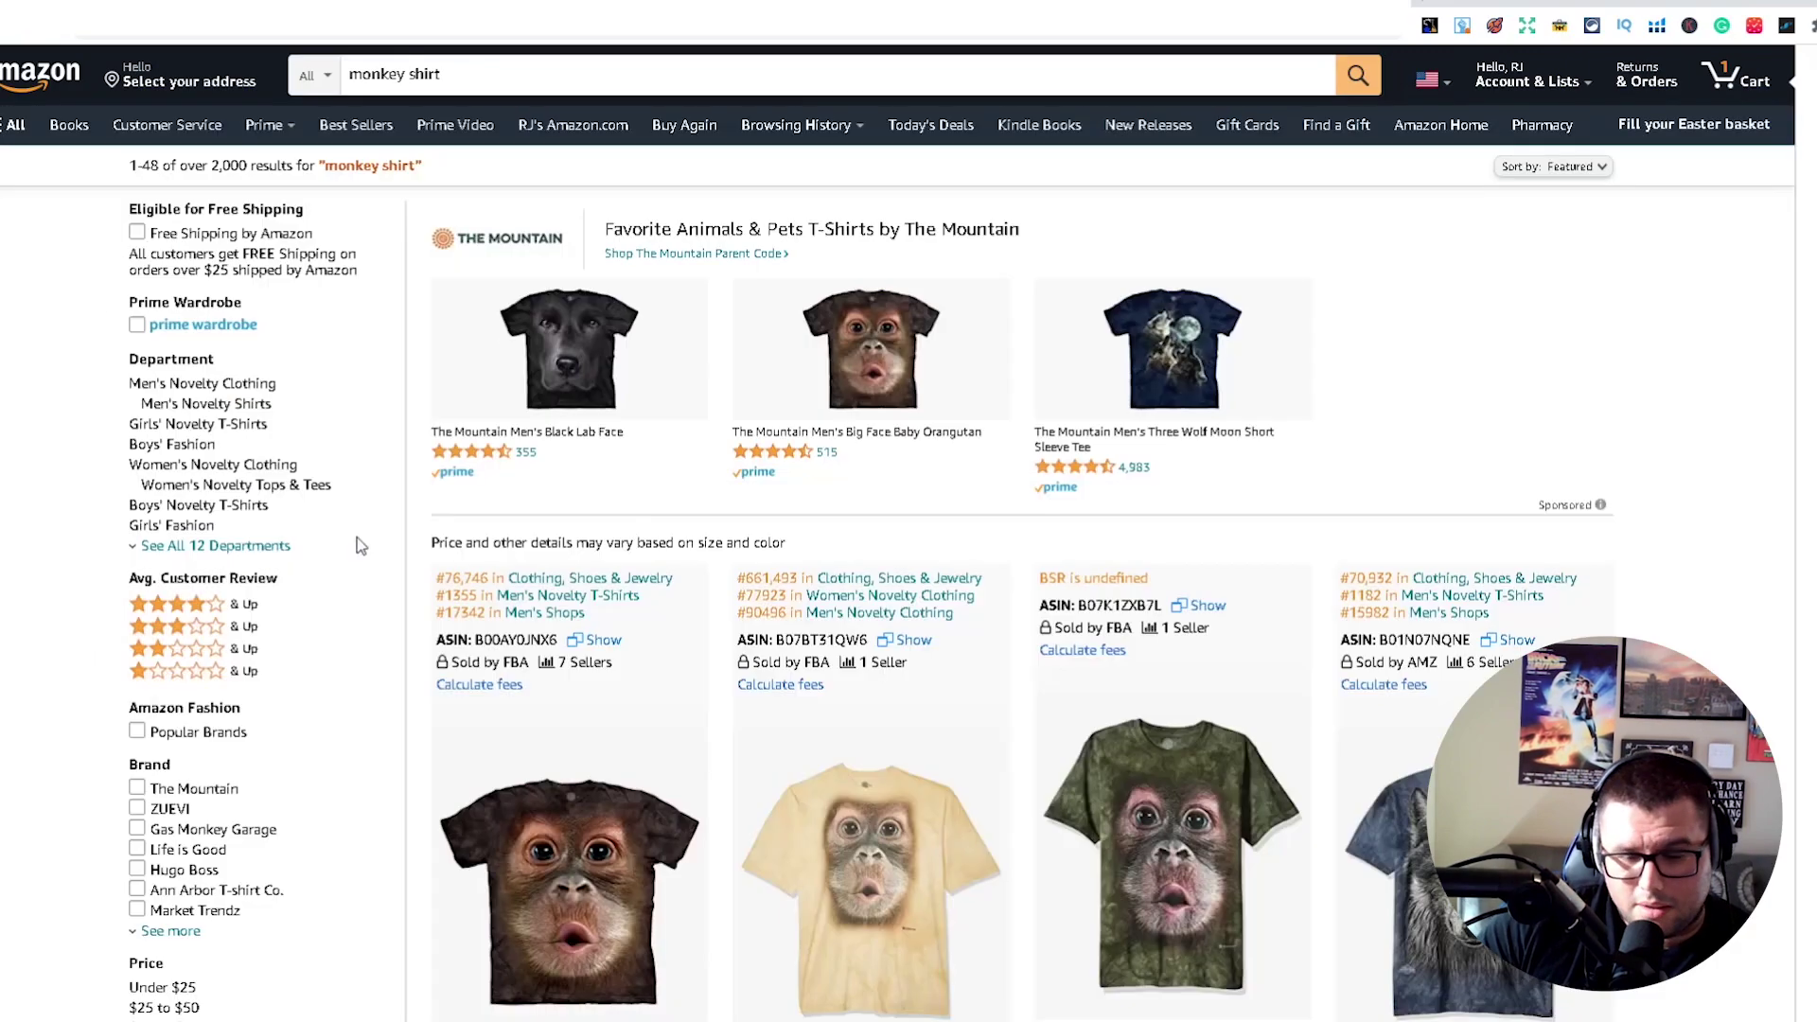
scroll(827, 531, down, 2)
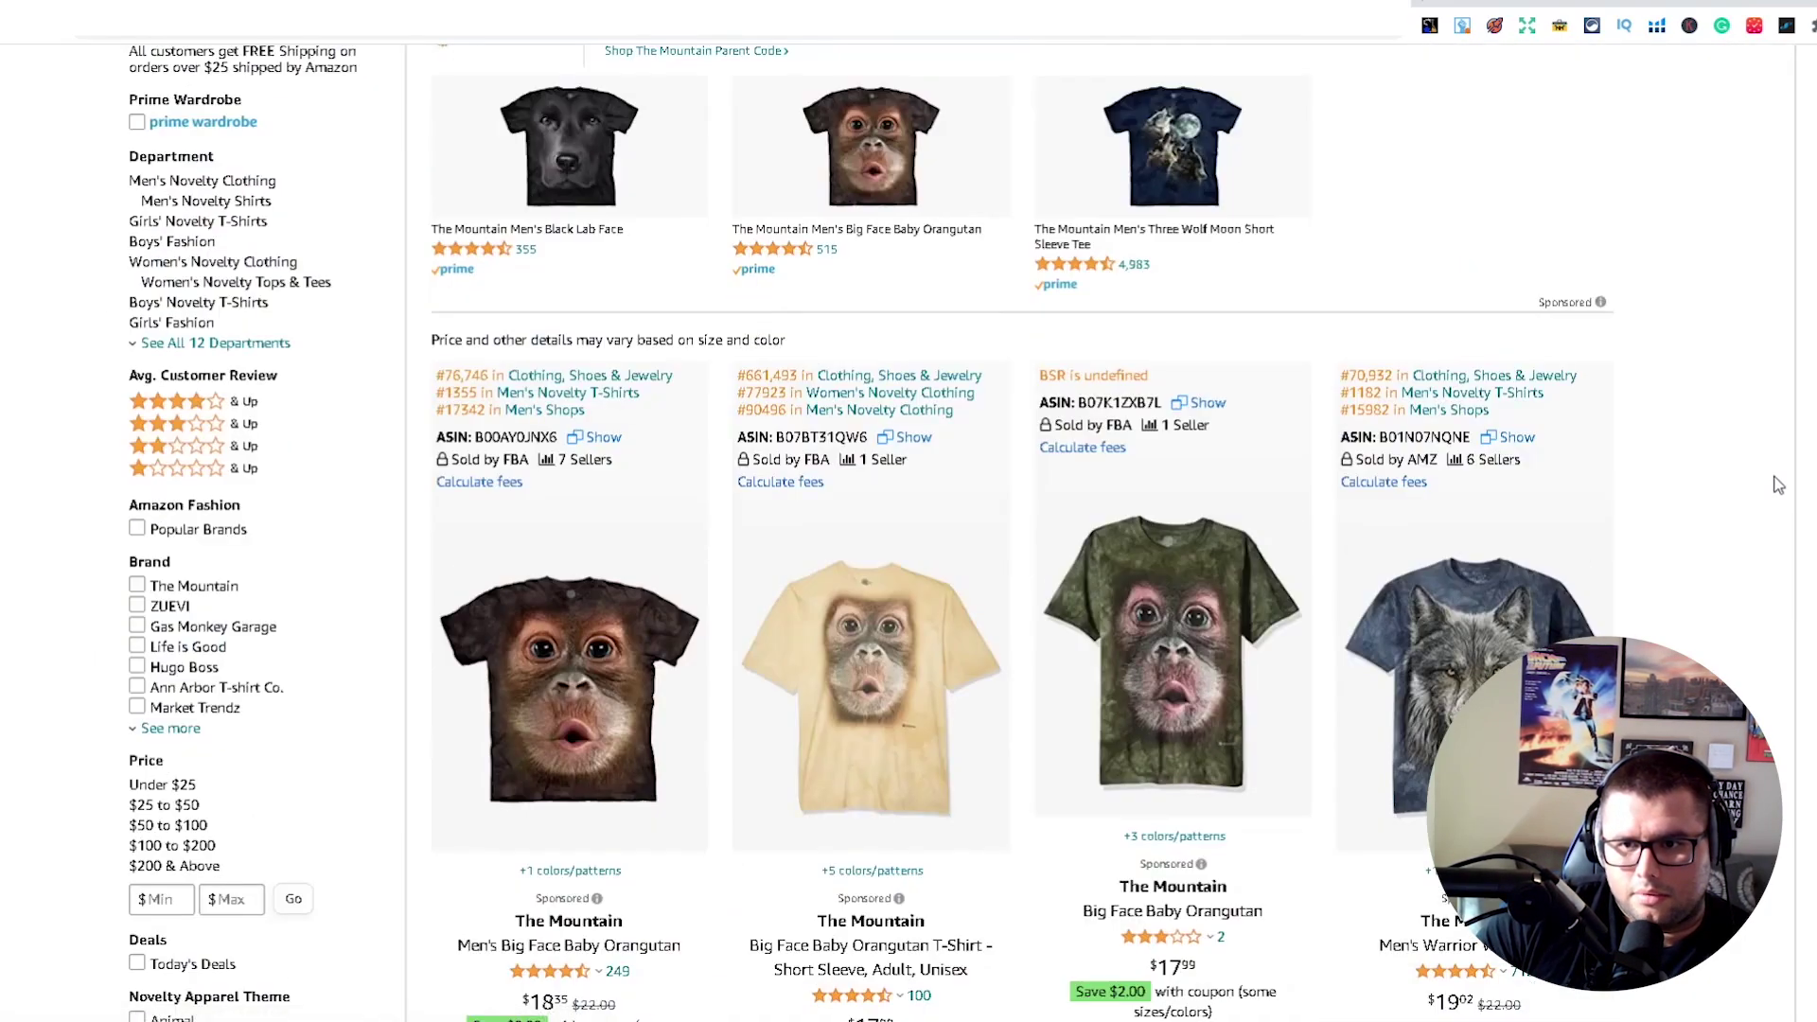
scroll(1777, 485, up, 2)
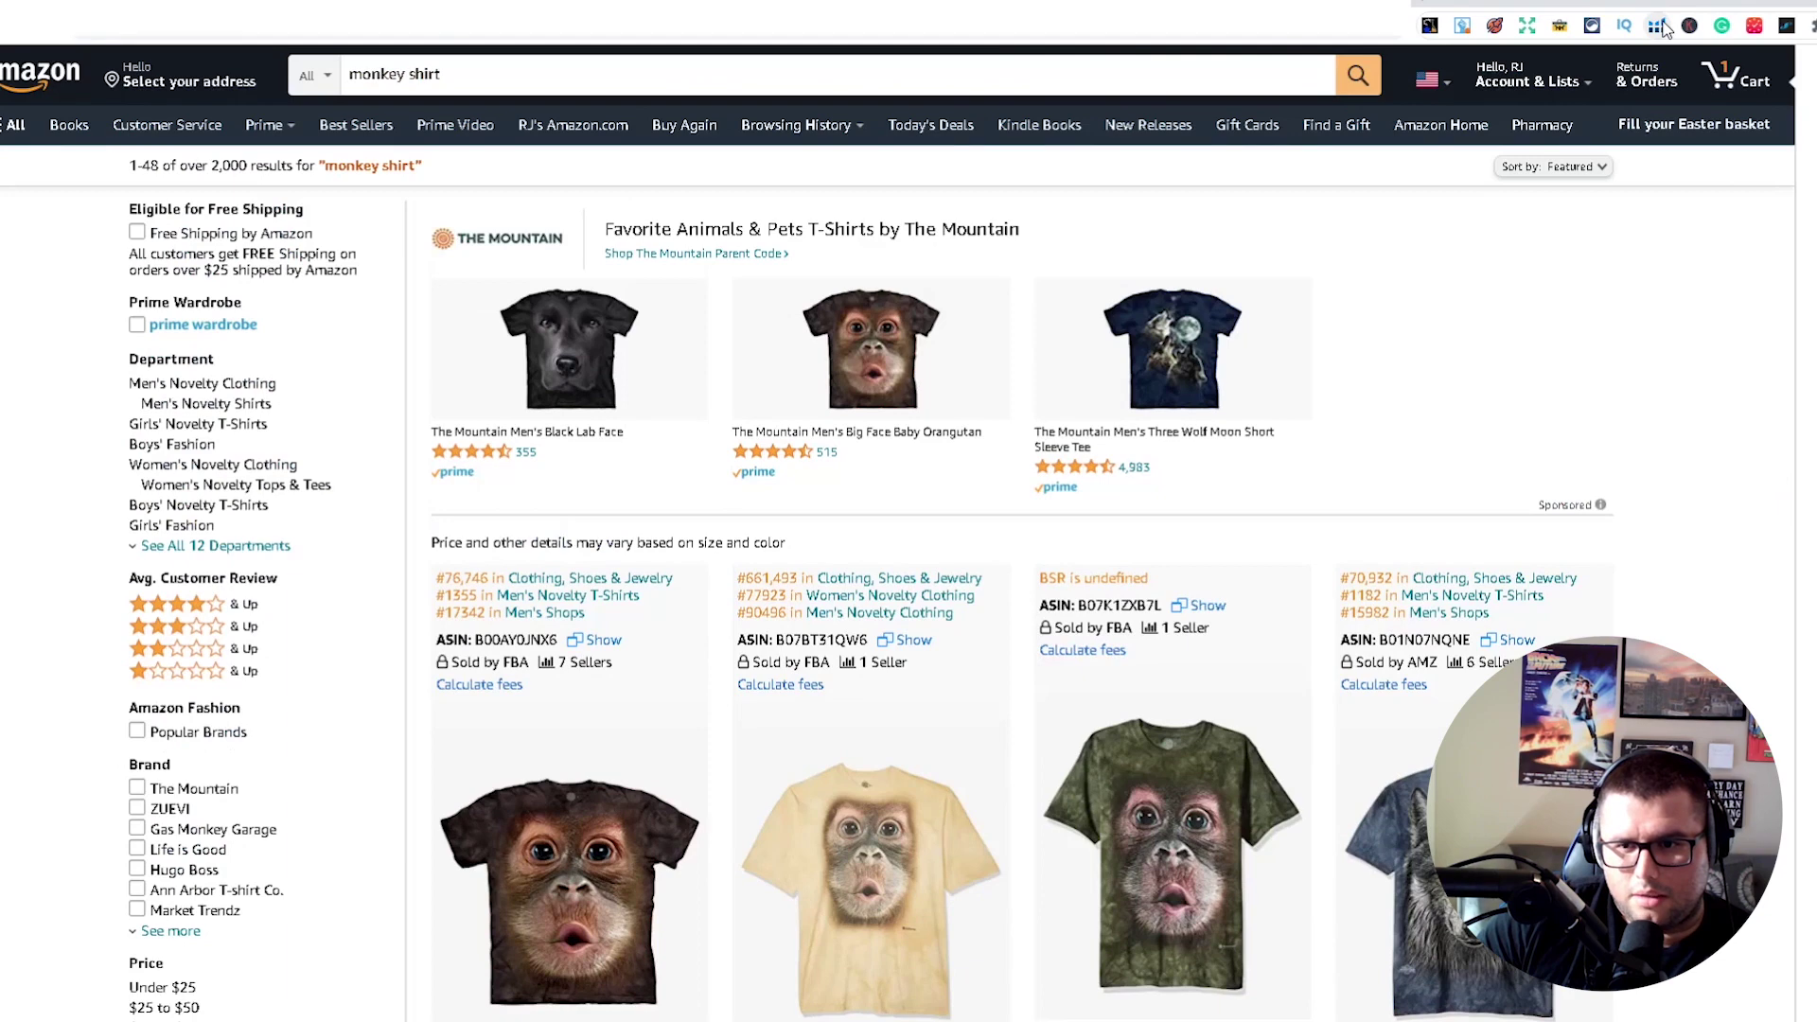
click(1658, 26)
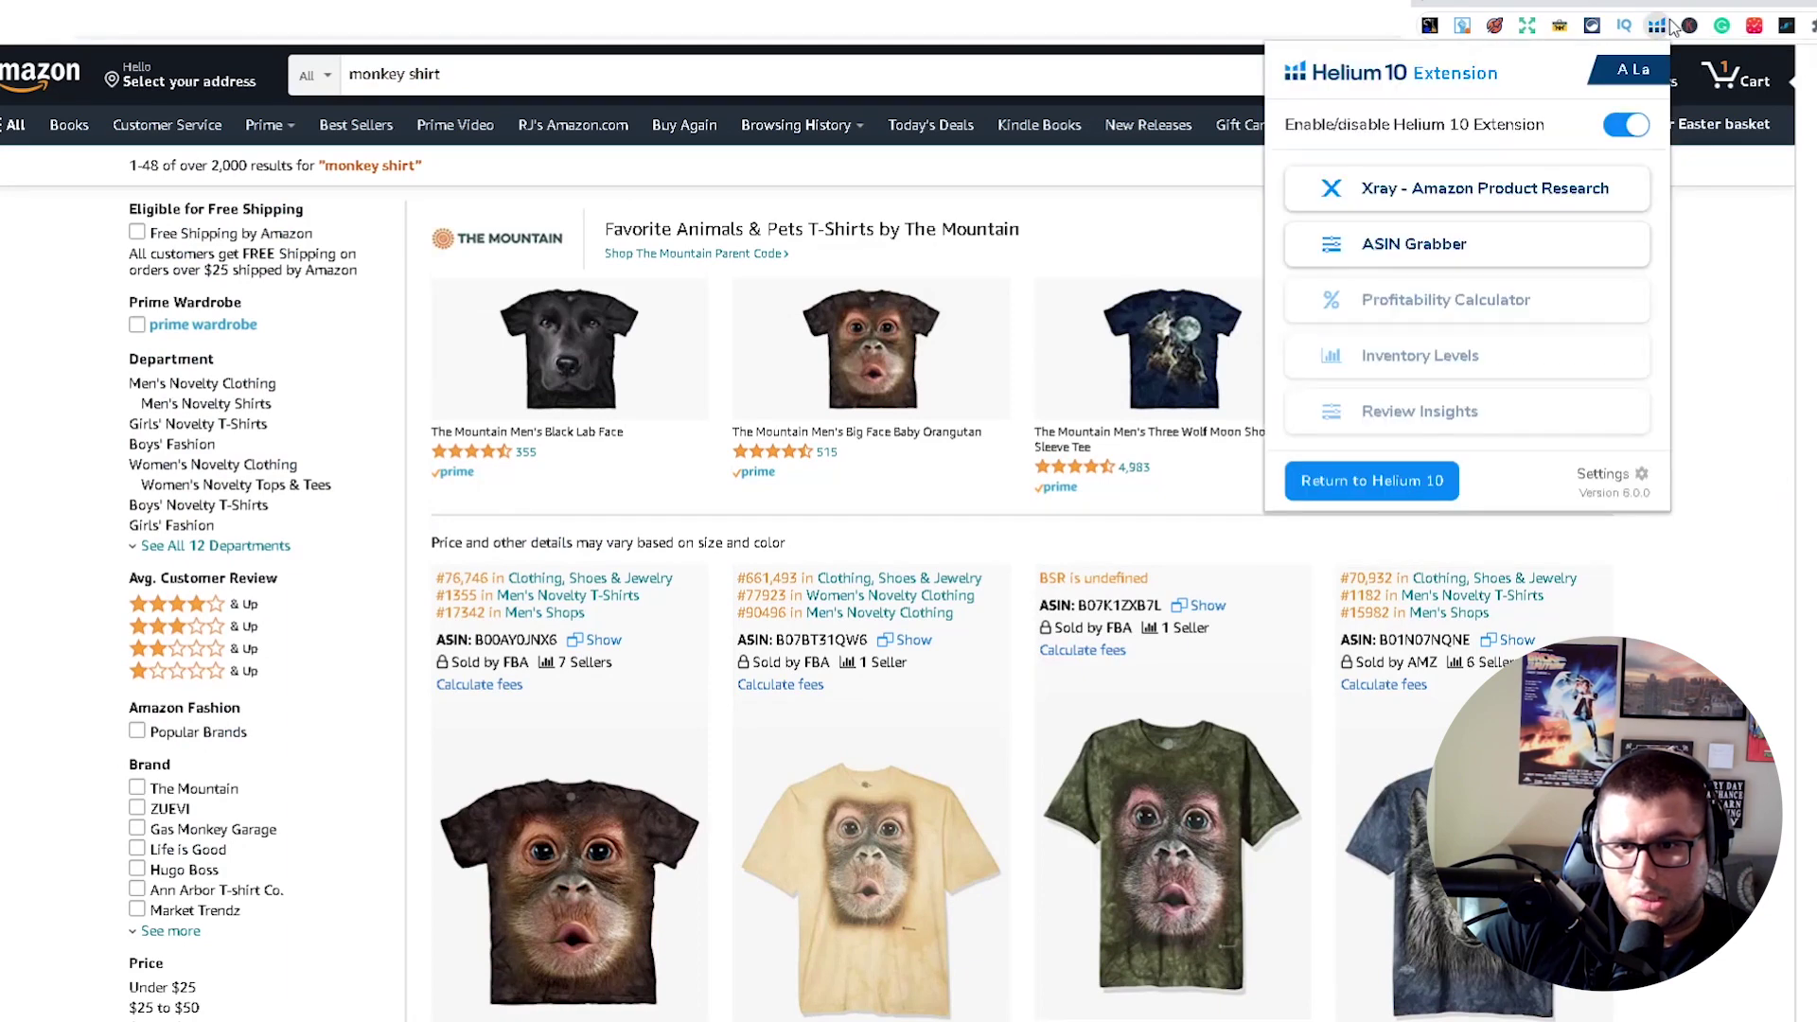
click(1591, 201)
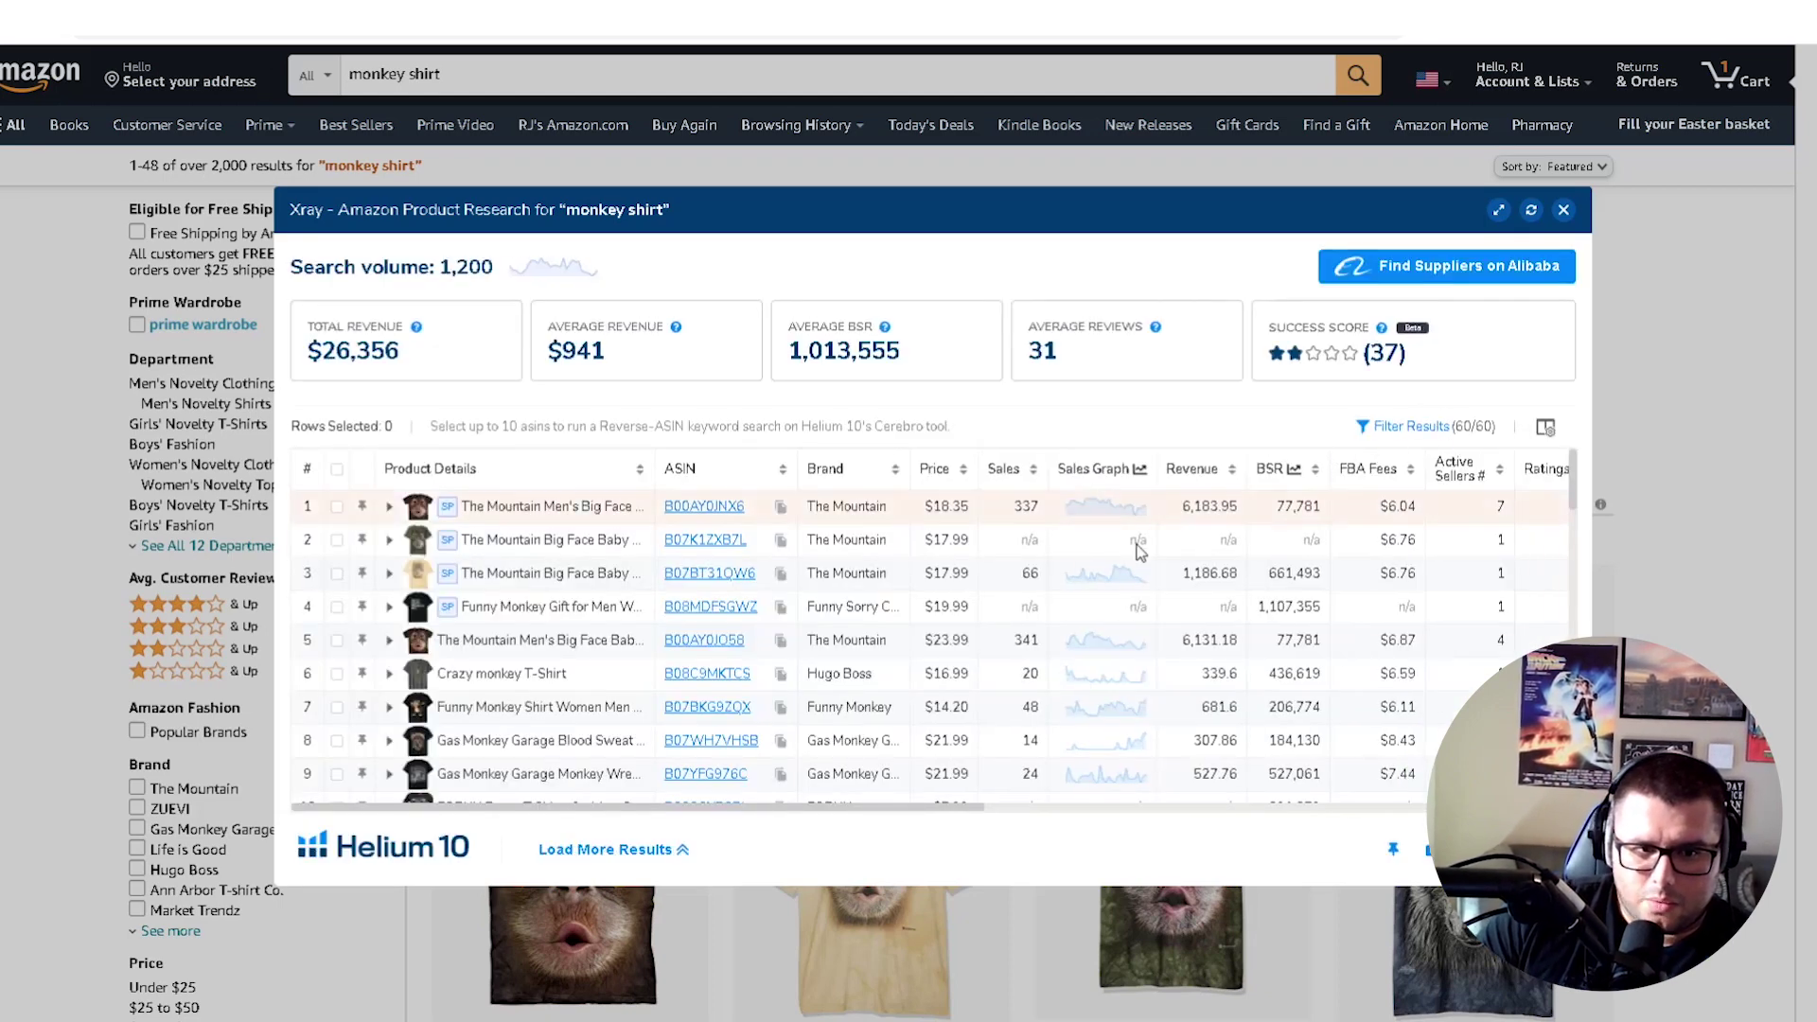
Sort the Xray monkey shirt products by BSR, briefly checking the Cerebro tab
click(1291, 473)
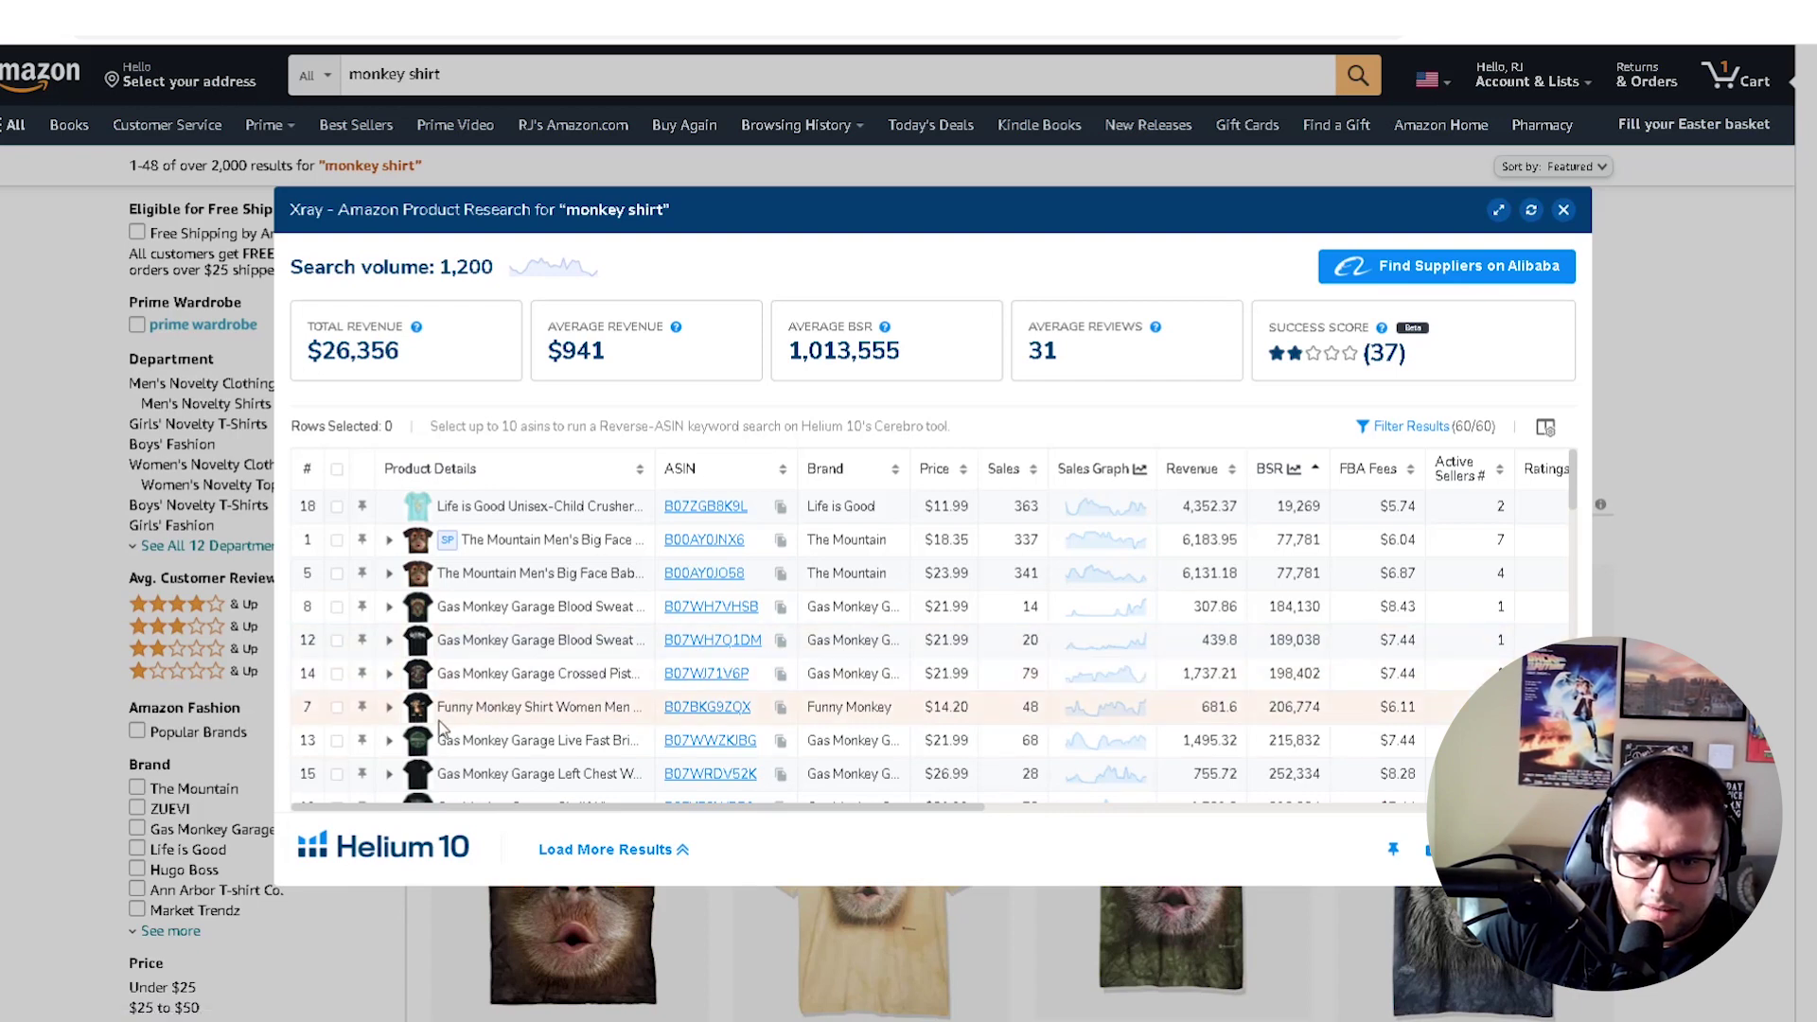
mouse_move(691, 721)
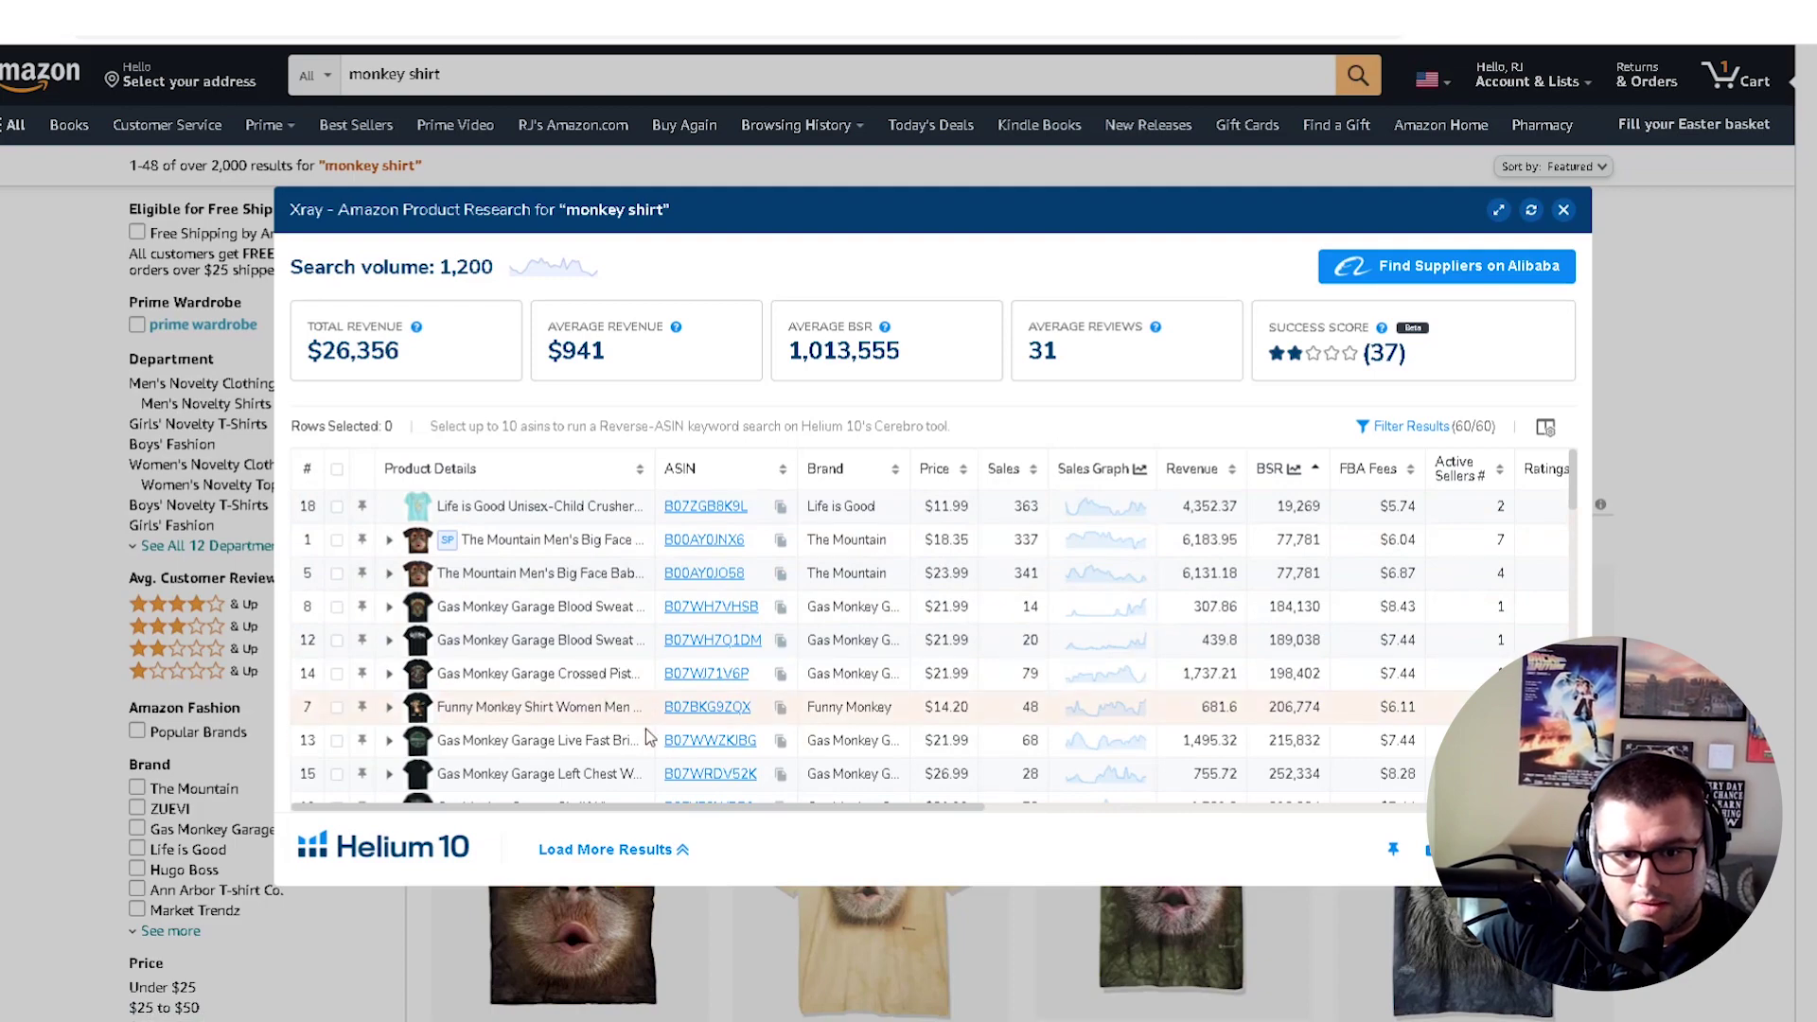
click(1301, 17)
scroll(722, 880, up, 8)
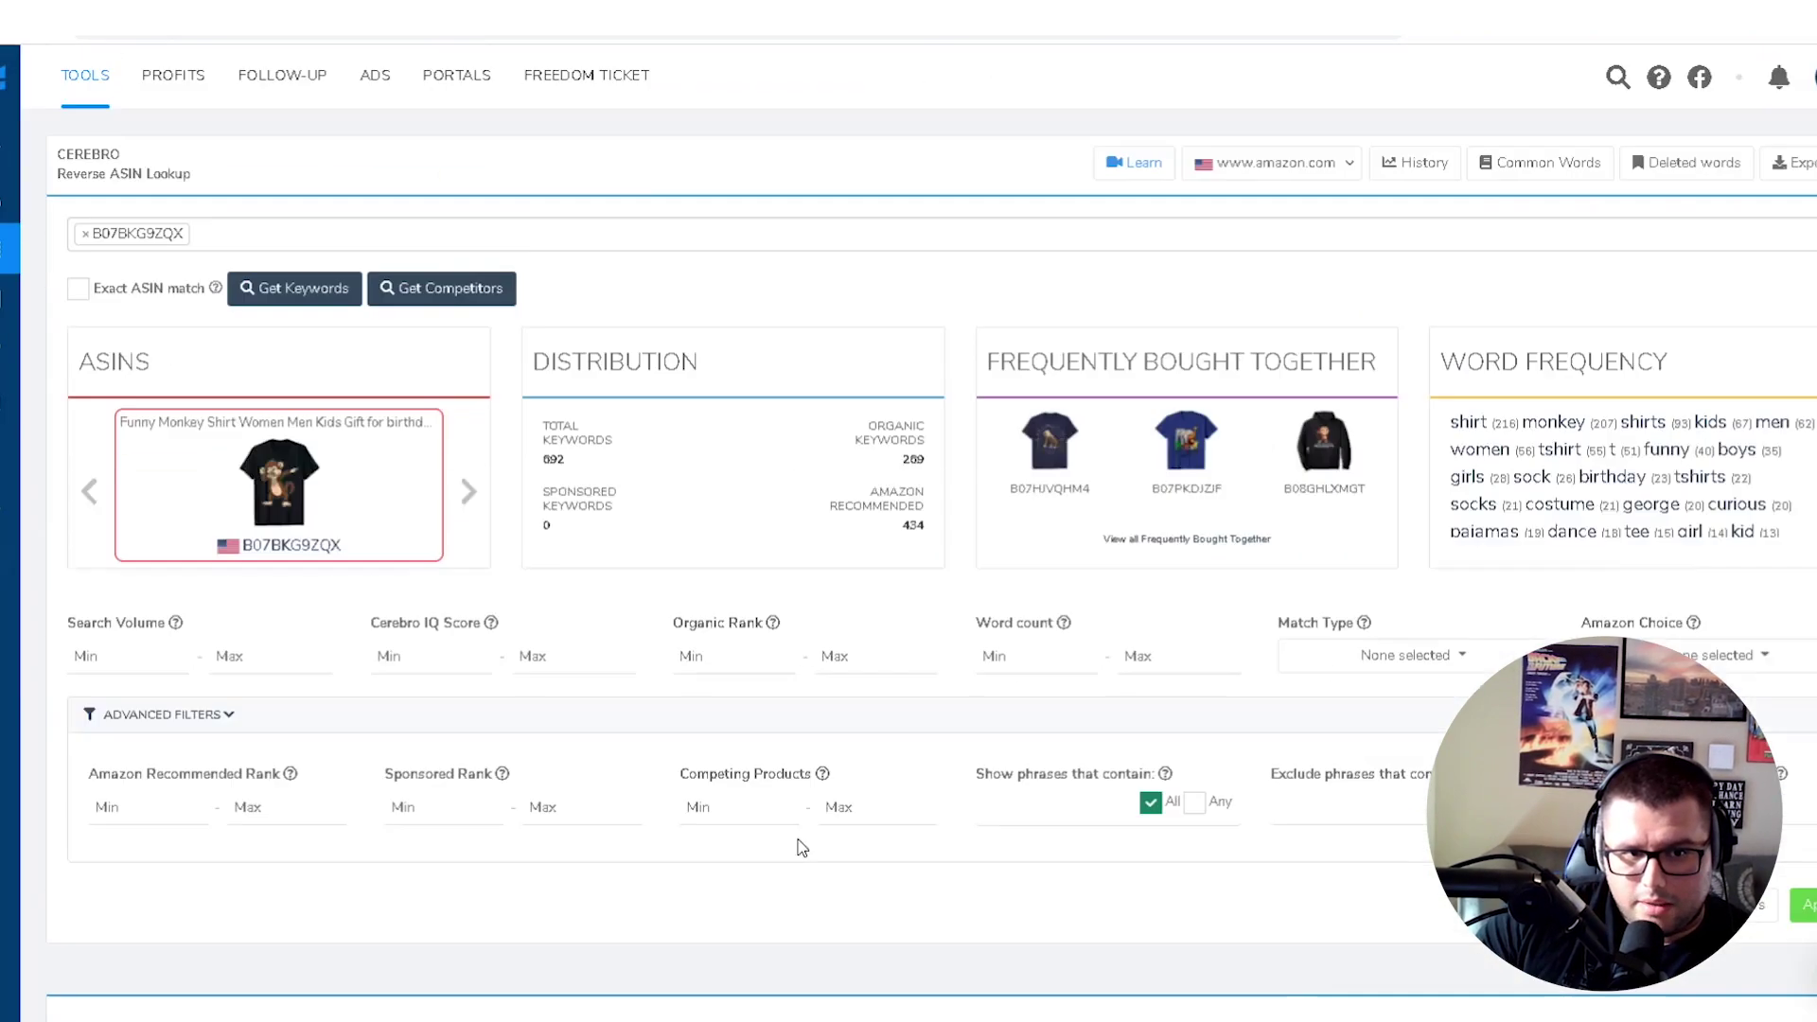
click(1041, 17)
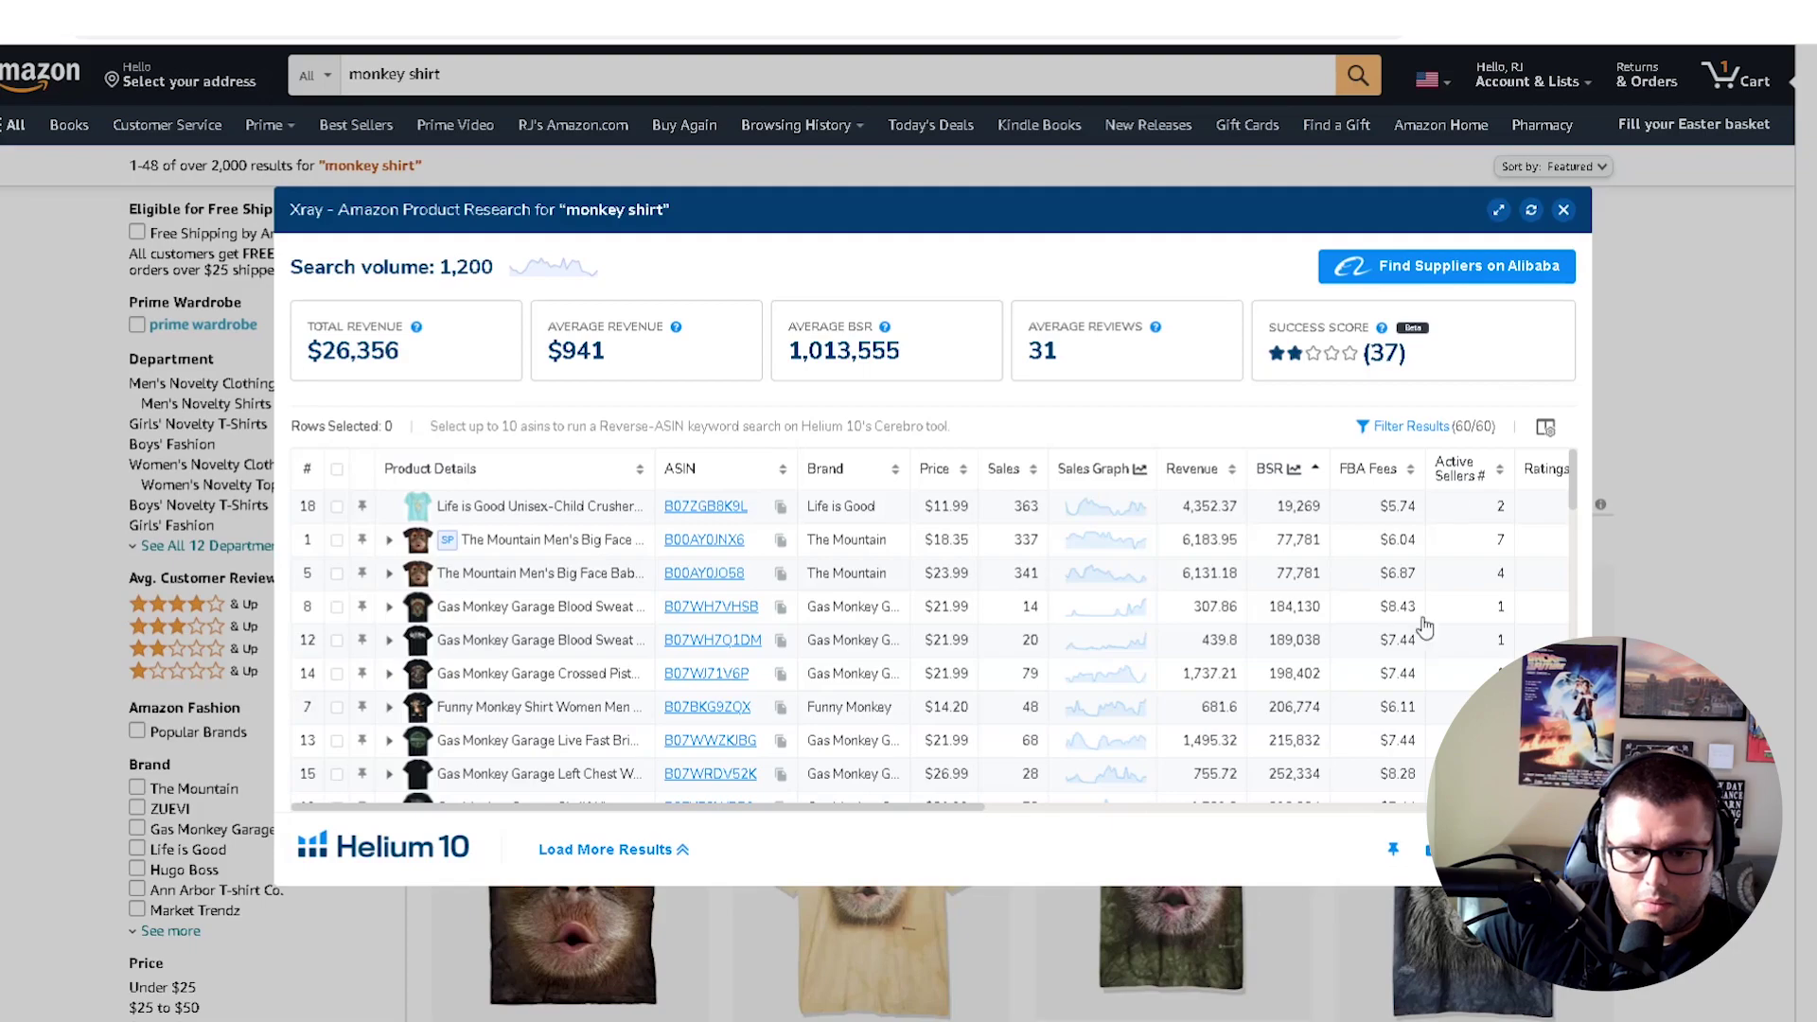
Close the Xray panel and highlight the Funny Monkey shirt's 48-review count in the results
click(1563, 212)
scroll(1573, 379, down, 10)
scroll(1573, 432, down, 4)
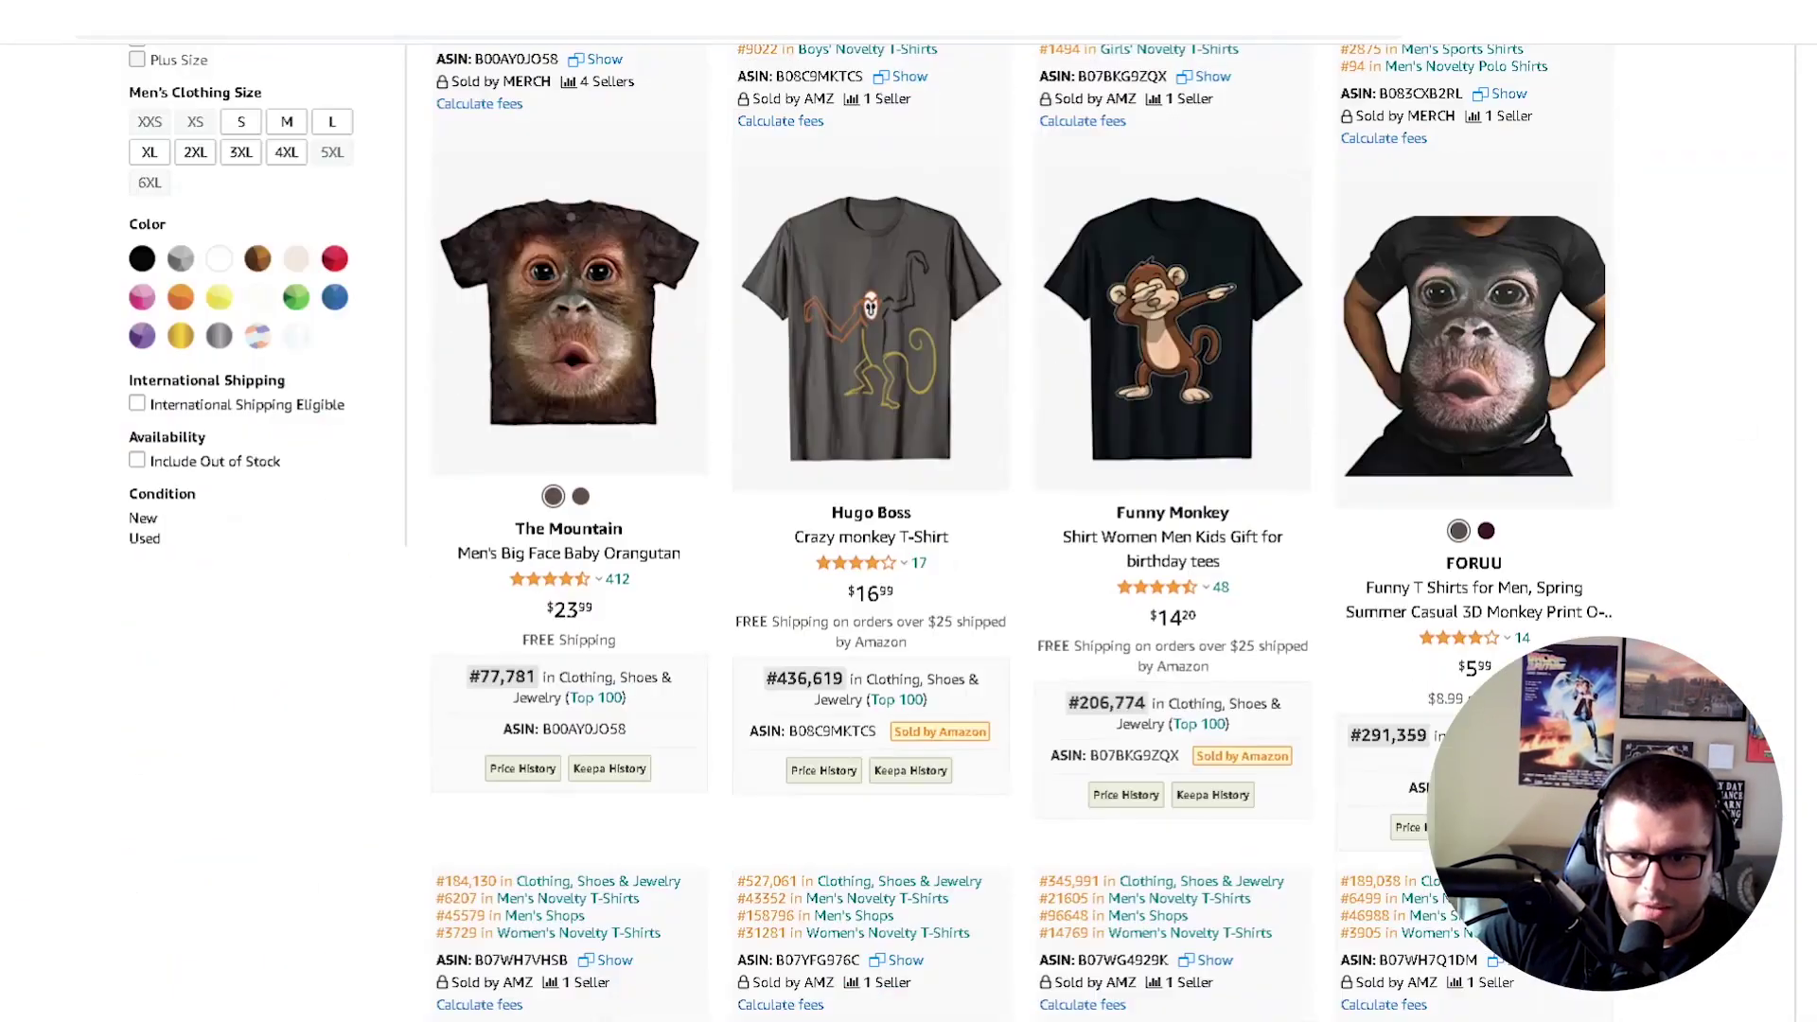
drag(1230, 587, 1147, 593)
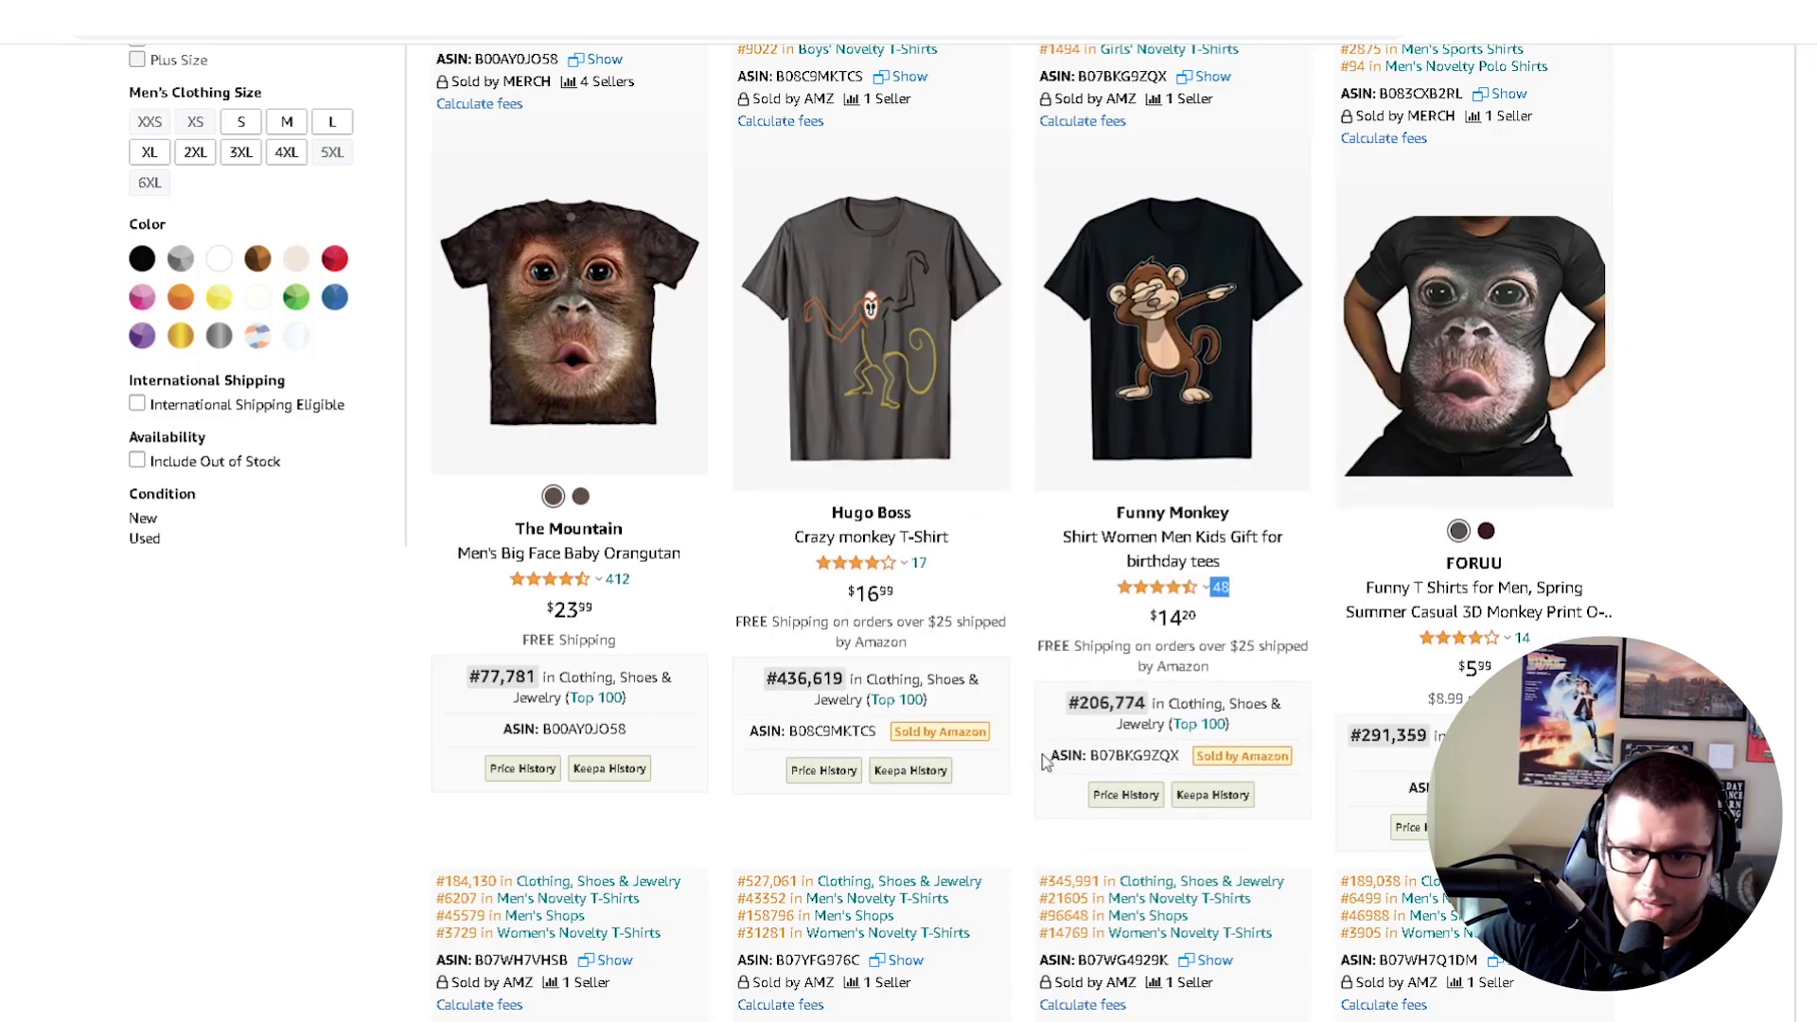
scroll(700, 653, up, 1)
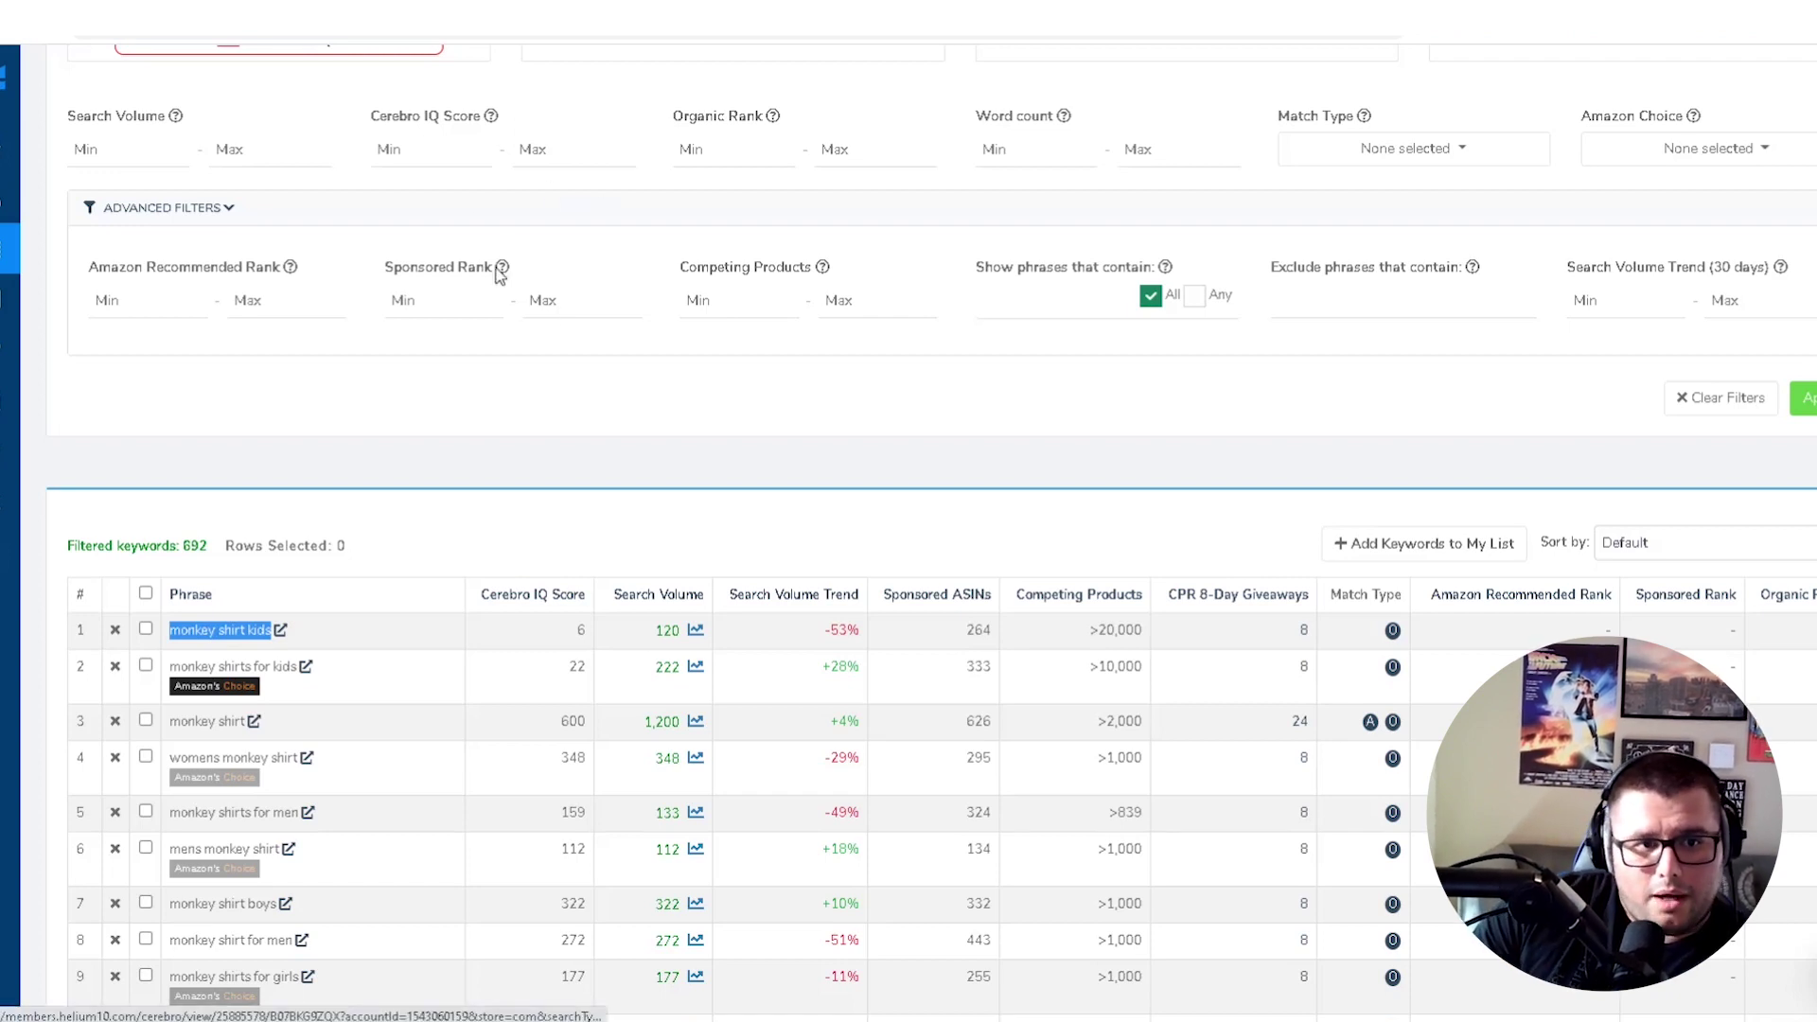
Scroll up Cerebro's keyword table for ASIN B07BKG9ZQX
scroll(568, 596, up, 1)
Copy the phrase 'monkey shirt kids' from the Cerebro keyword table
scroll(527, 606, up, 2)
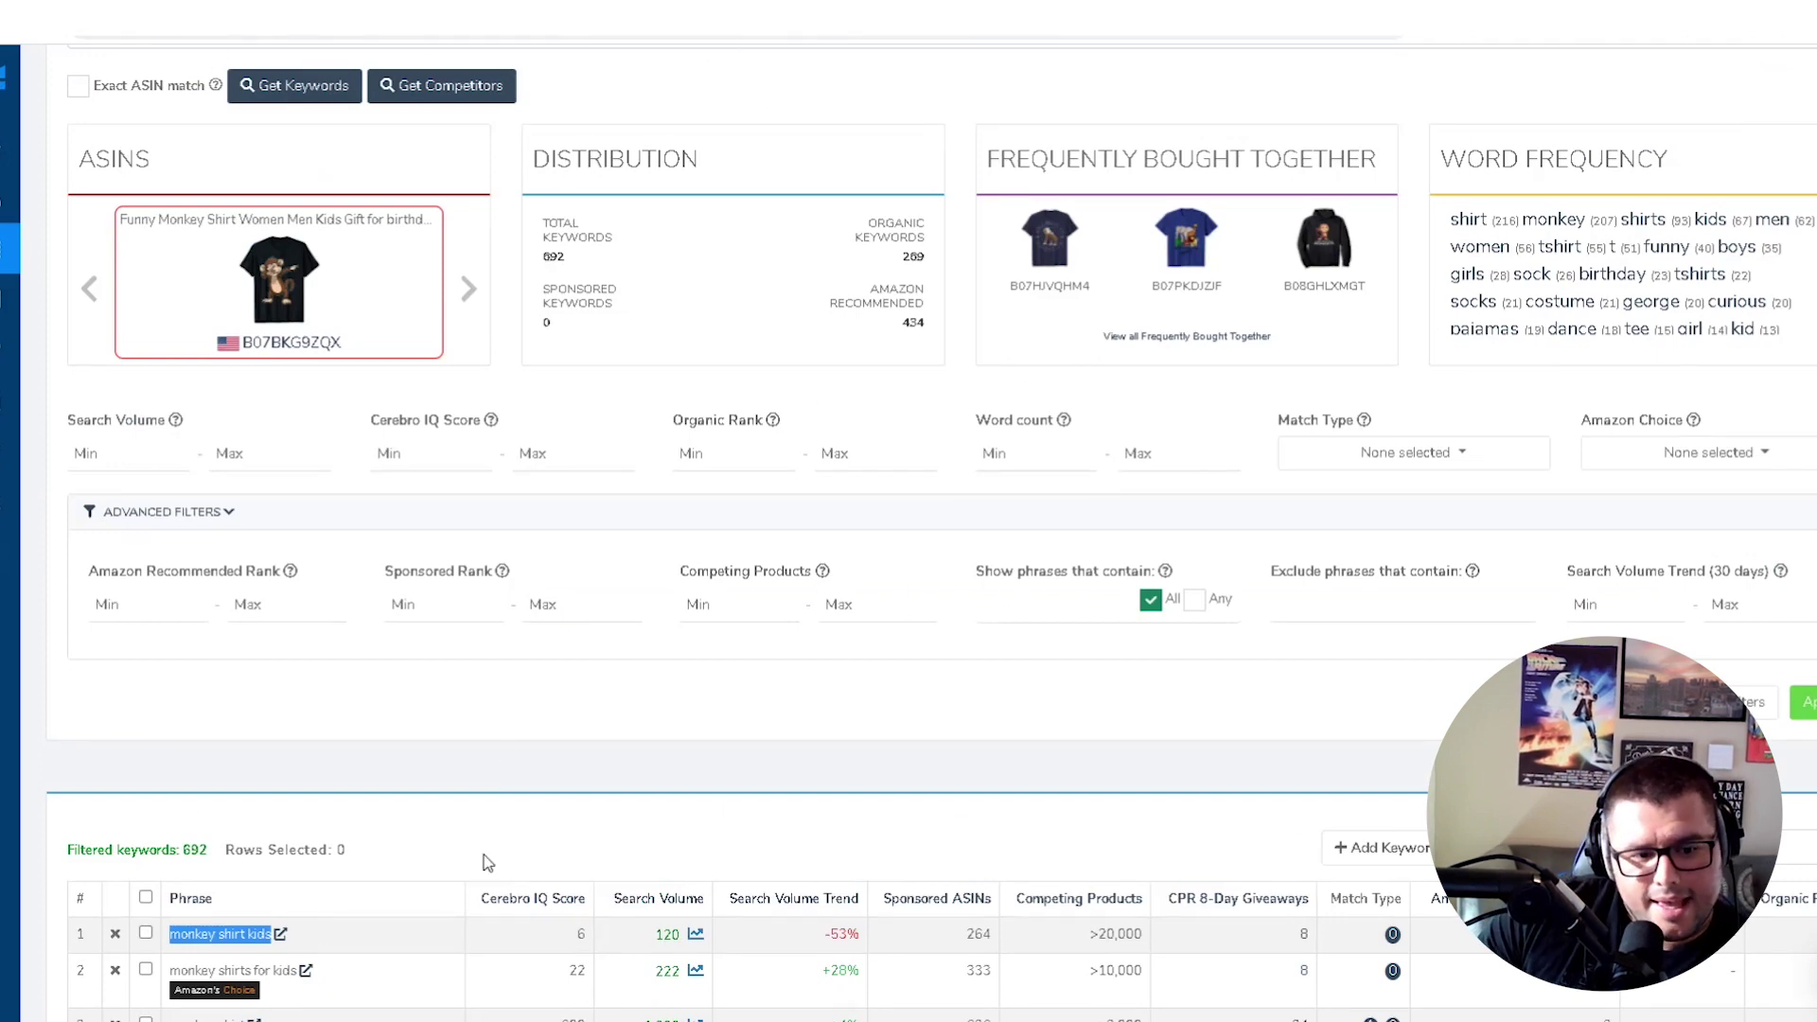
scroll(484, 855, down, 3)
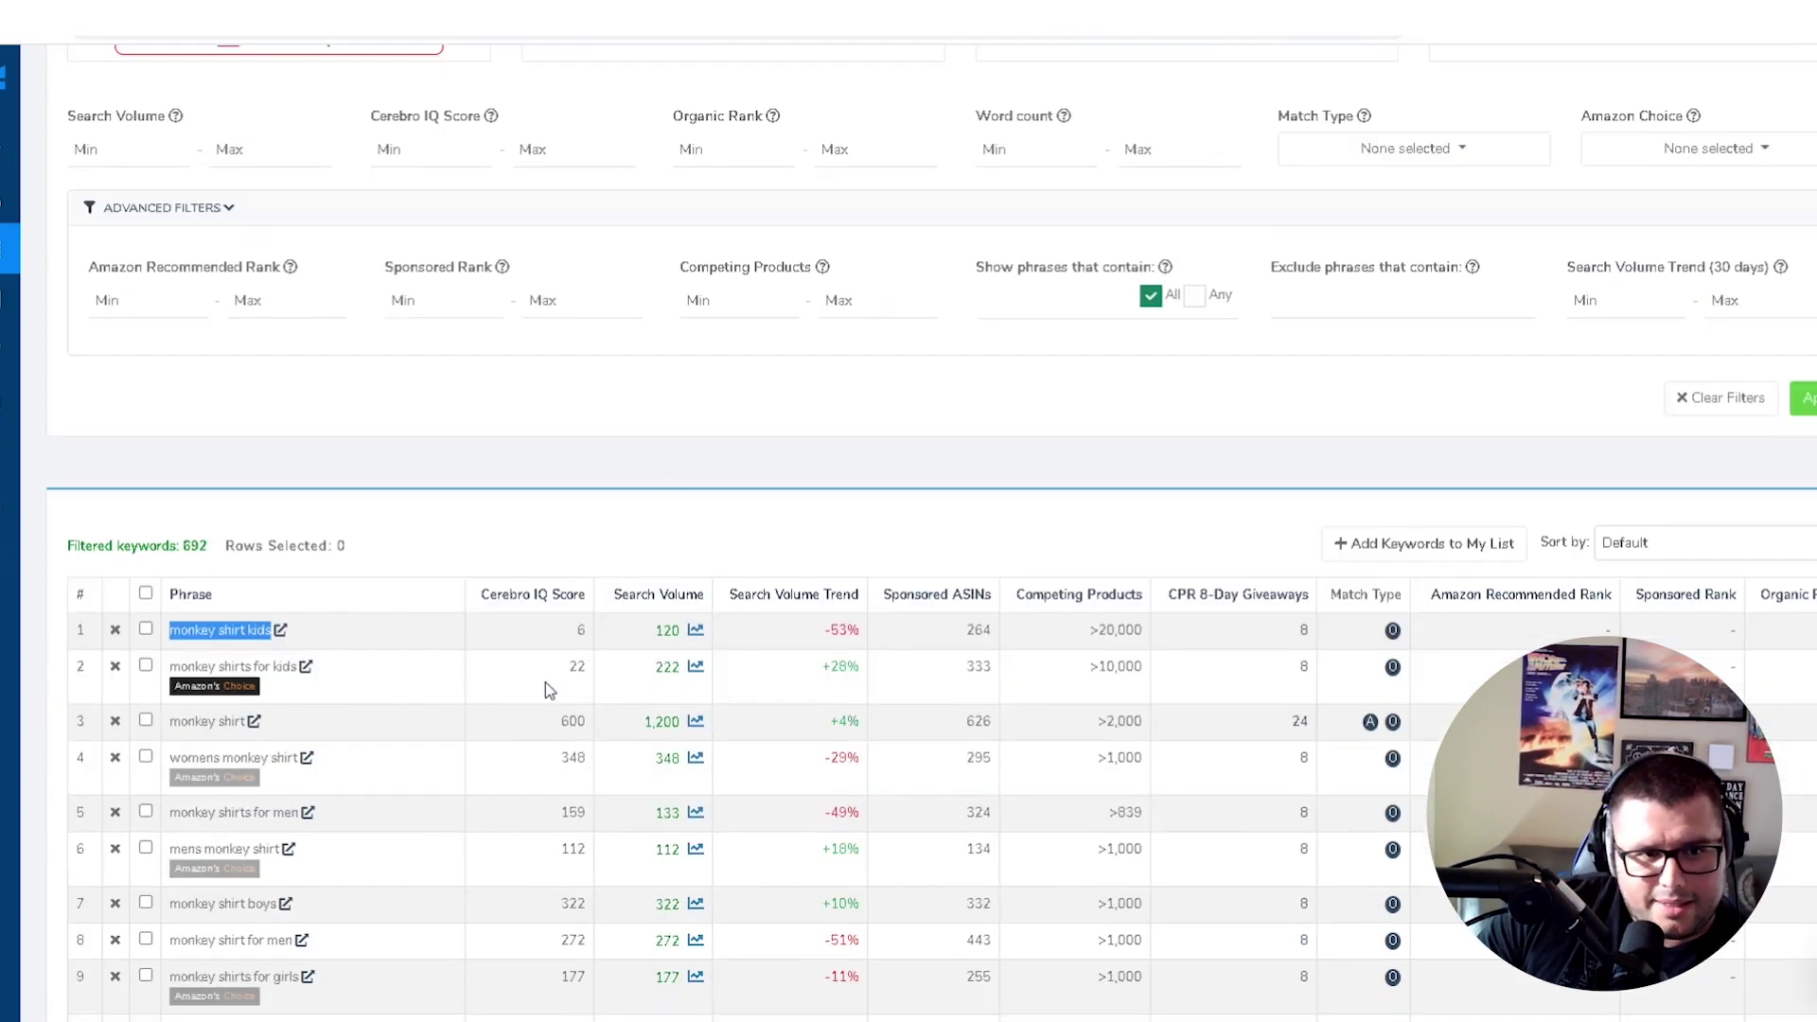
scroll(492, 662, up, 4)
scroll(568, 701, down, 2)
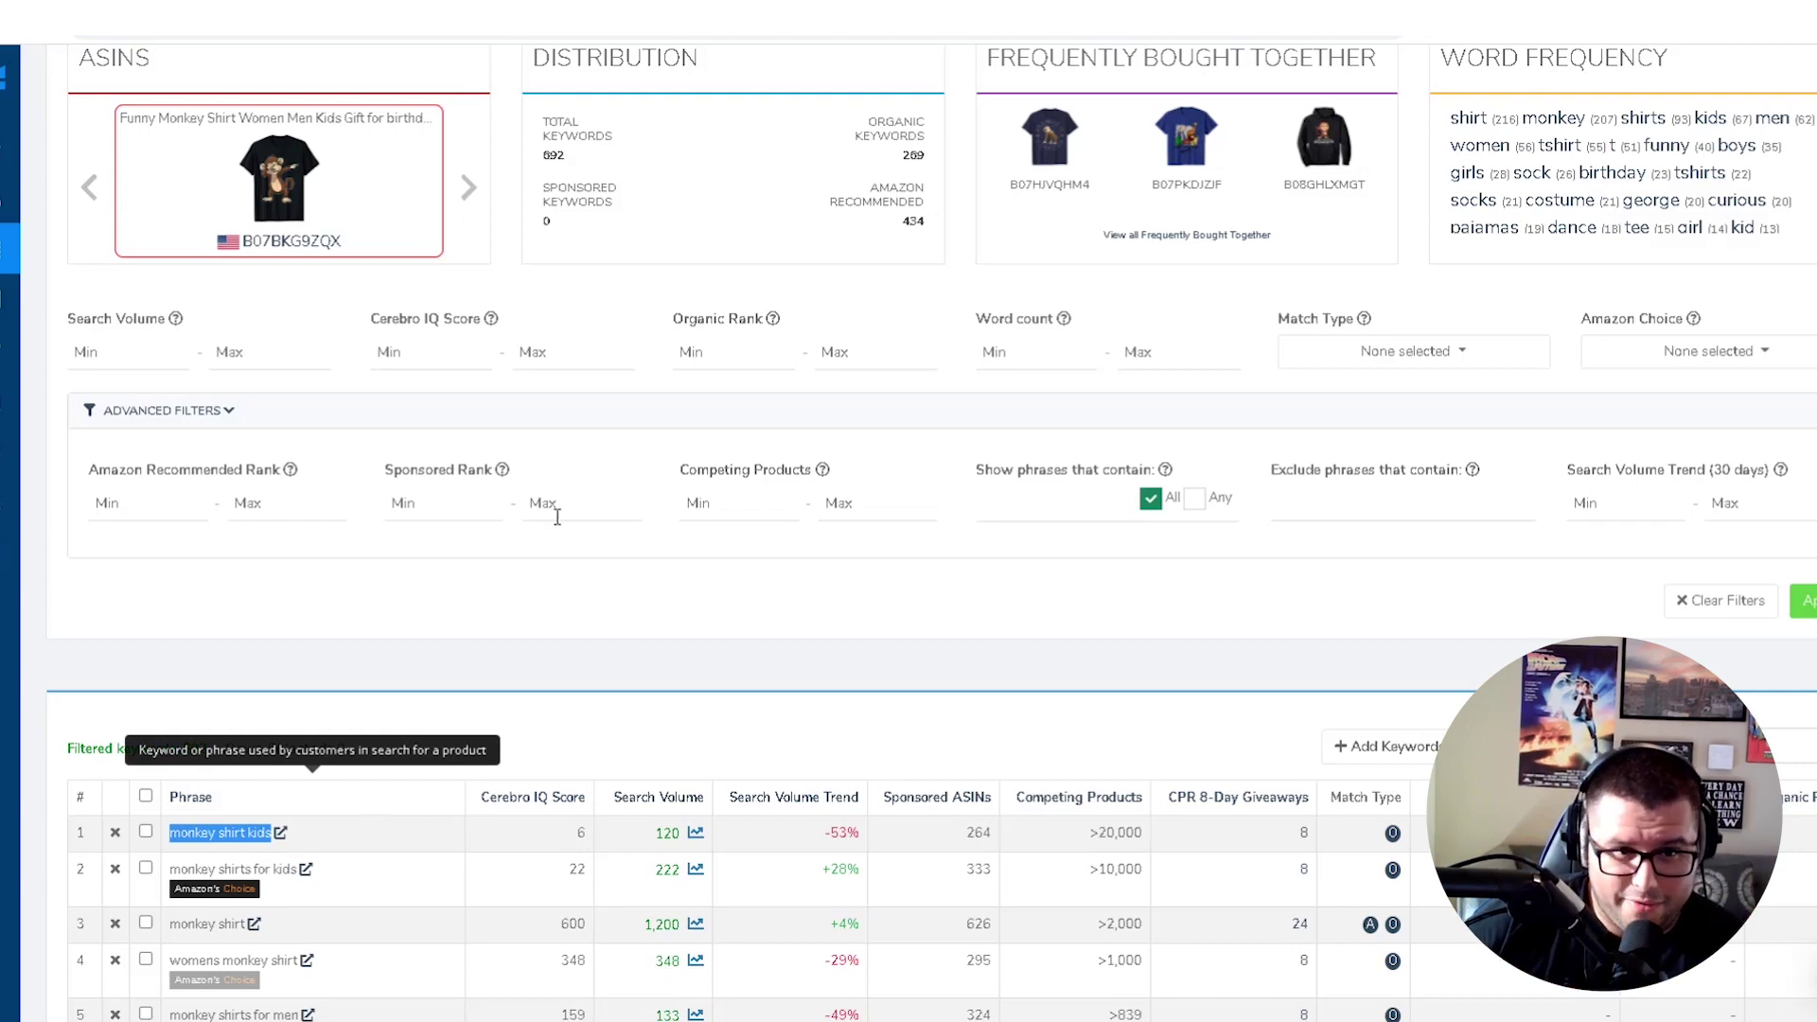
scroll(348, 392, up, 2)
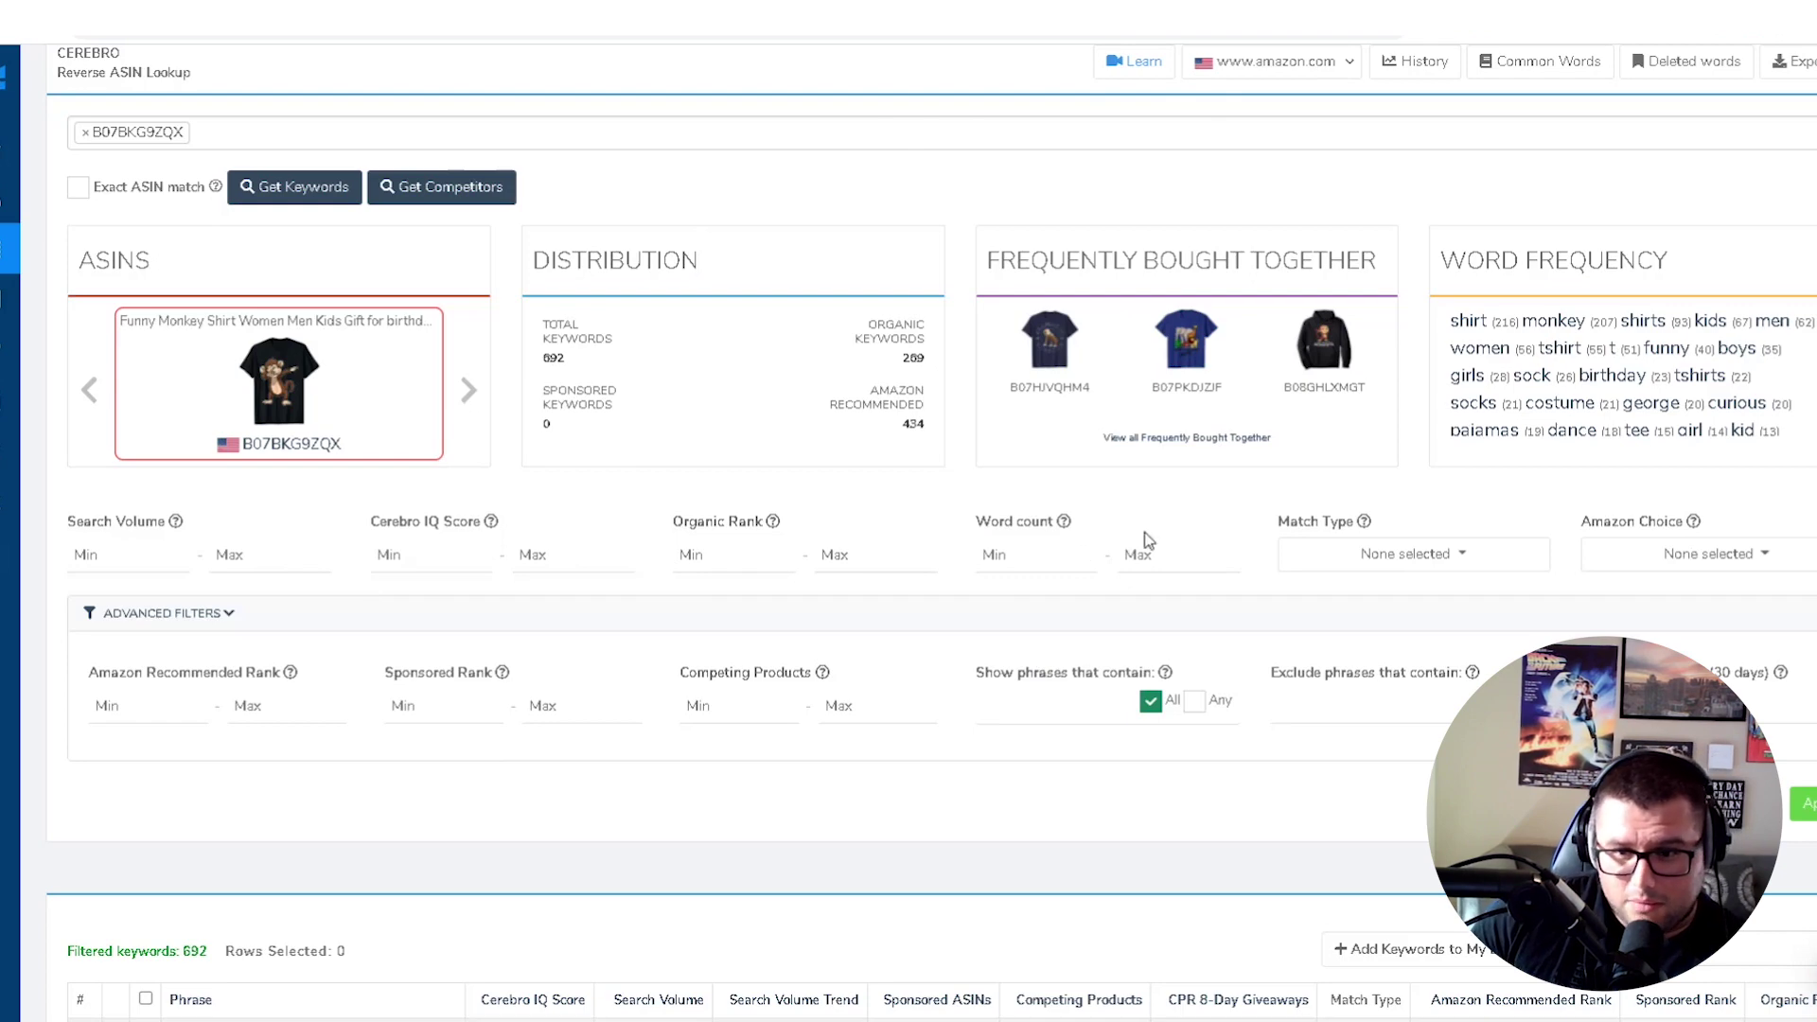
scroll(970, 538, down, 2)
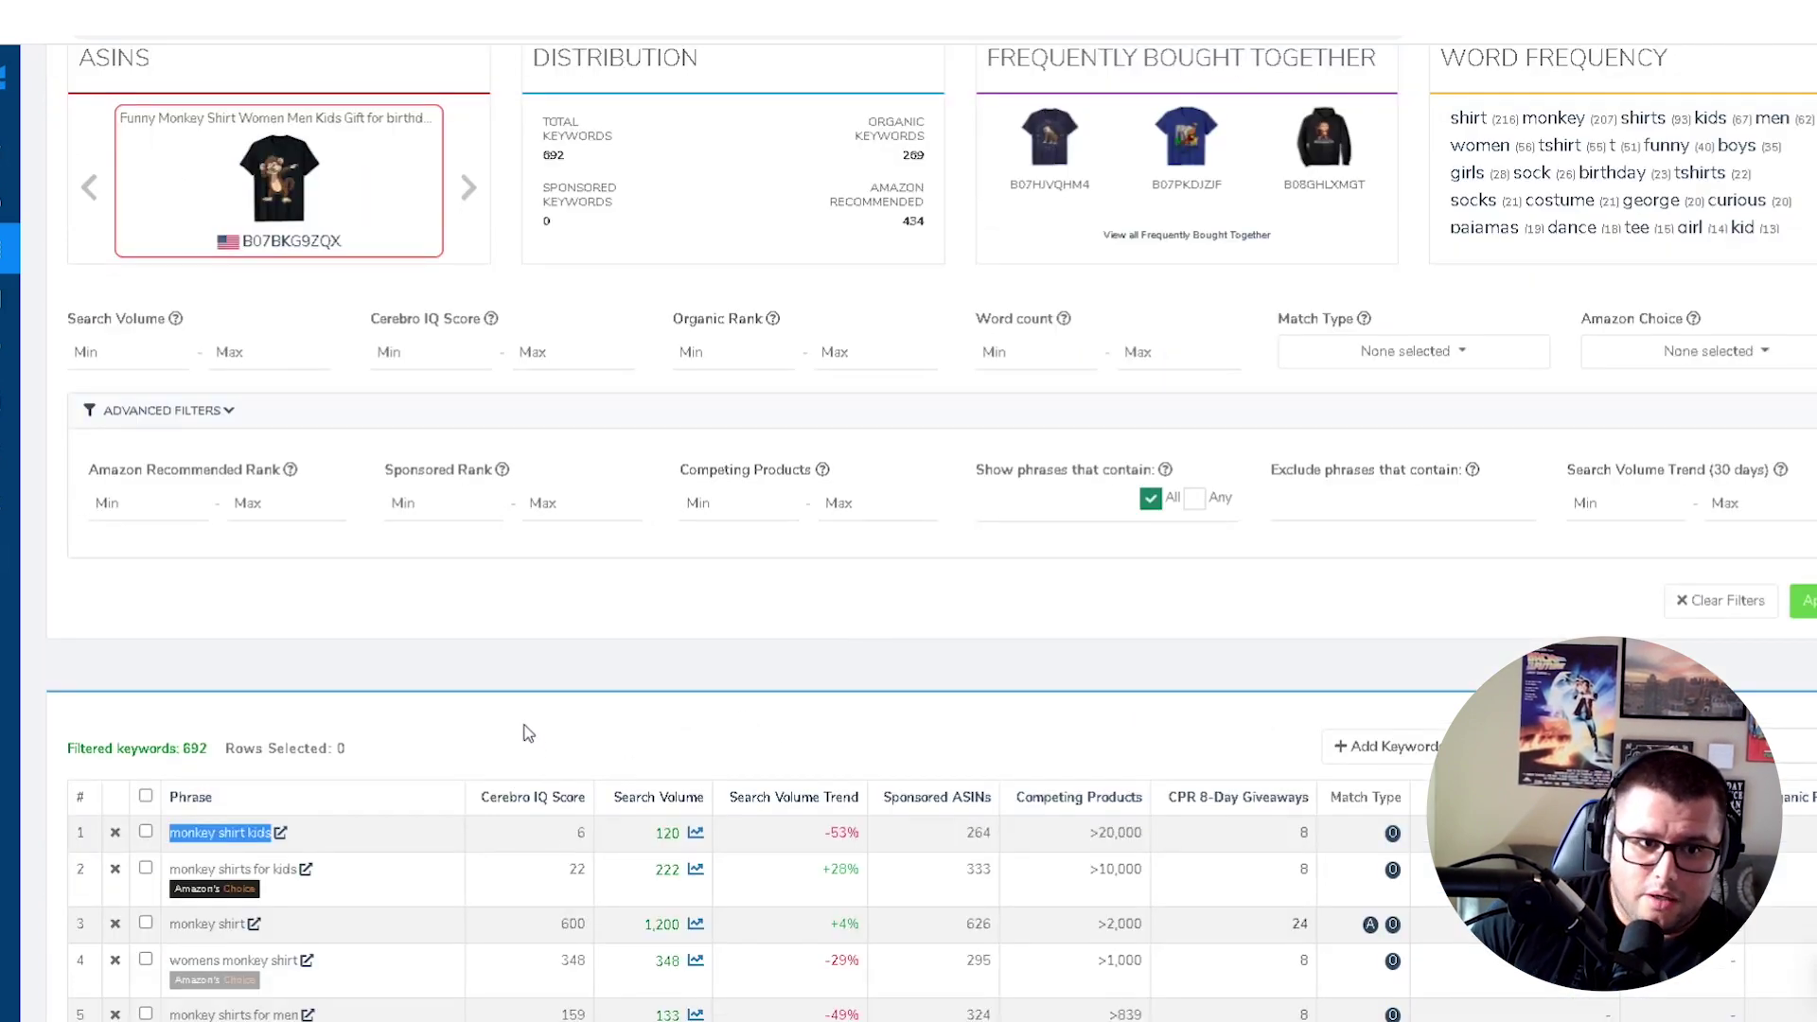
right_click(224, 832)
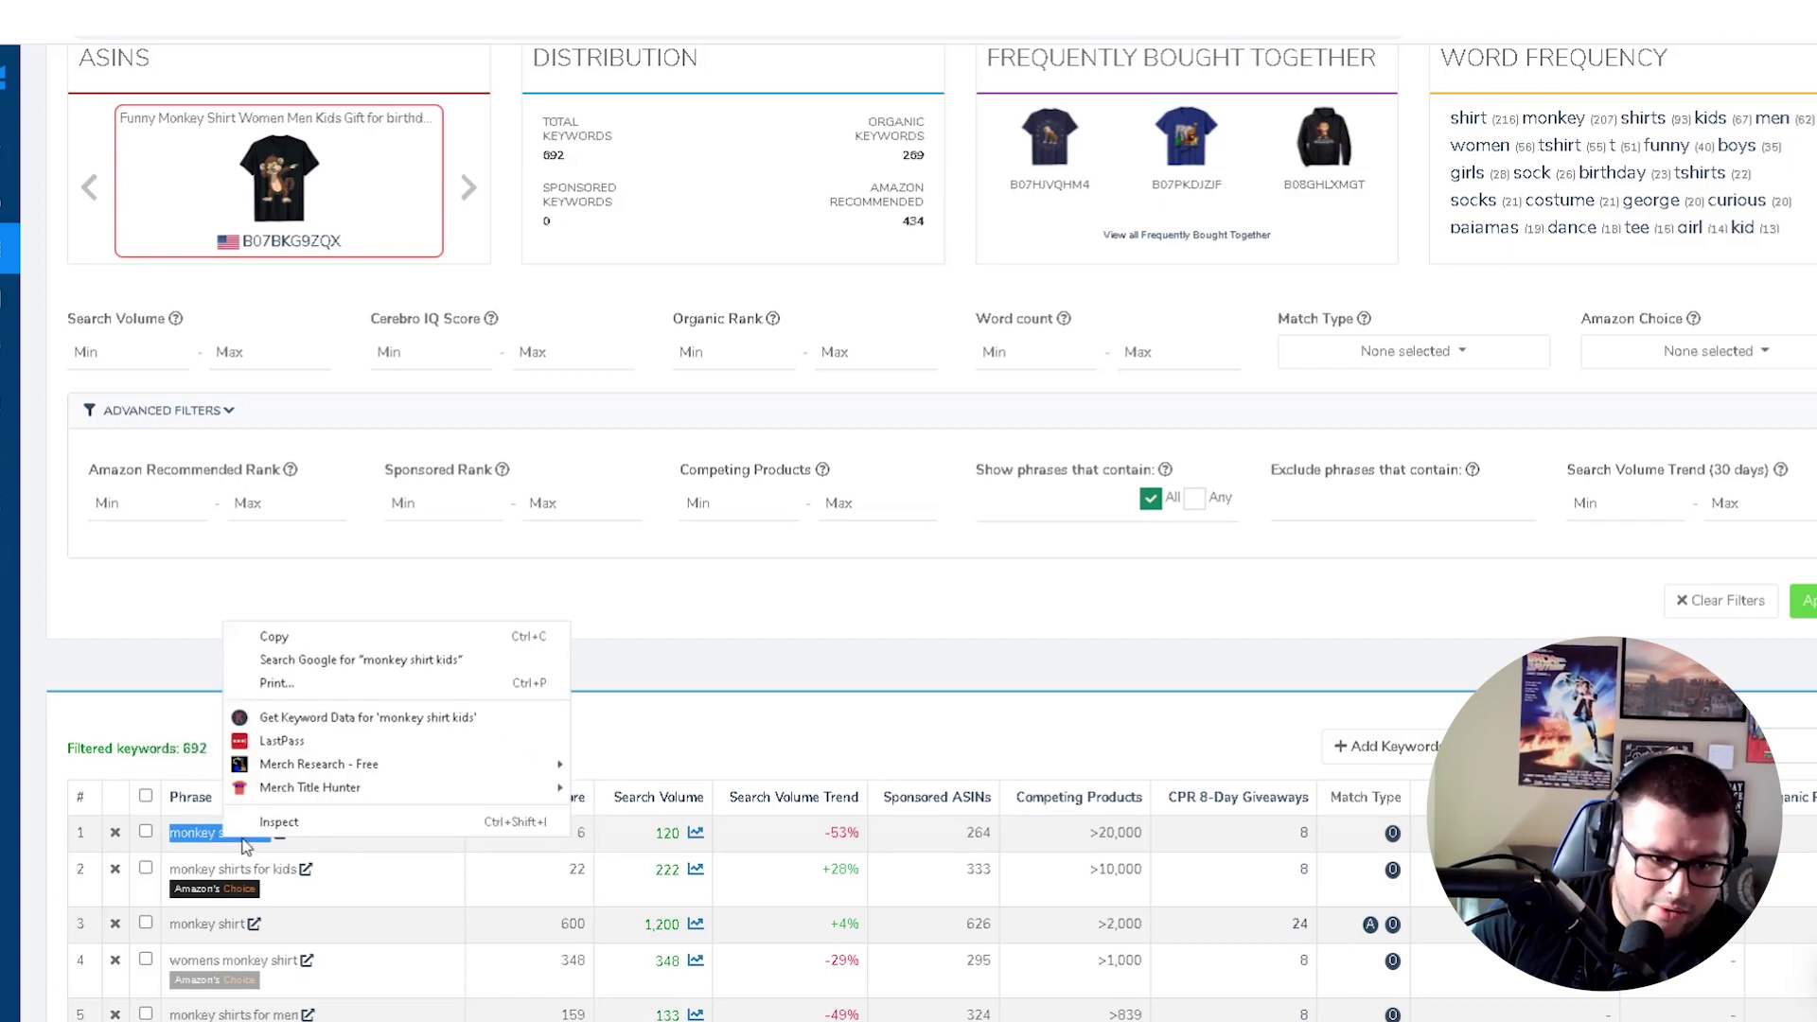
click(333, 638)
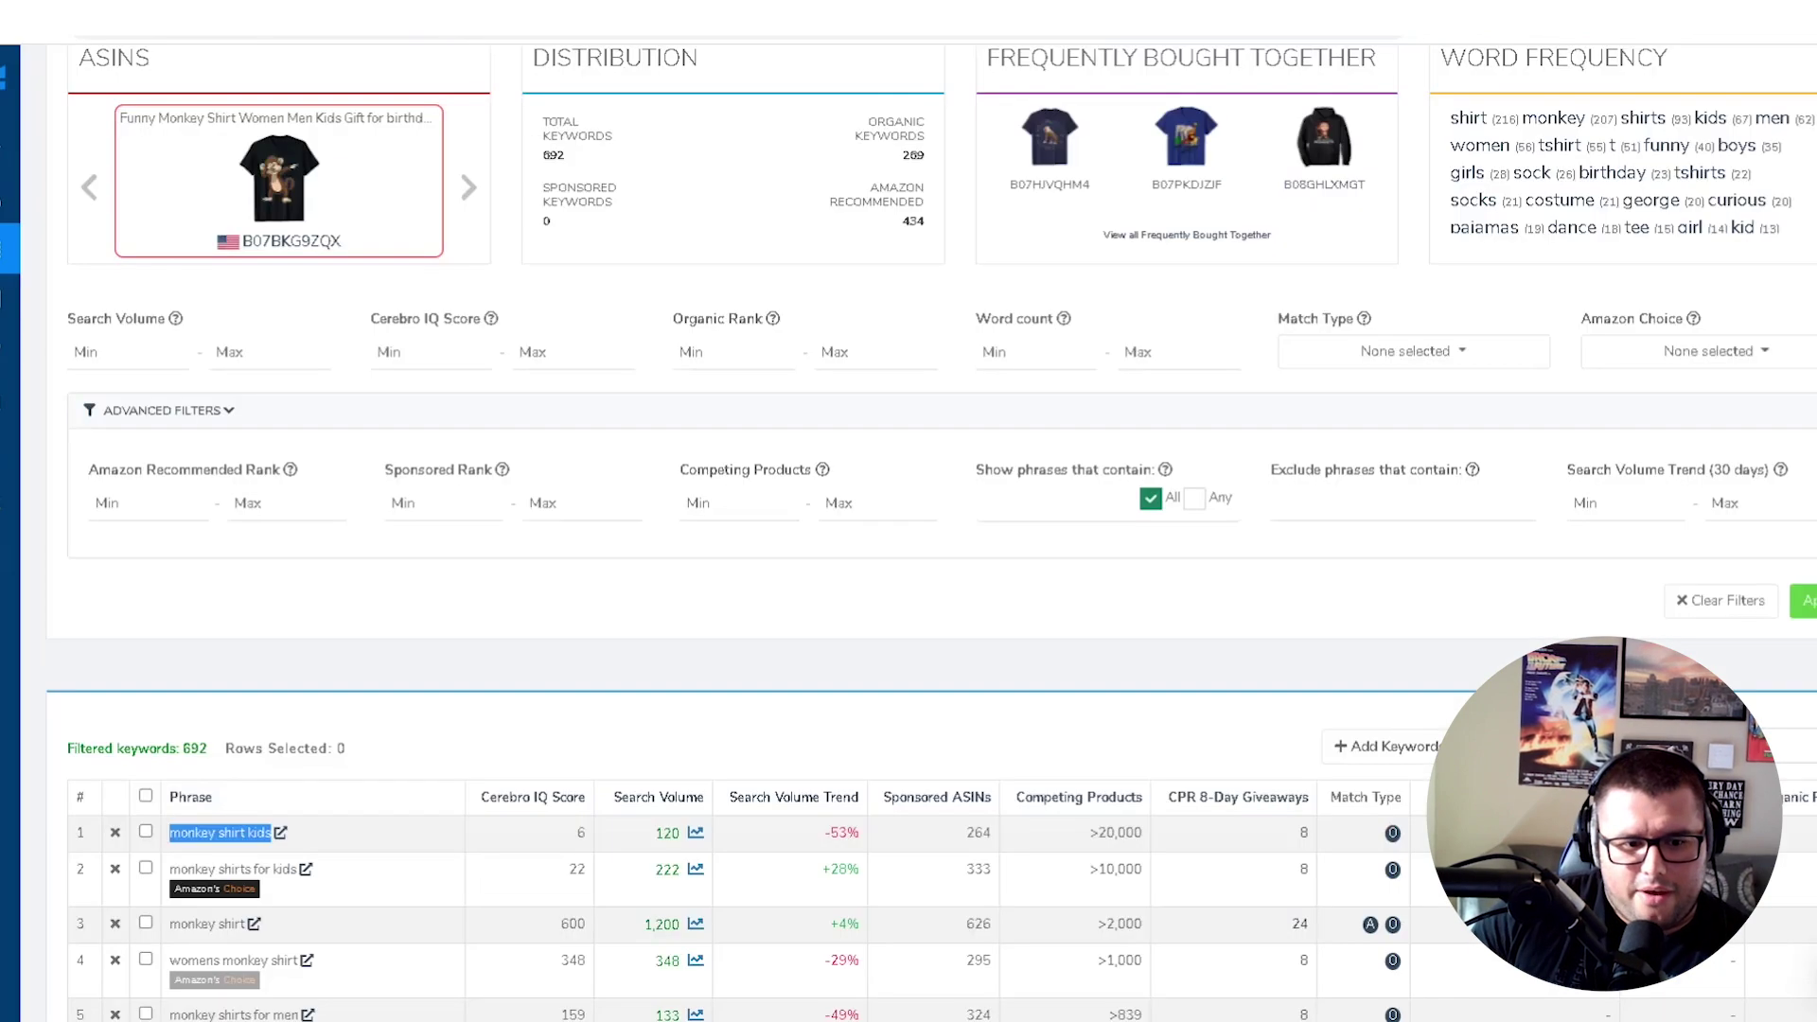
Copy 'monkey shirts for kids' and paste it into the keyword list
click(260, 861)
triple_click(261, 861)
key(ctrl+c)
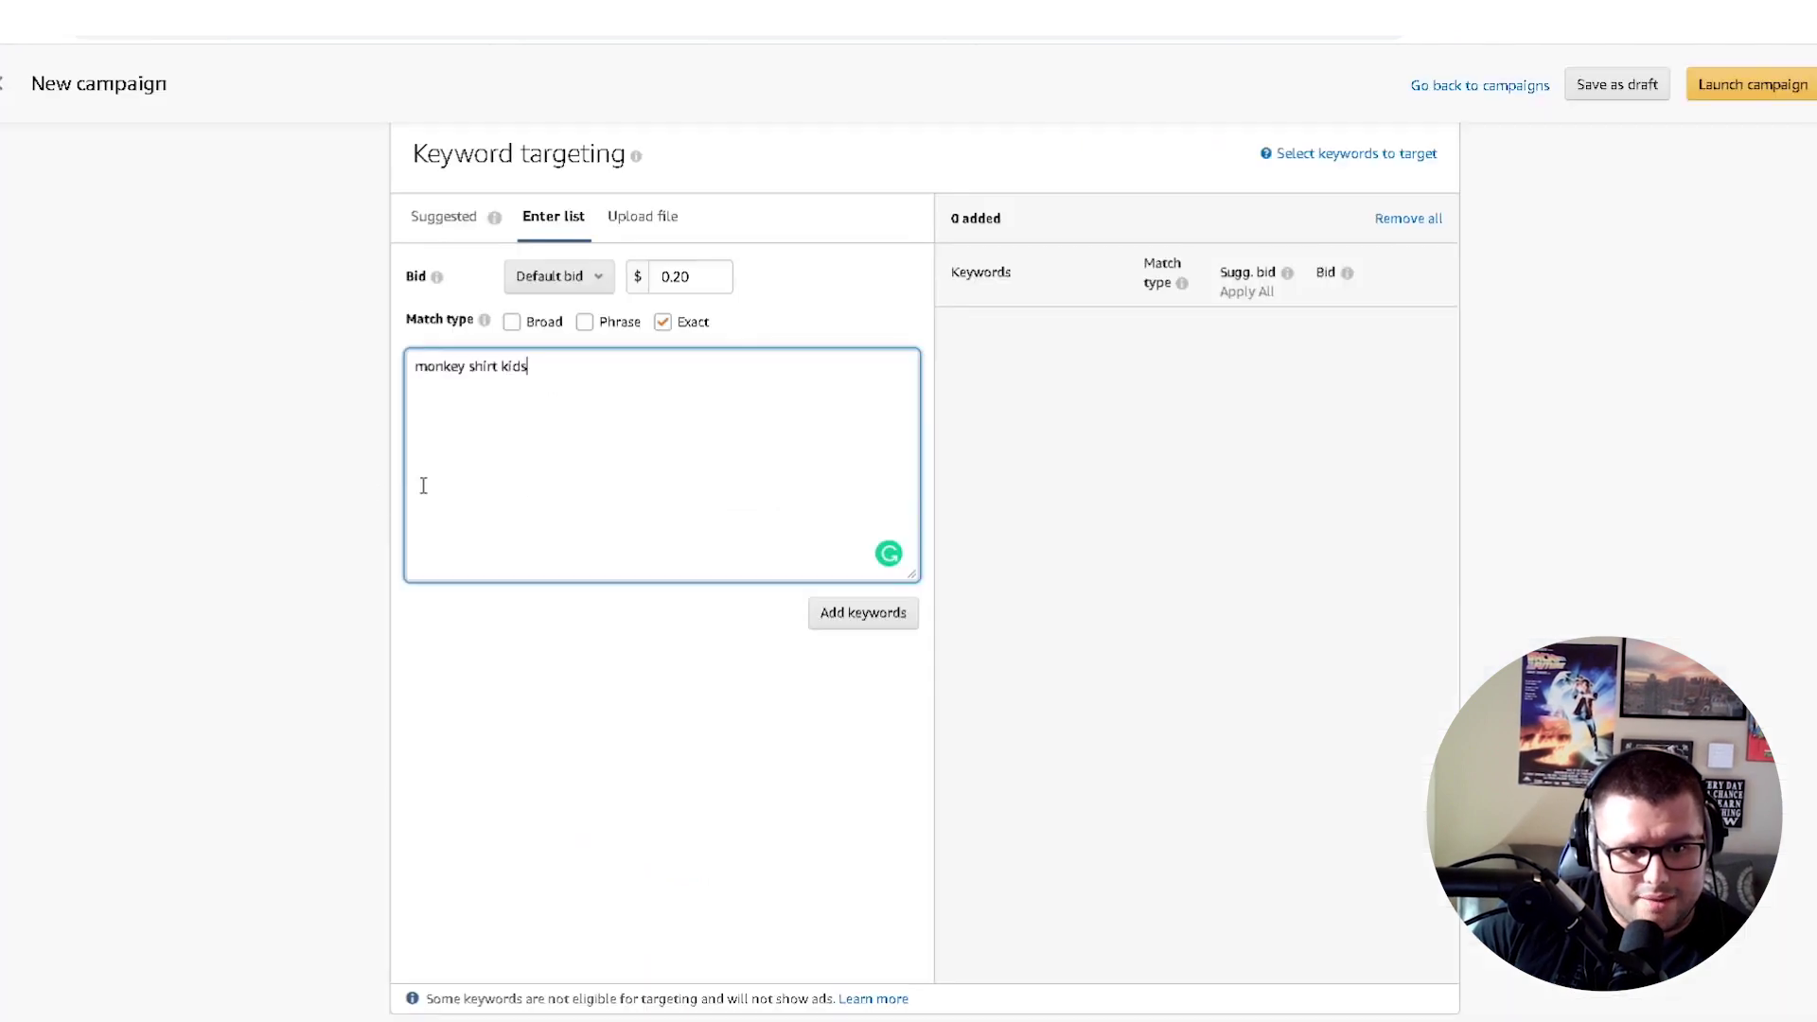
key(Return)
key(ctrl+v)
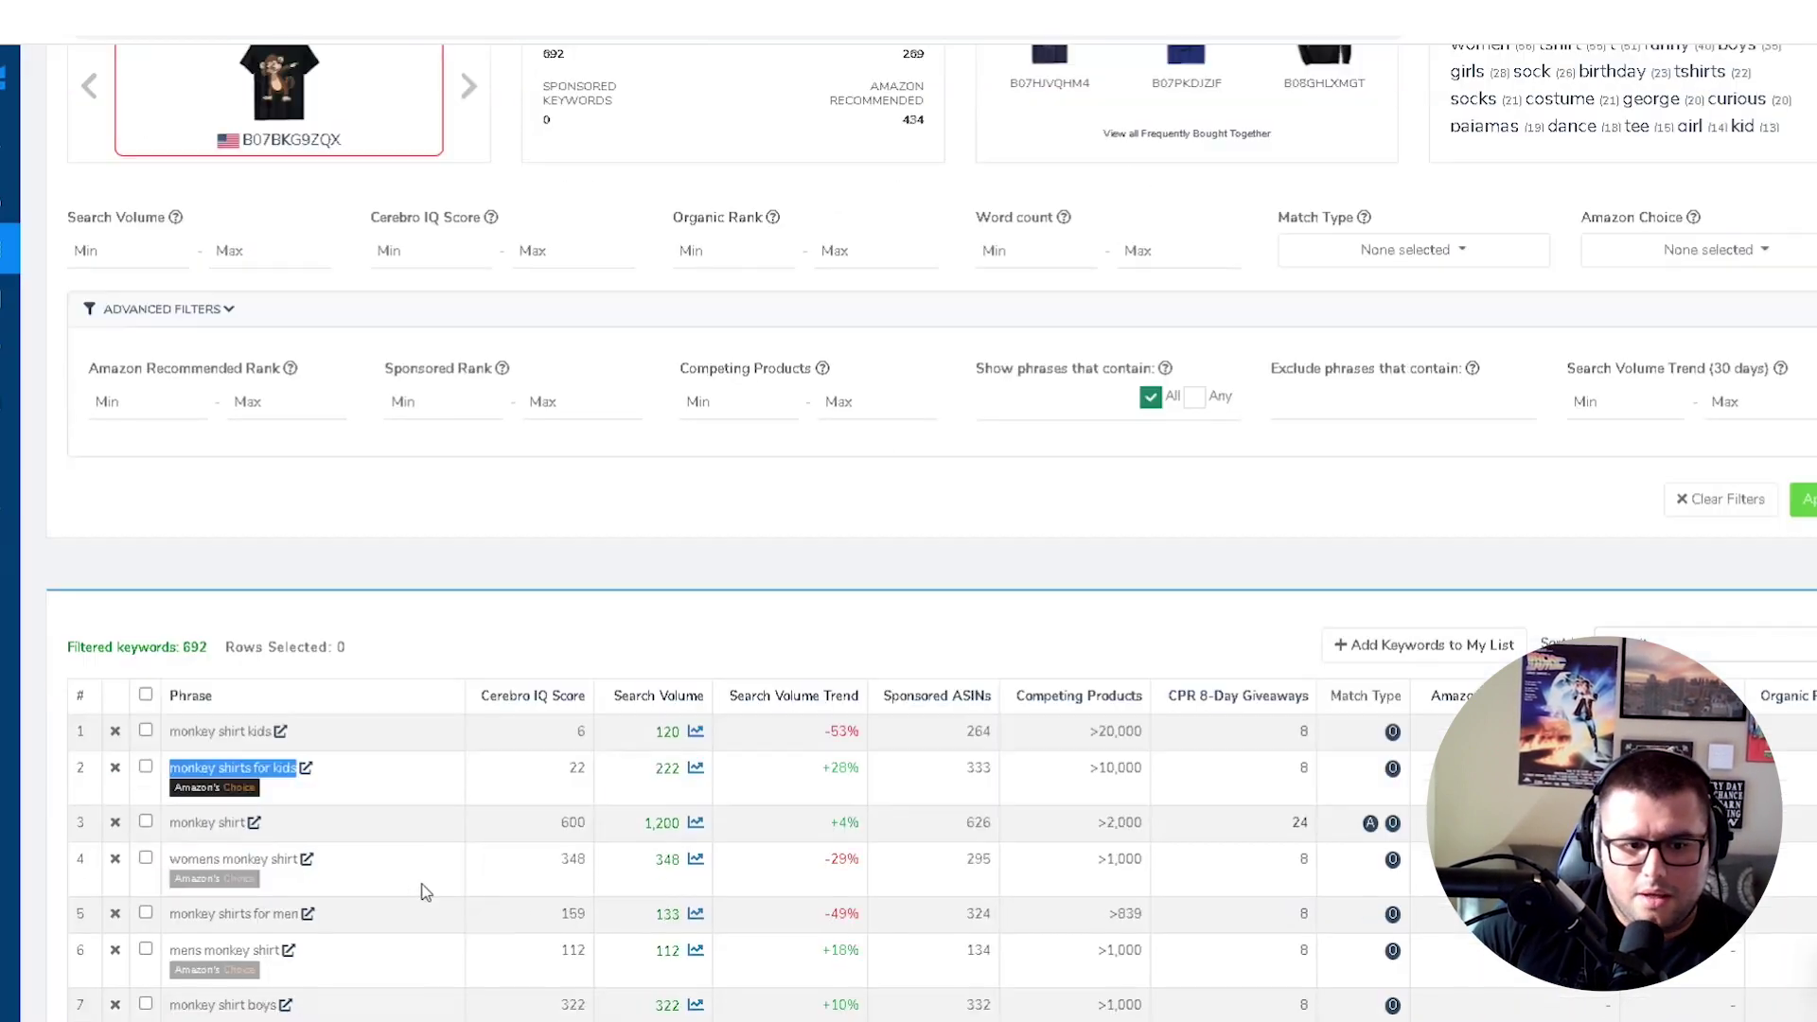
Copy 'monkey shirt' and paste it as the third keyword line
drag(169, 822, 245, 822)
key(ctrl+c)
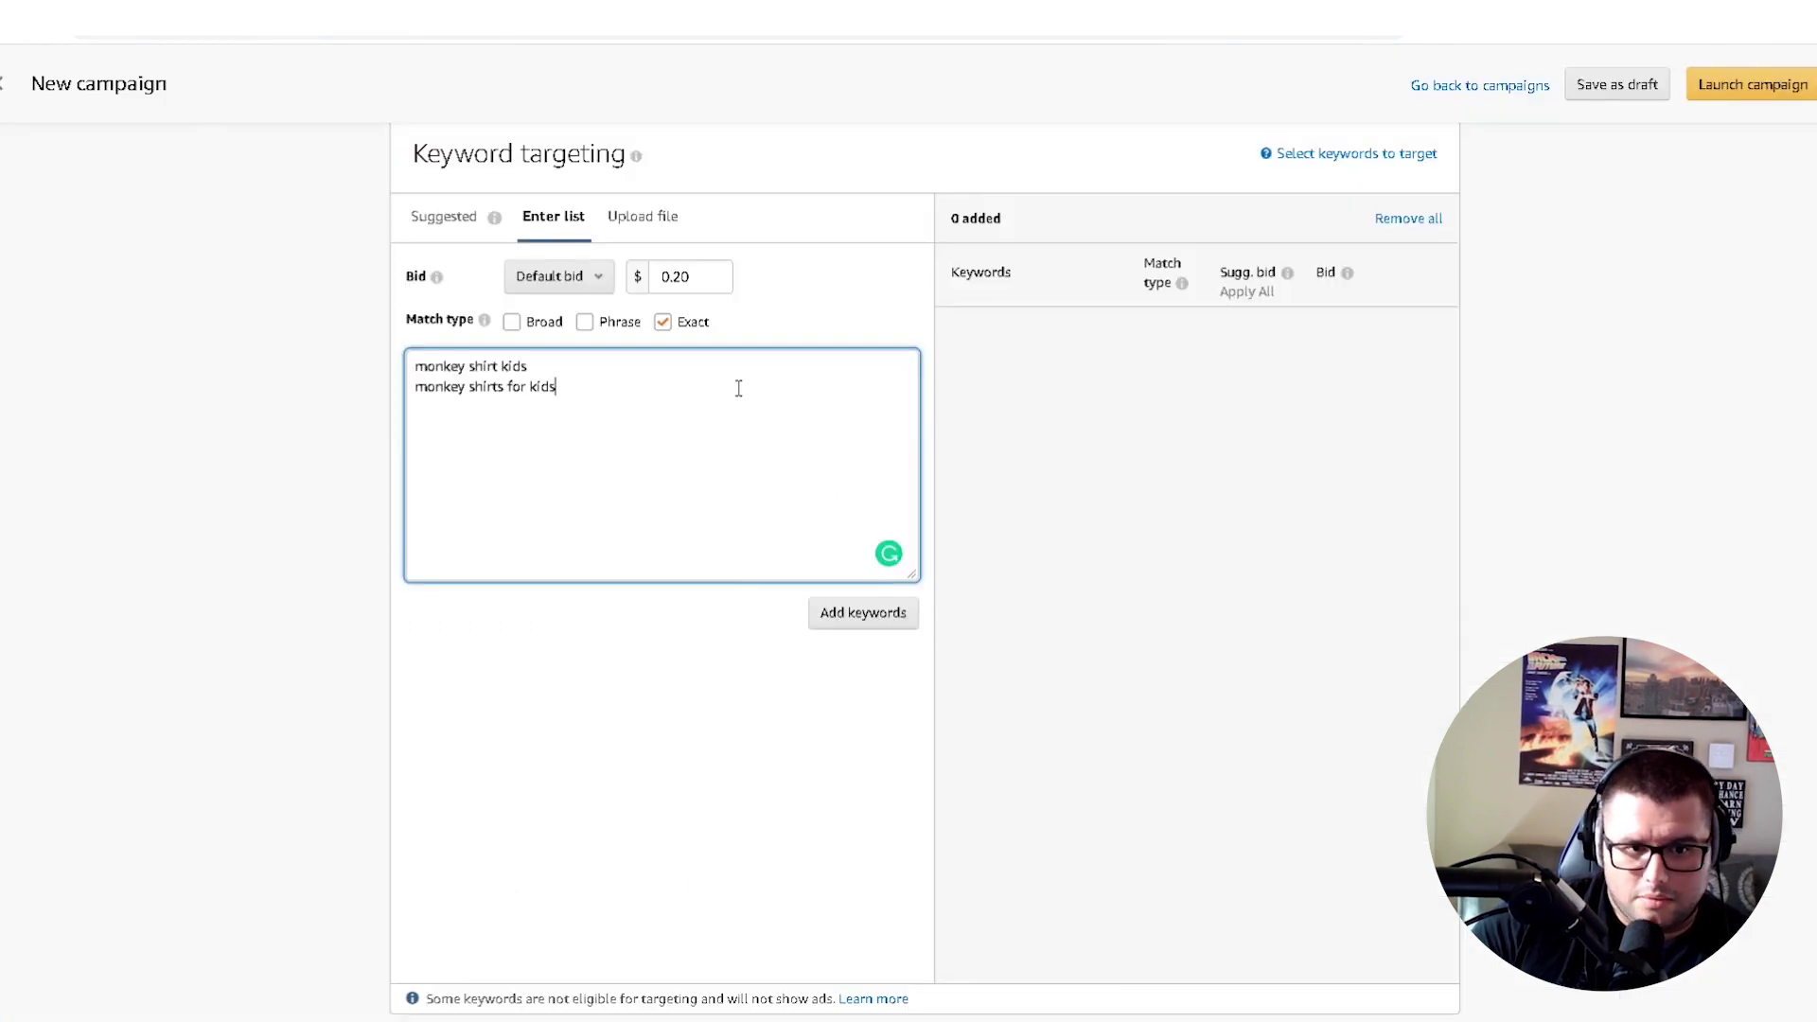
key(Return)
key(ctrl+v)
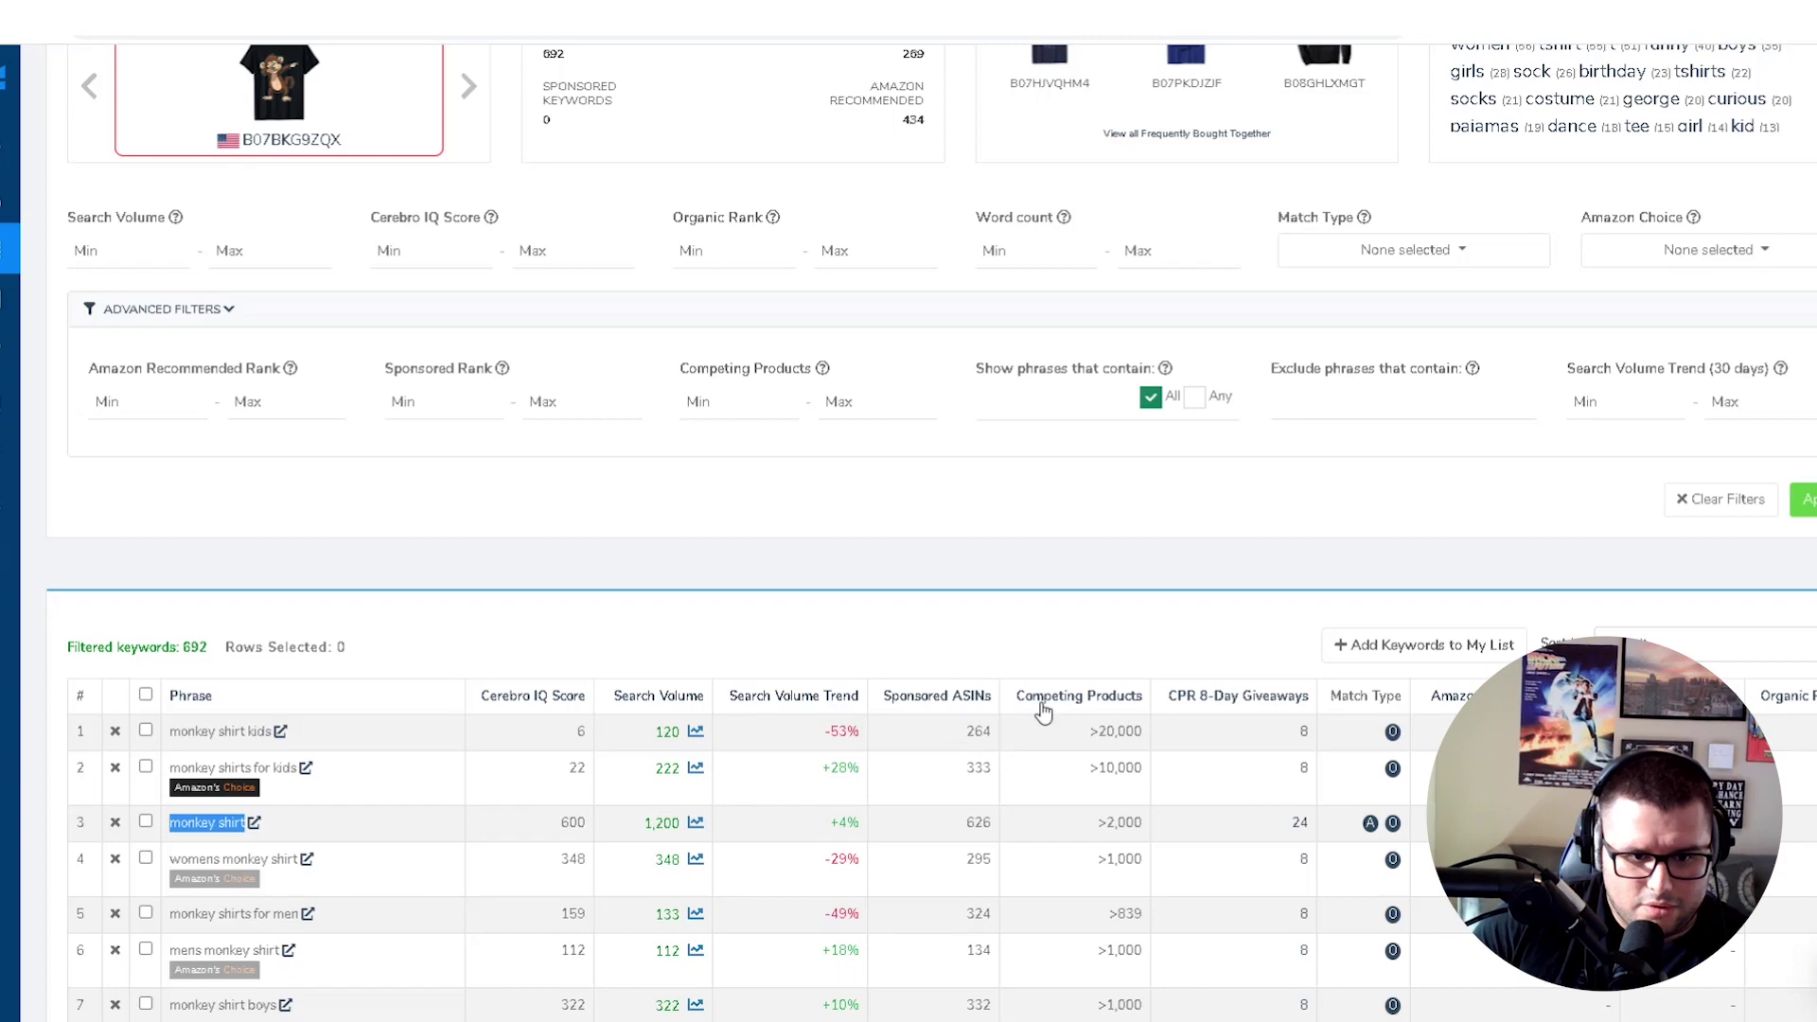
scroll(1043, 713, down, 1)
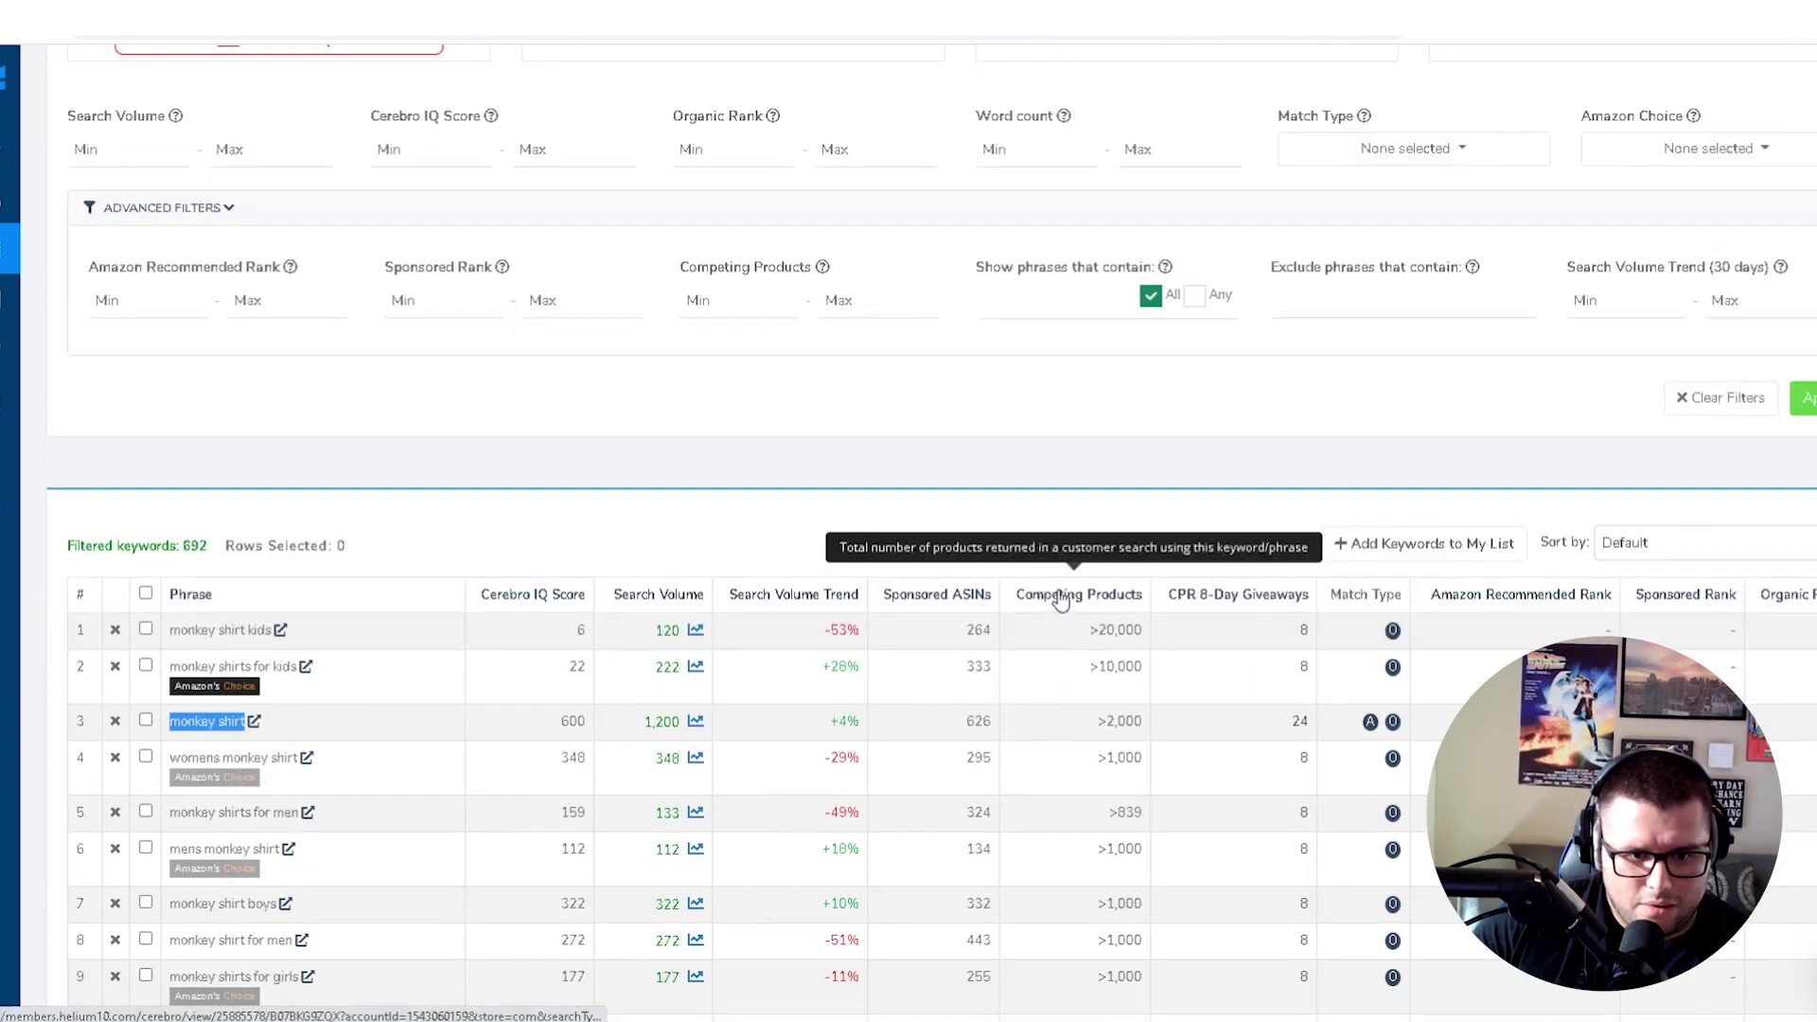
Add 'womens monkey shirt' as the fourth keyword line
triple_click(211, 754)
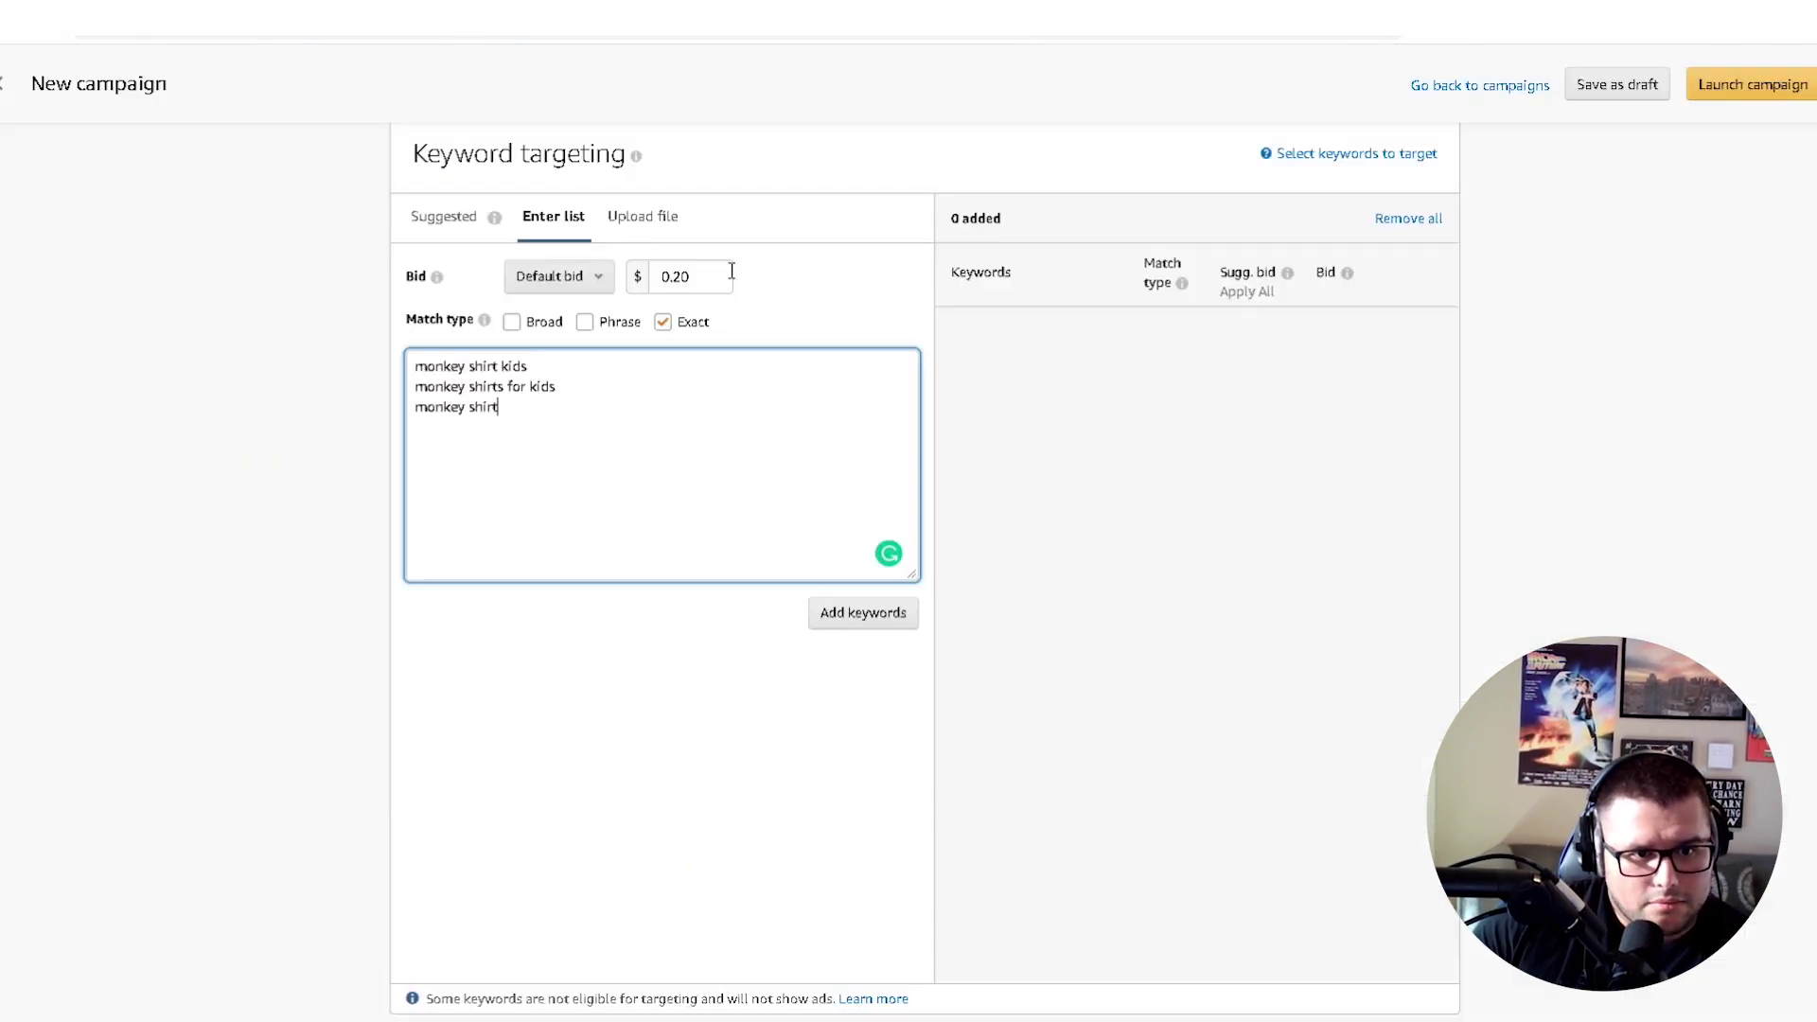
text(womens monkey shirt)
key(ctrl+Tab)
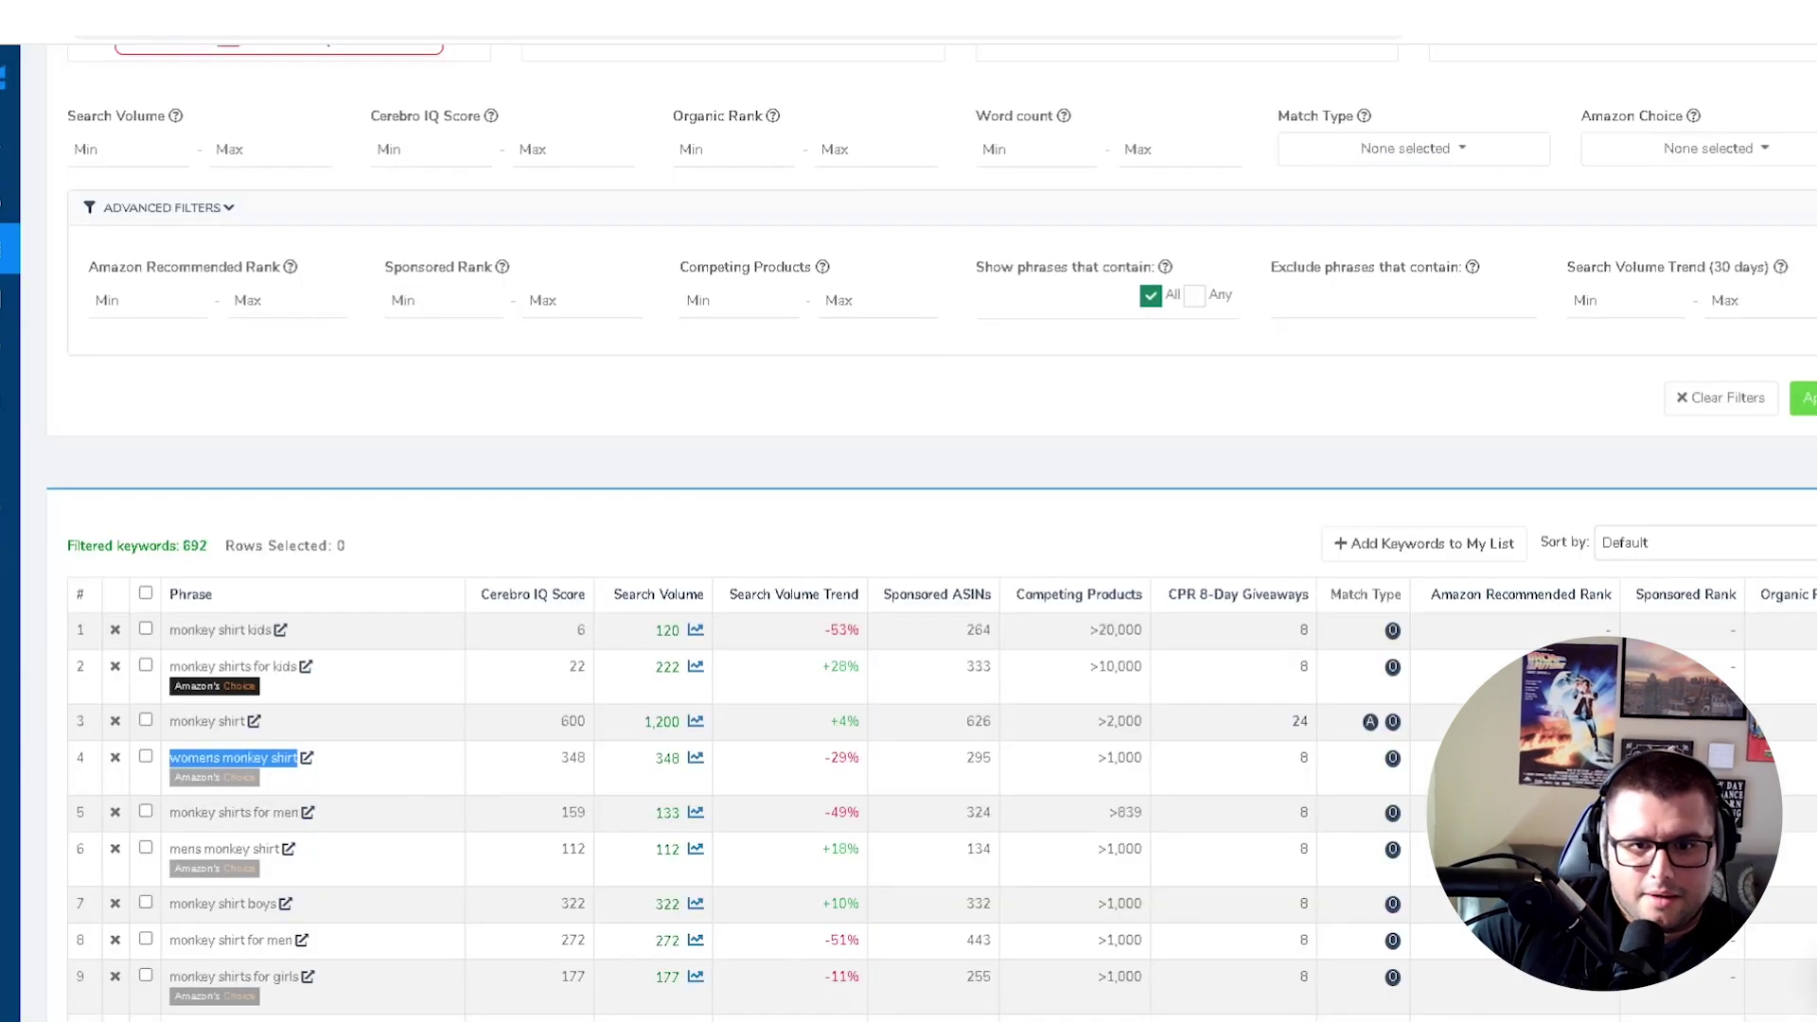
Paste 'monkey shirts for men' as the fifth line and dismiss the eligibility suggestions
triple_click(193, 812)
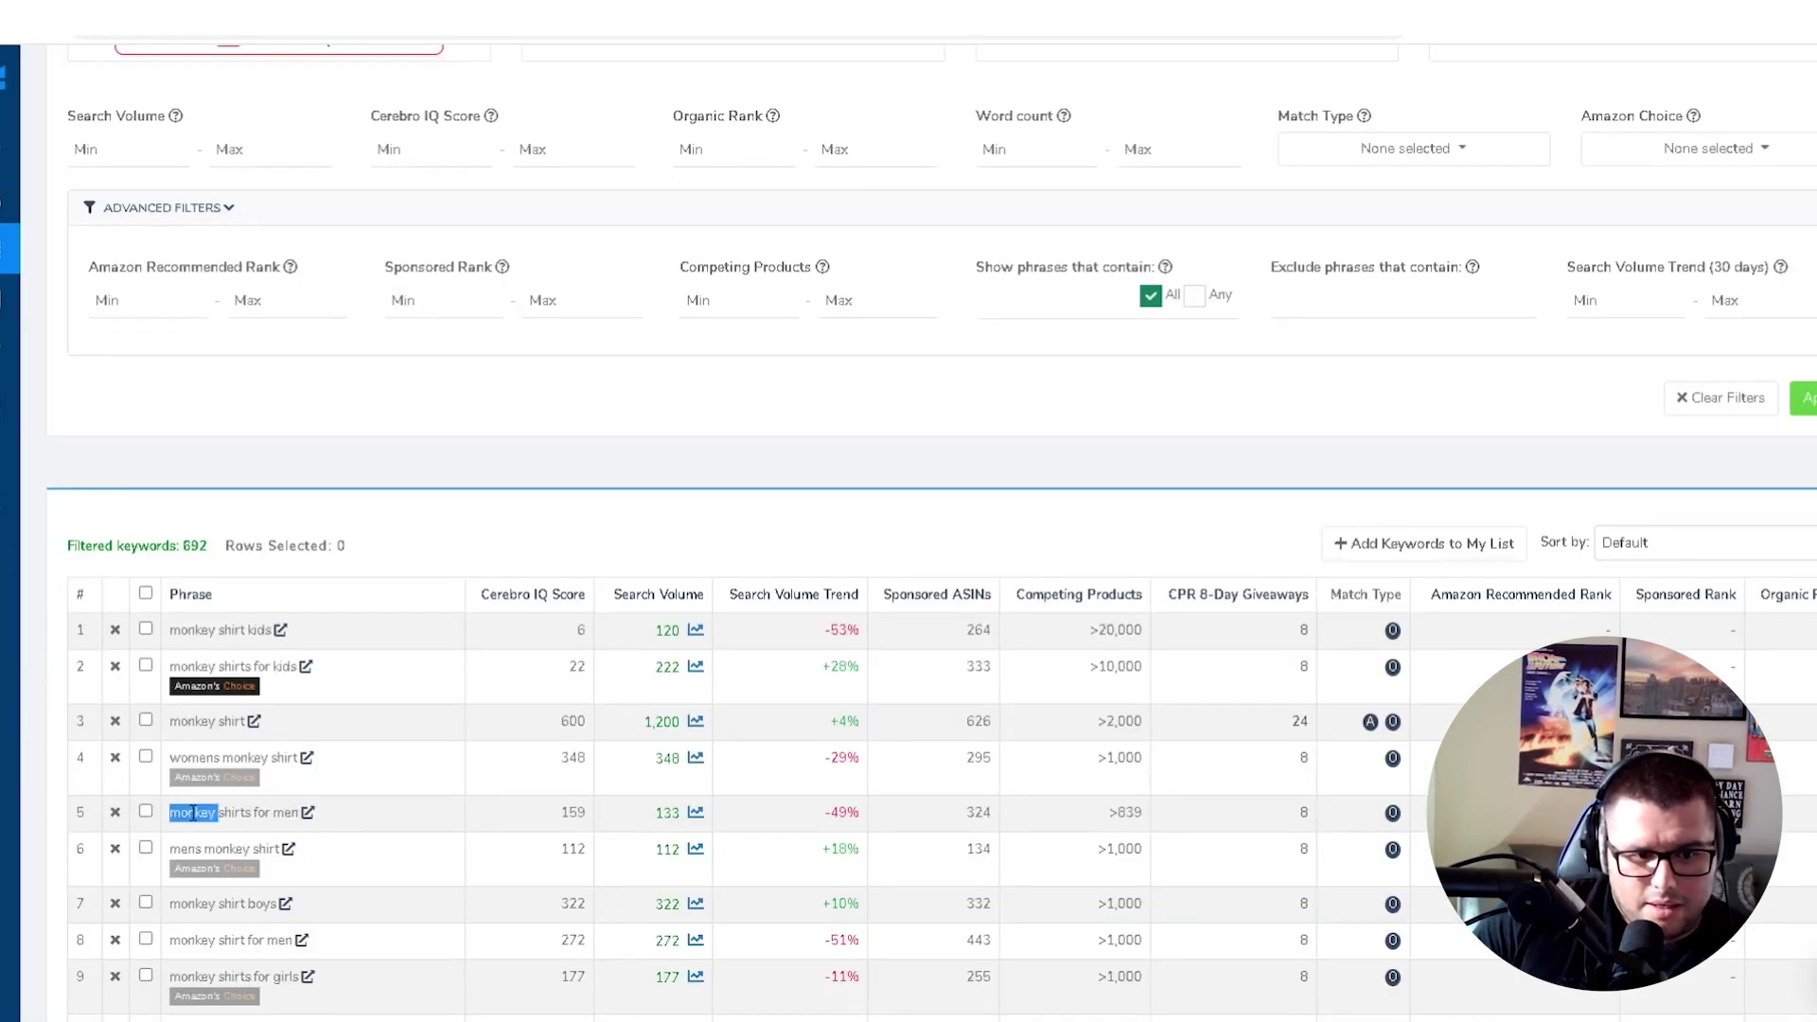
key(ctrl+c)
key(ctrl+Tab)
key(Return)
key(ctrl+v)
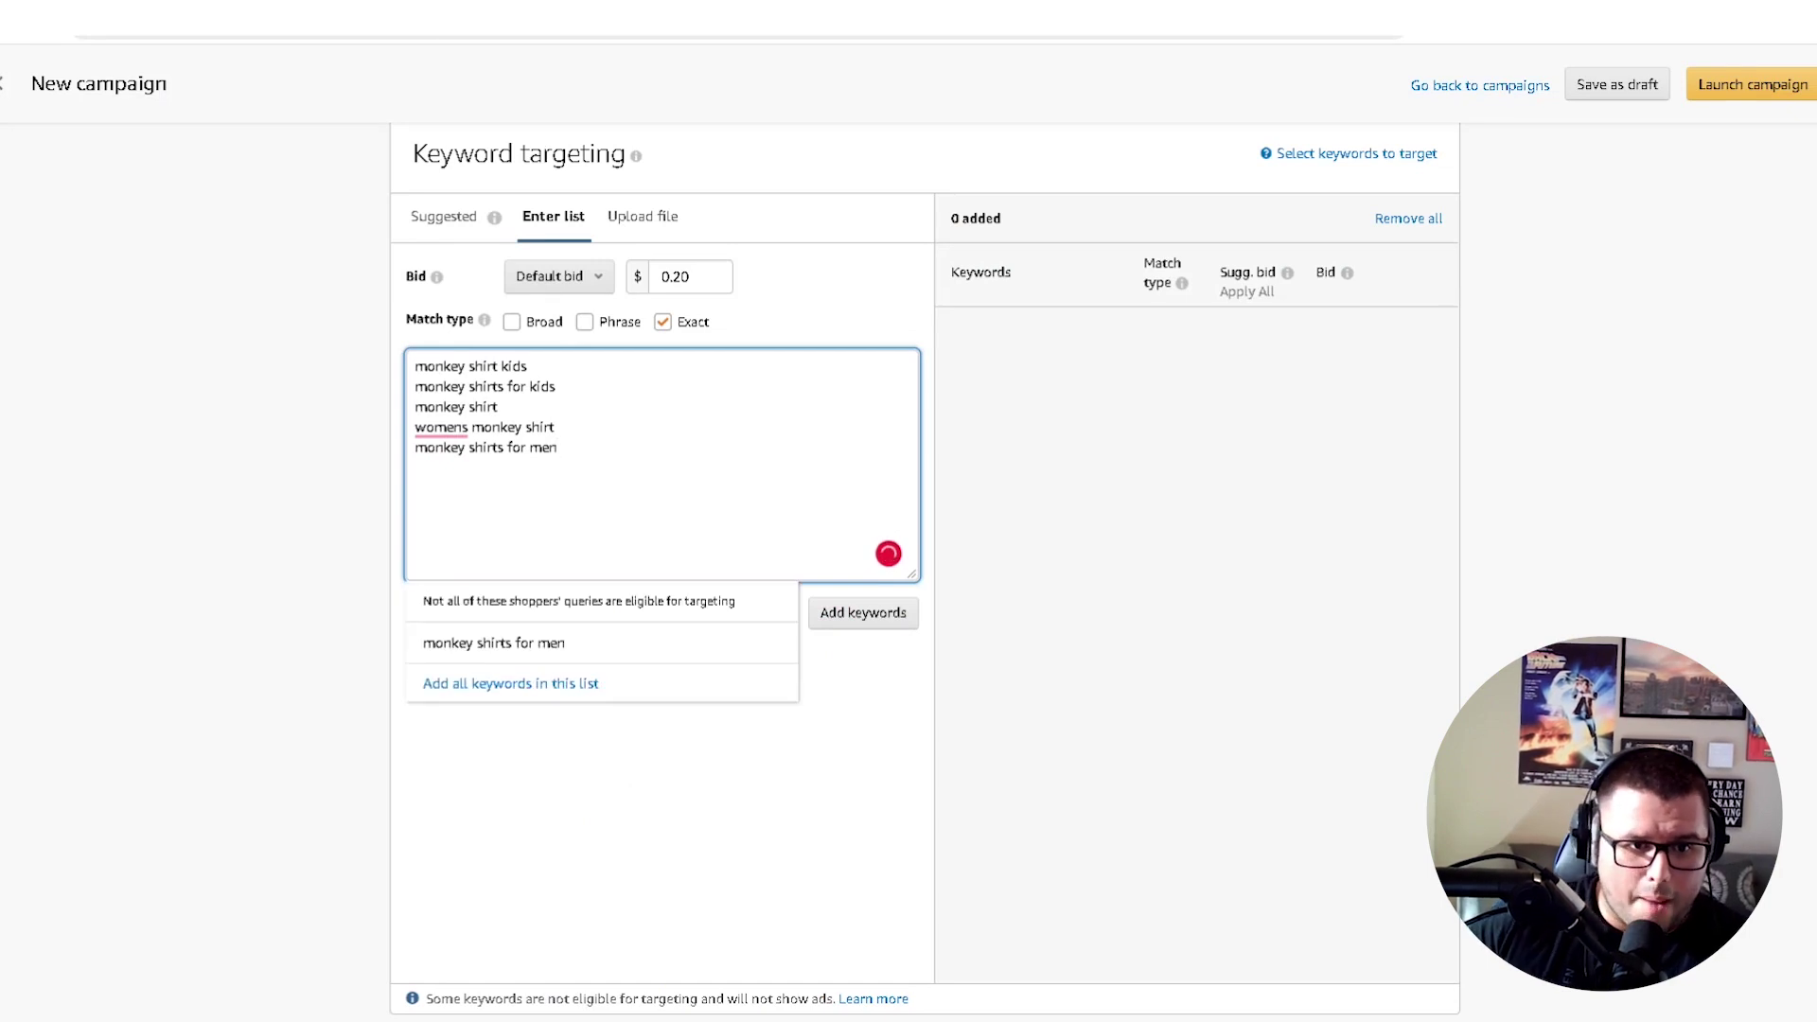
click(221, 346)
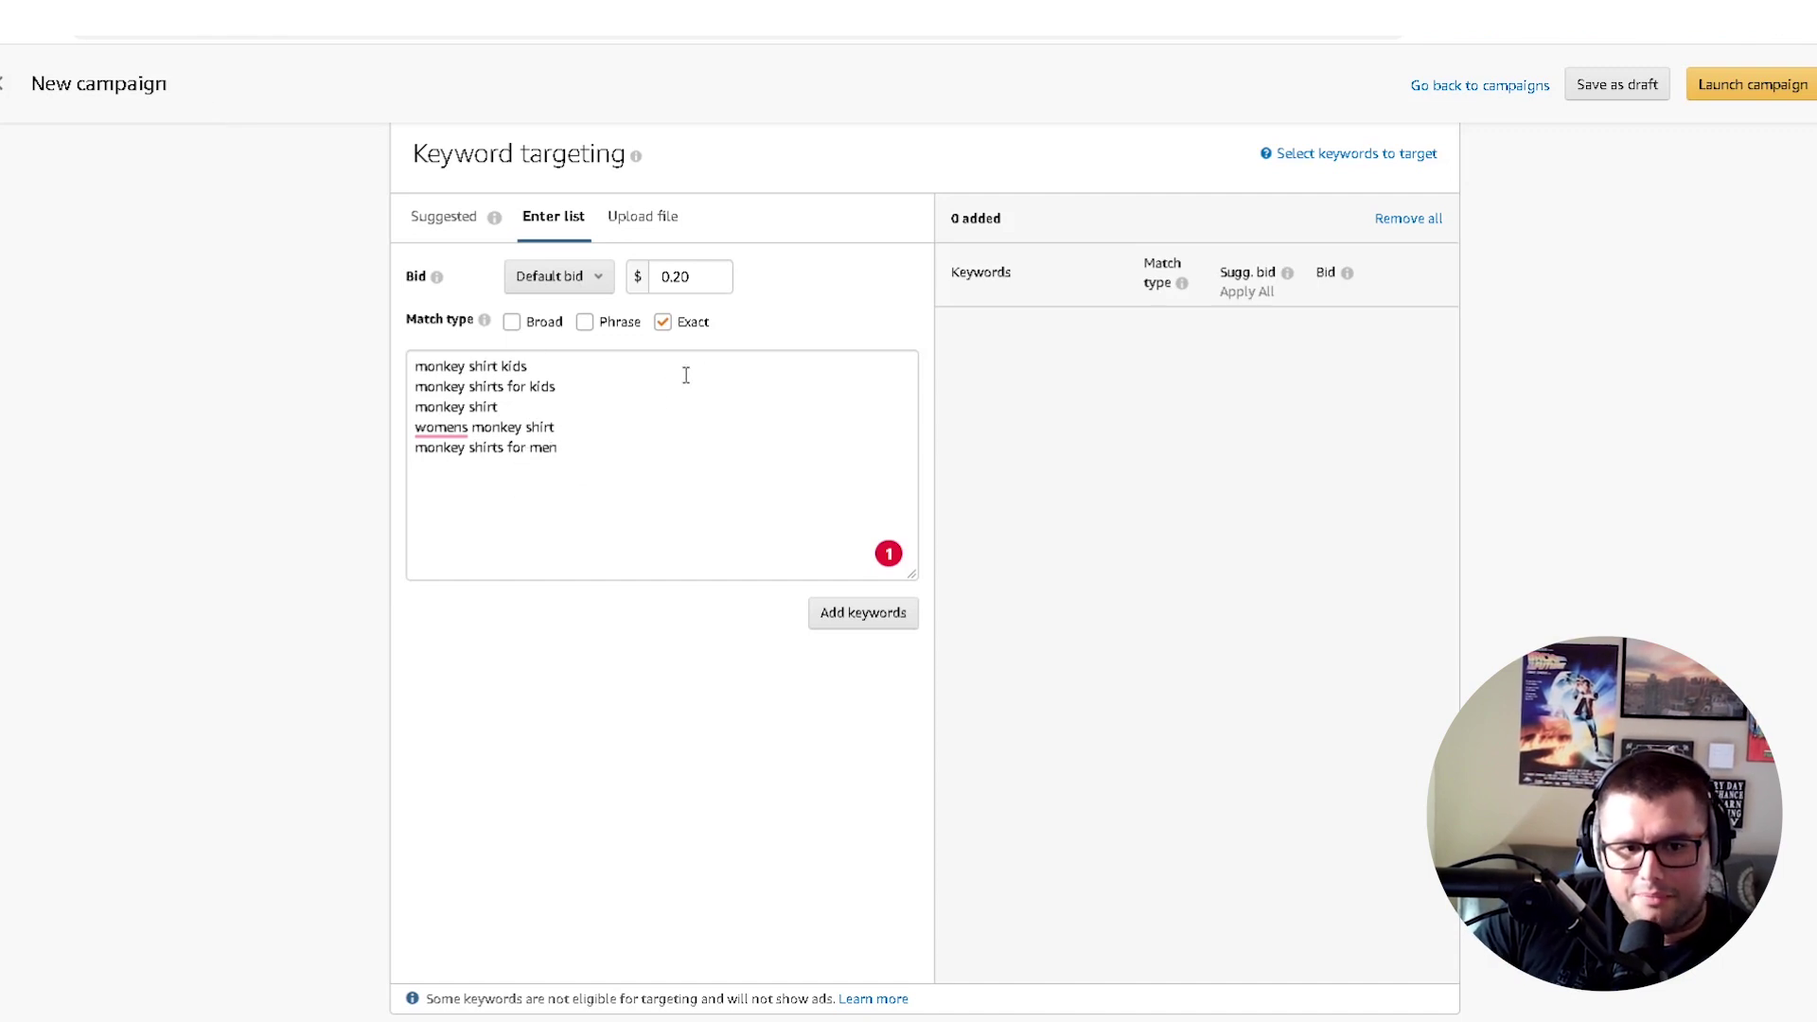
Add the five listed phrases as exact-match keywords at $0.20 and check their suggested bids
click(855, 617)
scroll(1305, 644, down, 4)
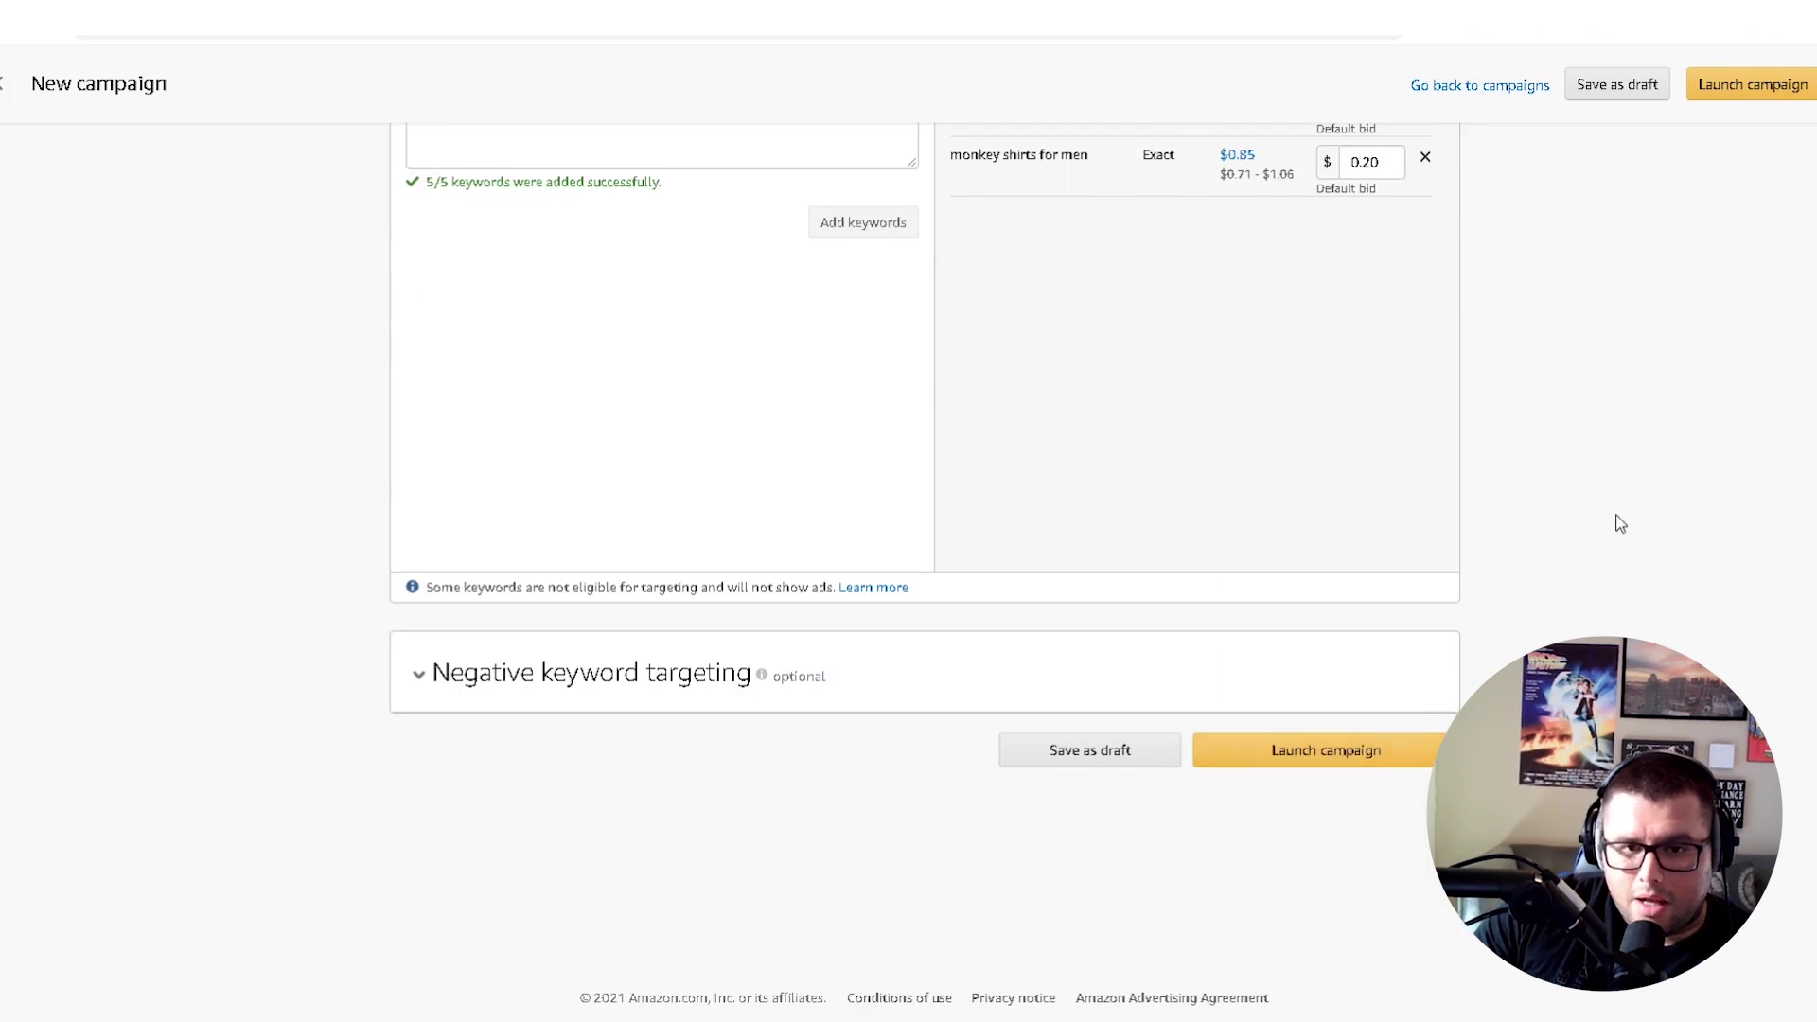
scroll(1523, 608, up, 1)
scroll(1523, 608, up, 4)
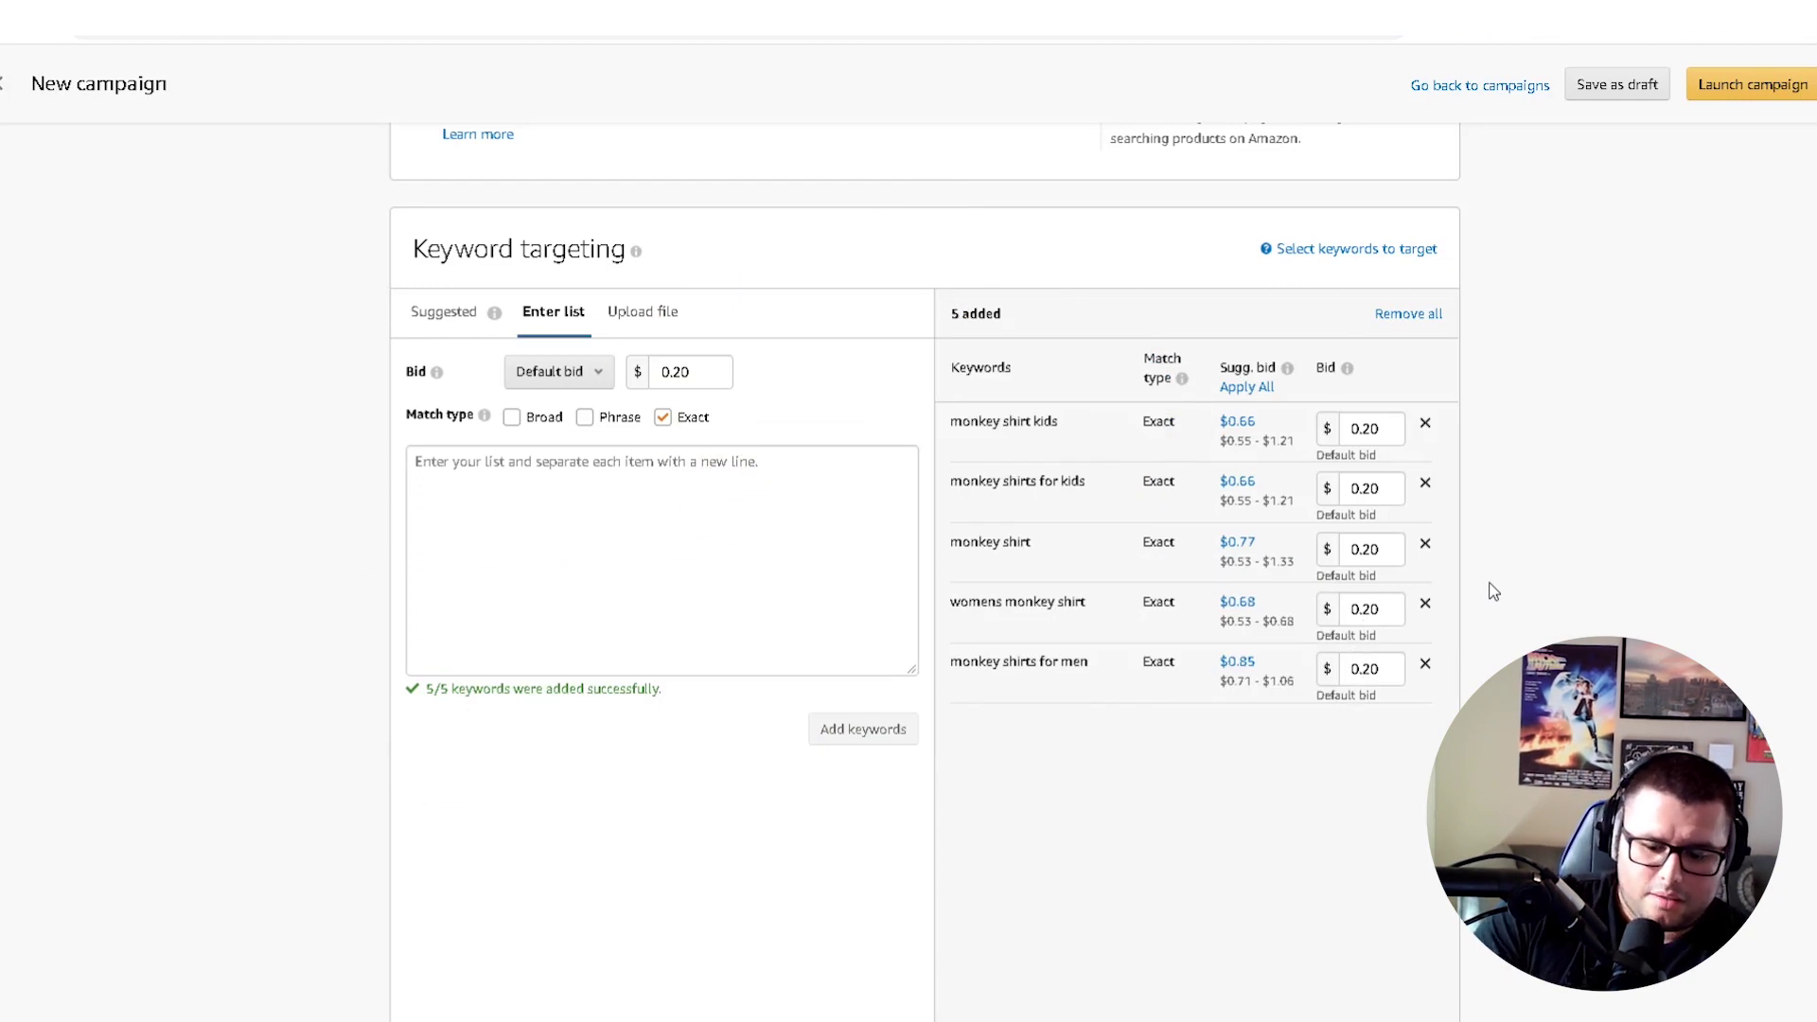
Browse further down the Cerebro results, selecting 'monkey dad shirt' and 'monkey business socks'
click(1249, 18)
scroll(381, 866, down, 5)
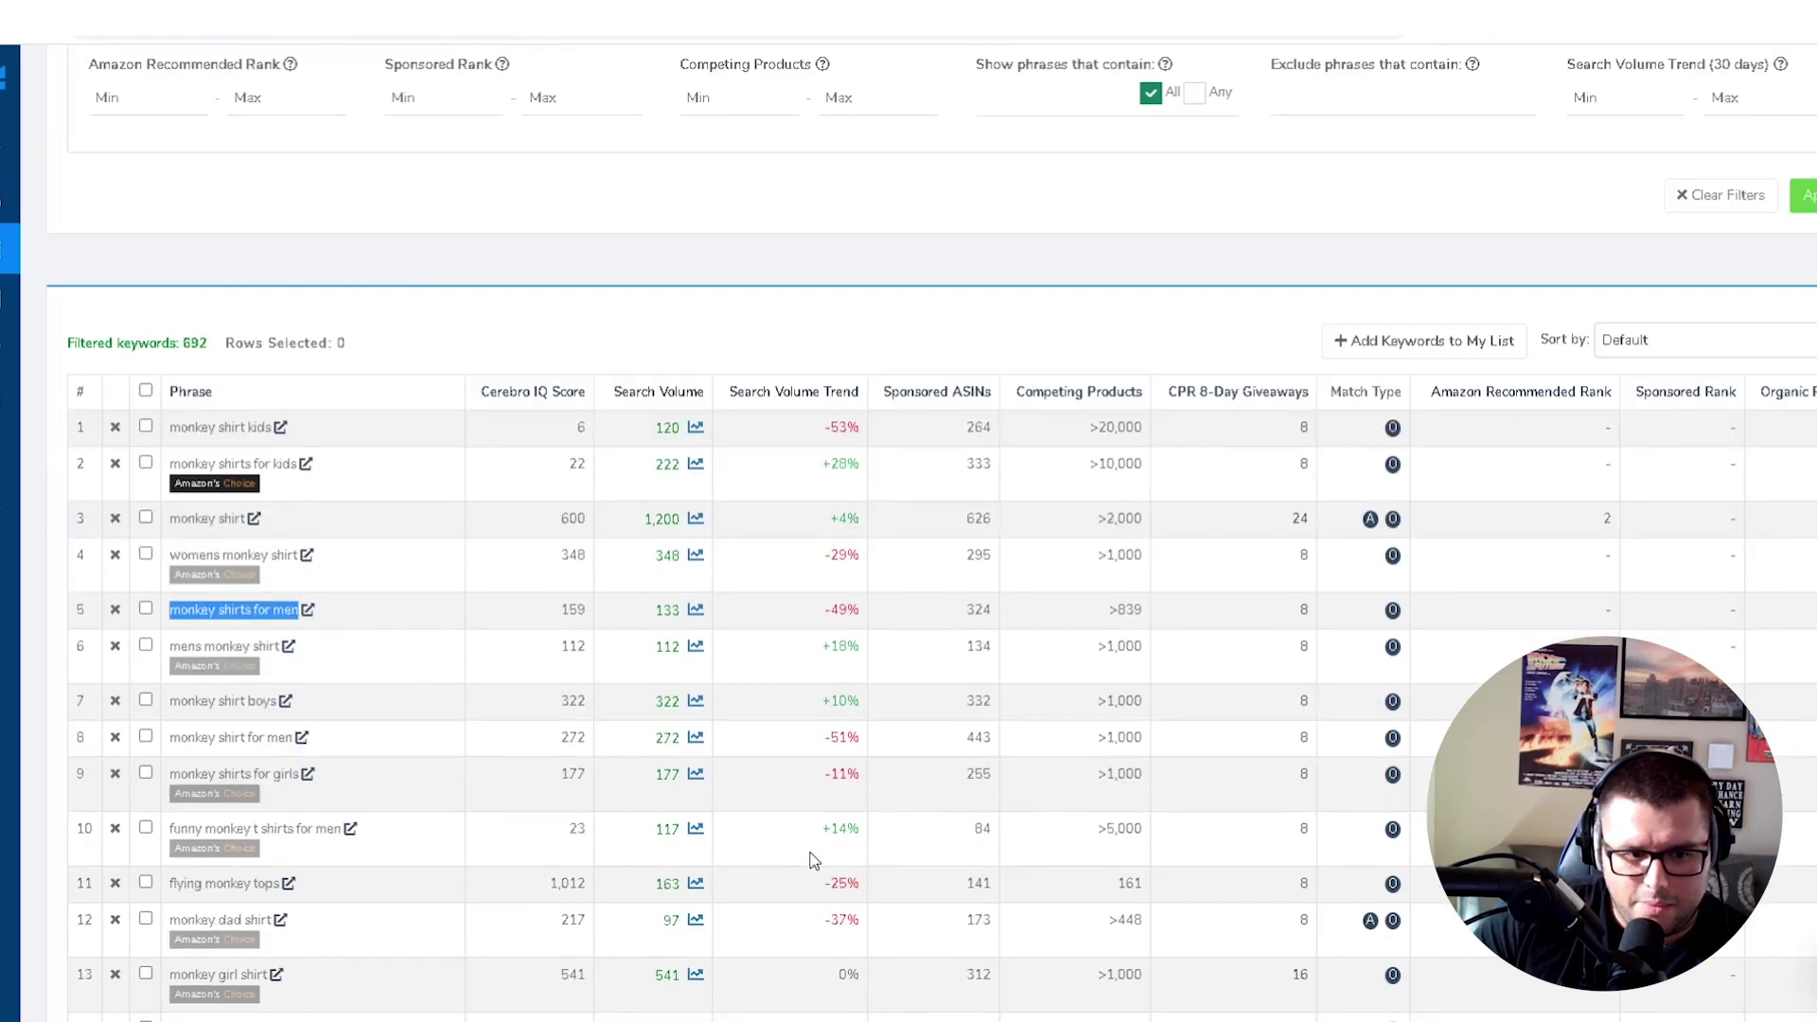
drag(169, 717, 274, 719)
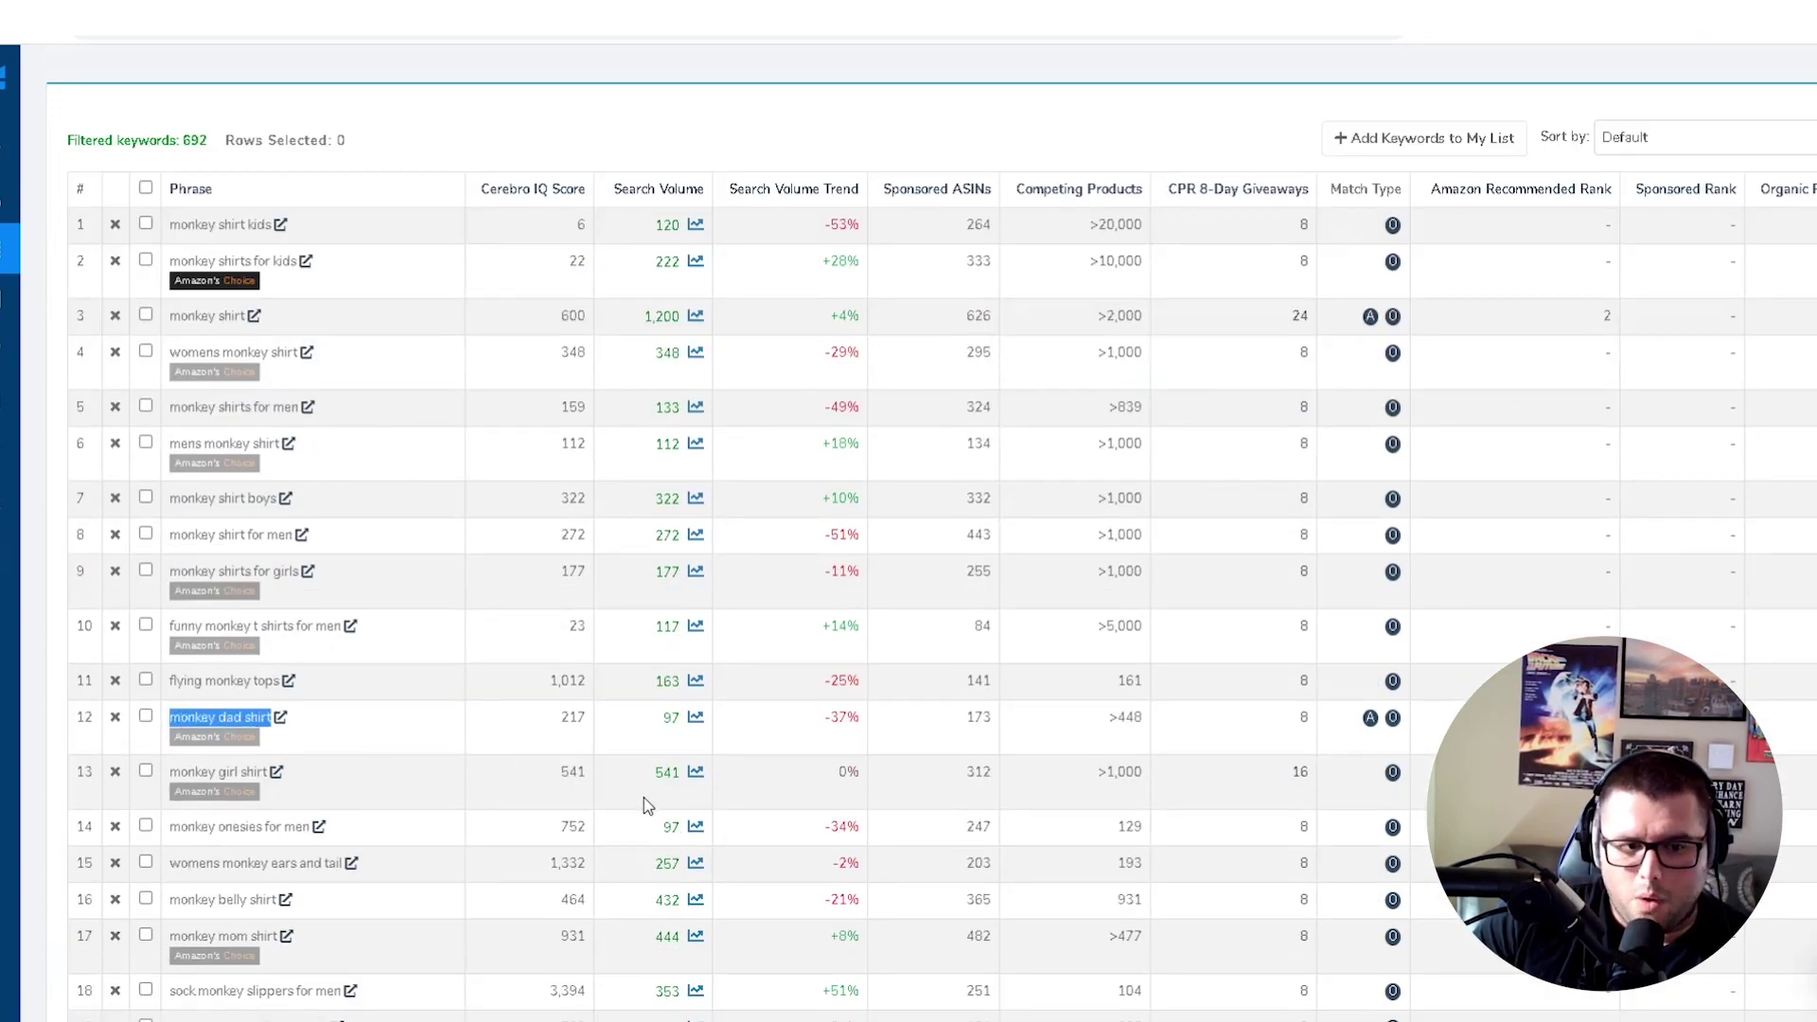
scroll(416, 806, down, 3)
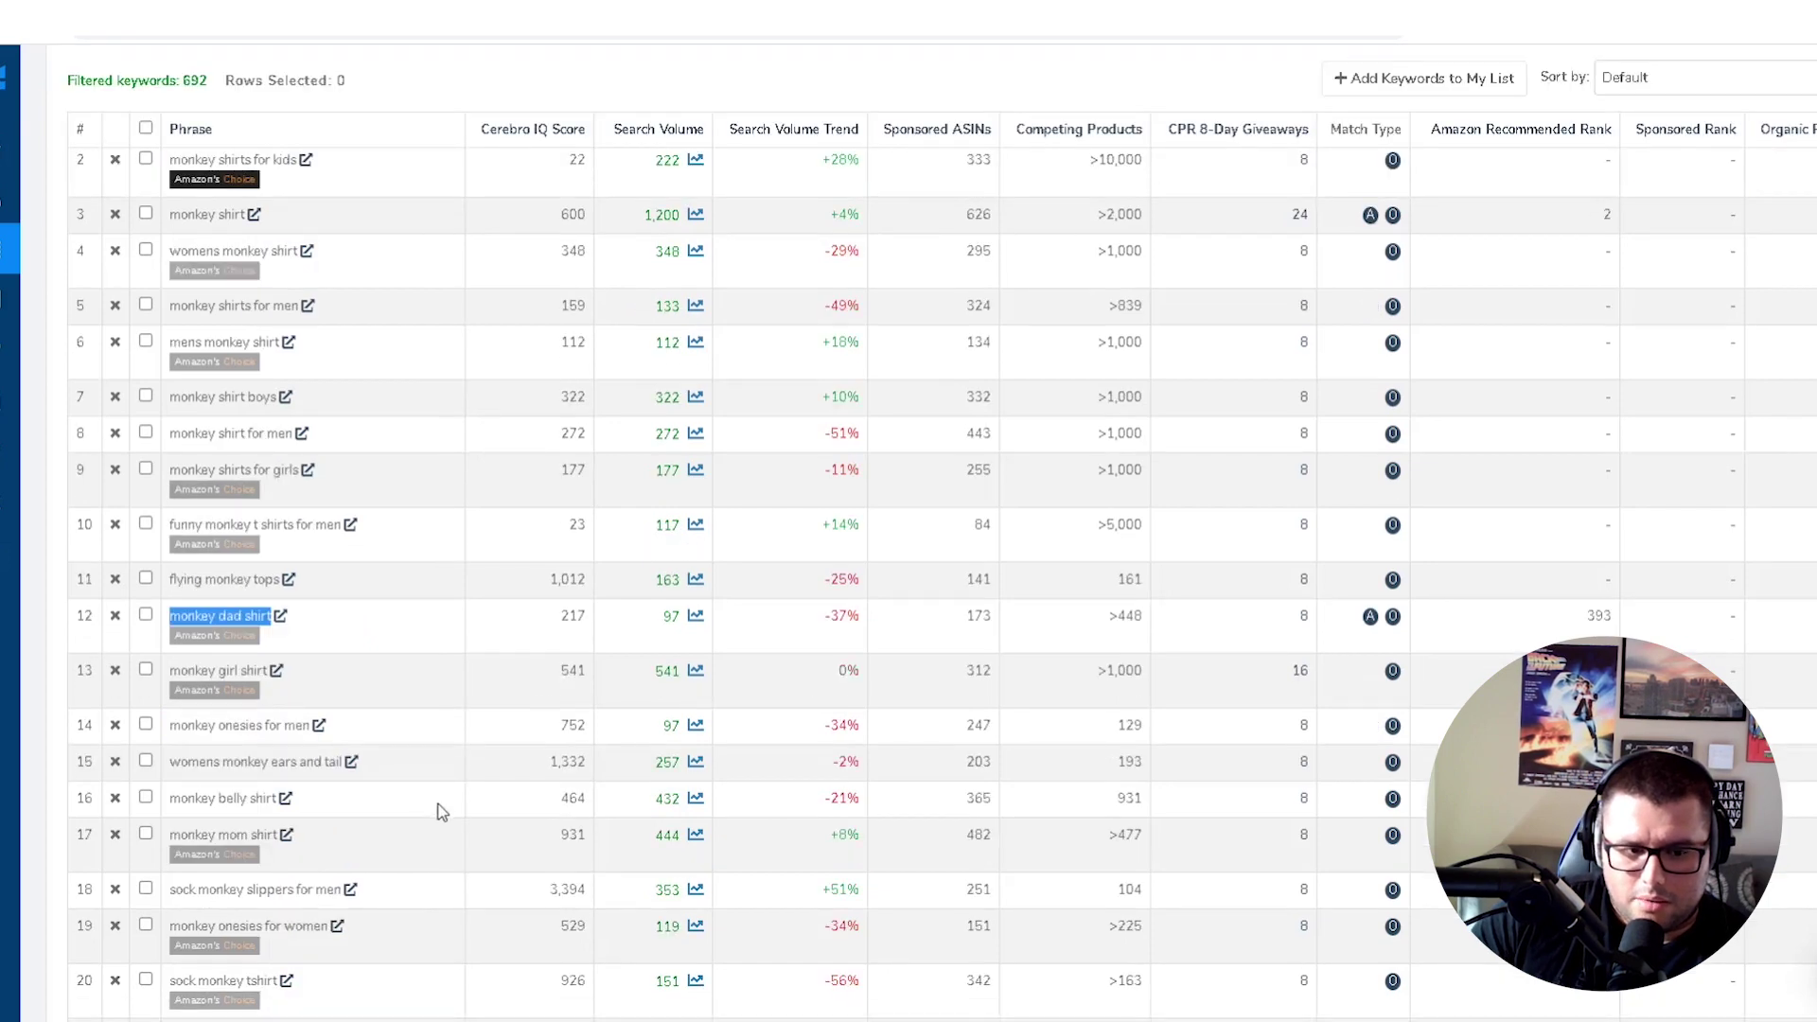
scroll(452, 812, down, 5)
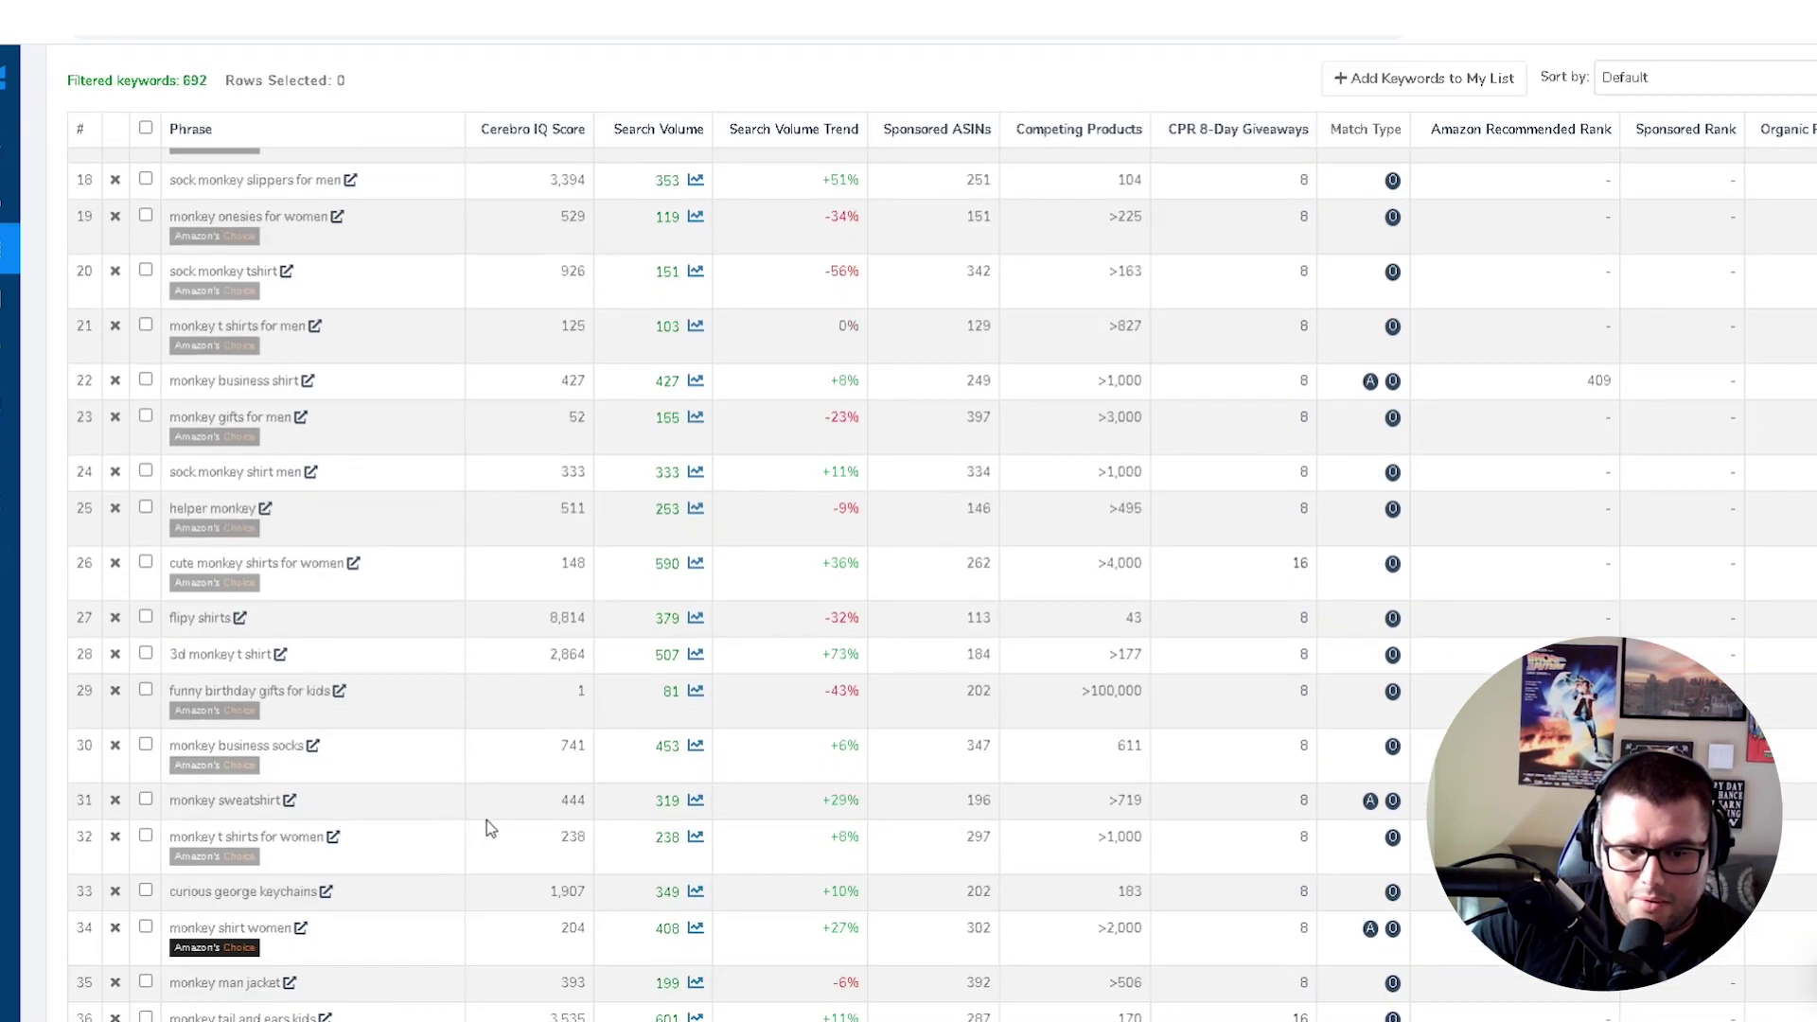
drag(170, 748, 357, 763)
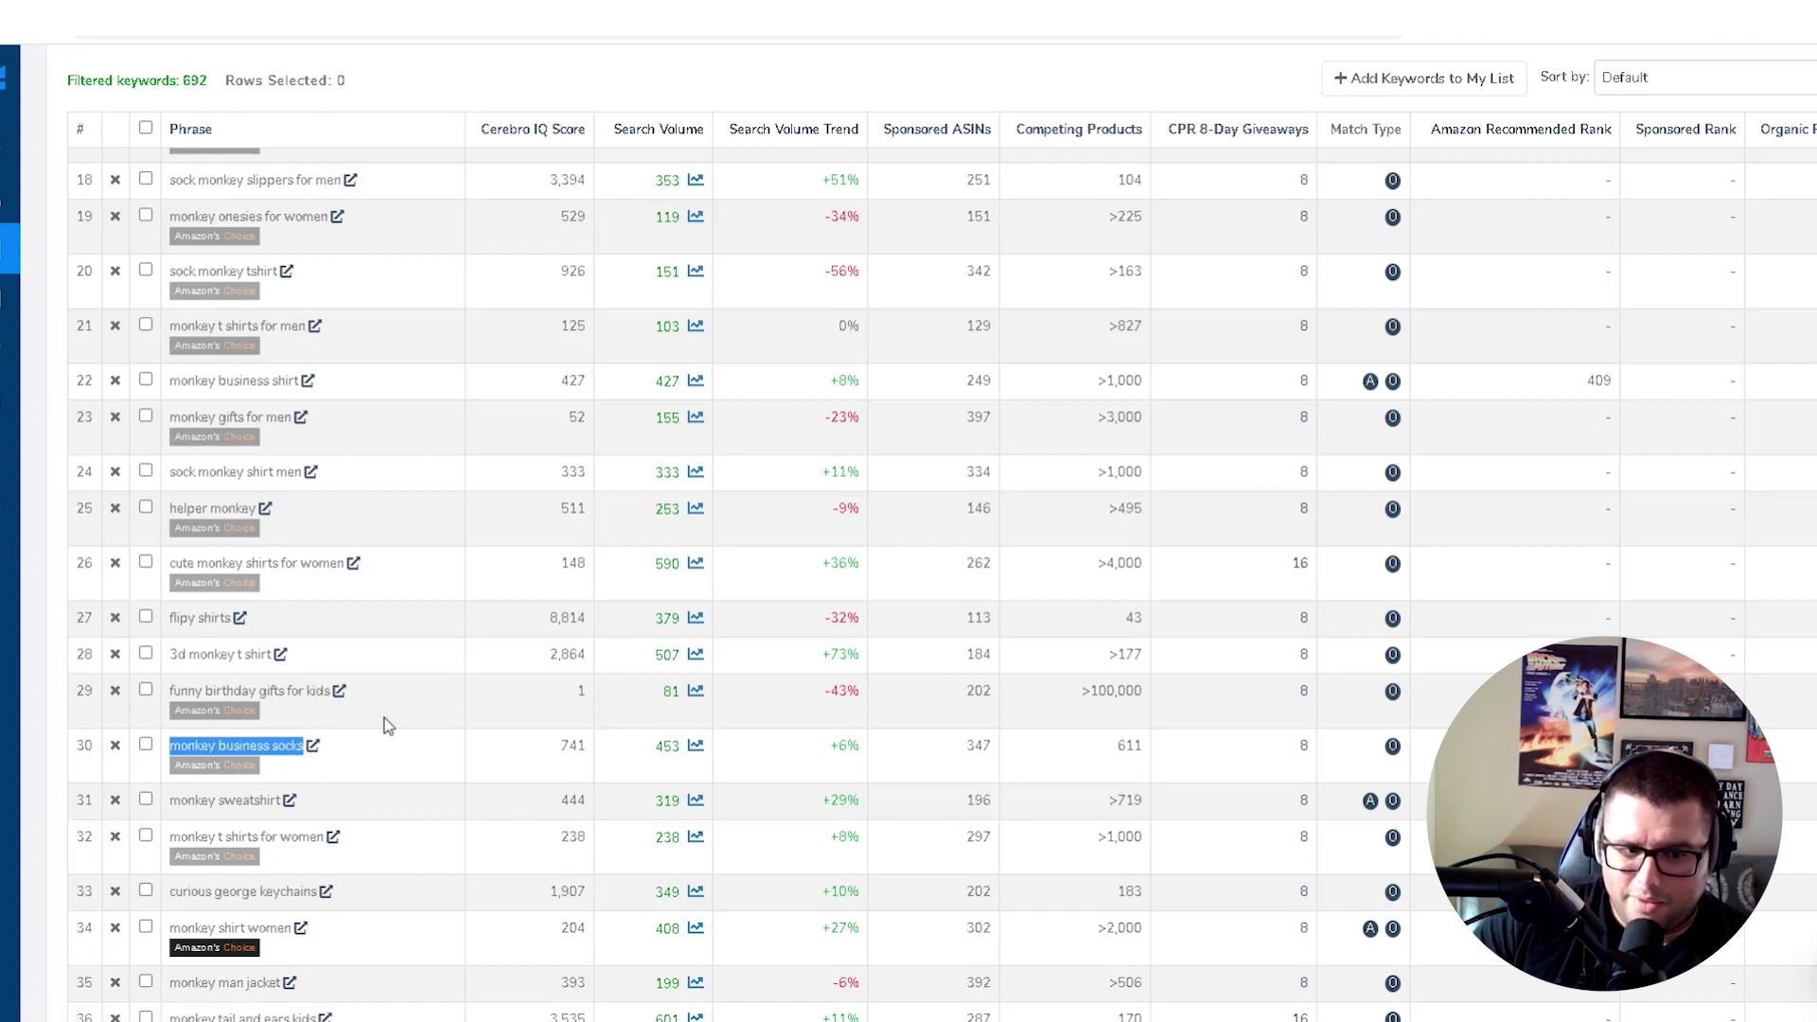
scroll(301, 911, down, 1)
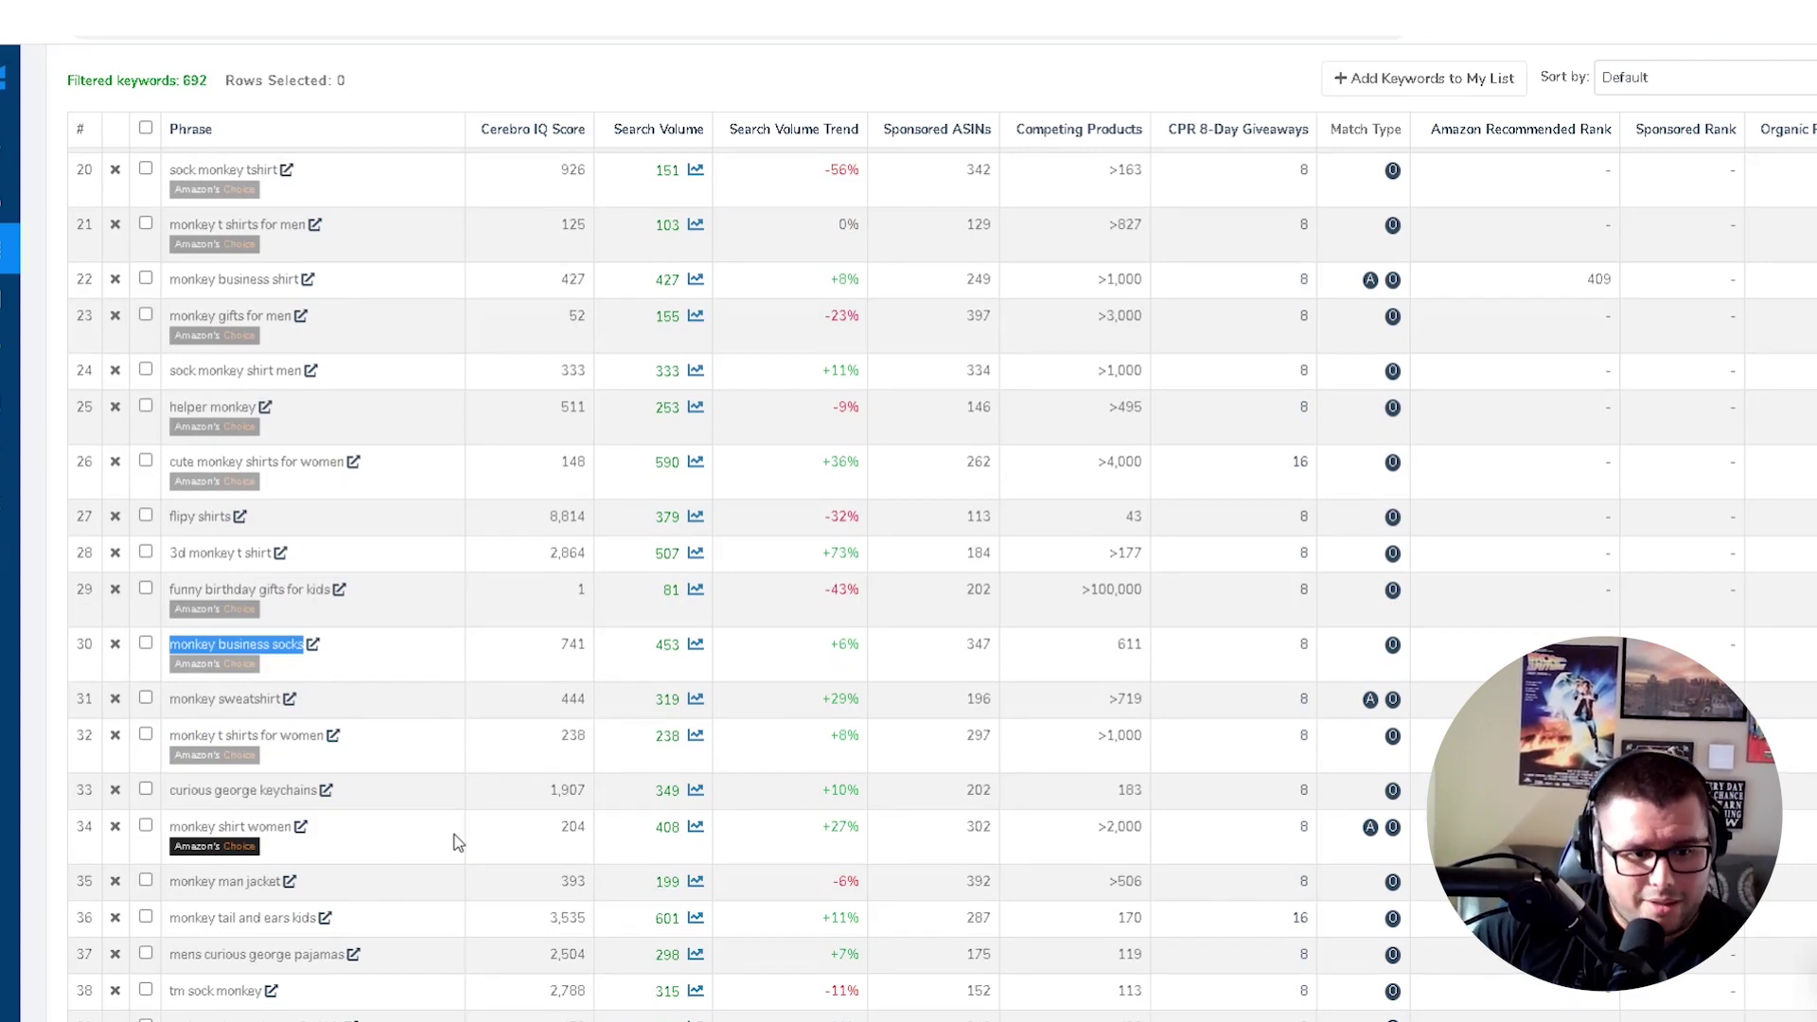
double_click(287, 645)
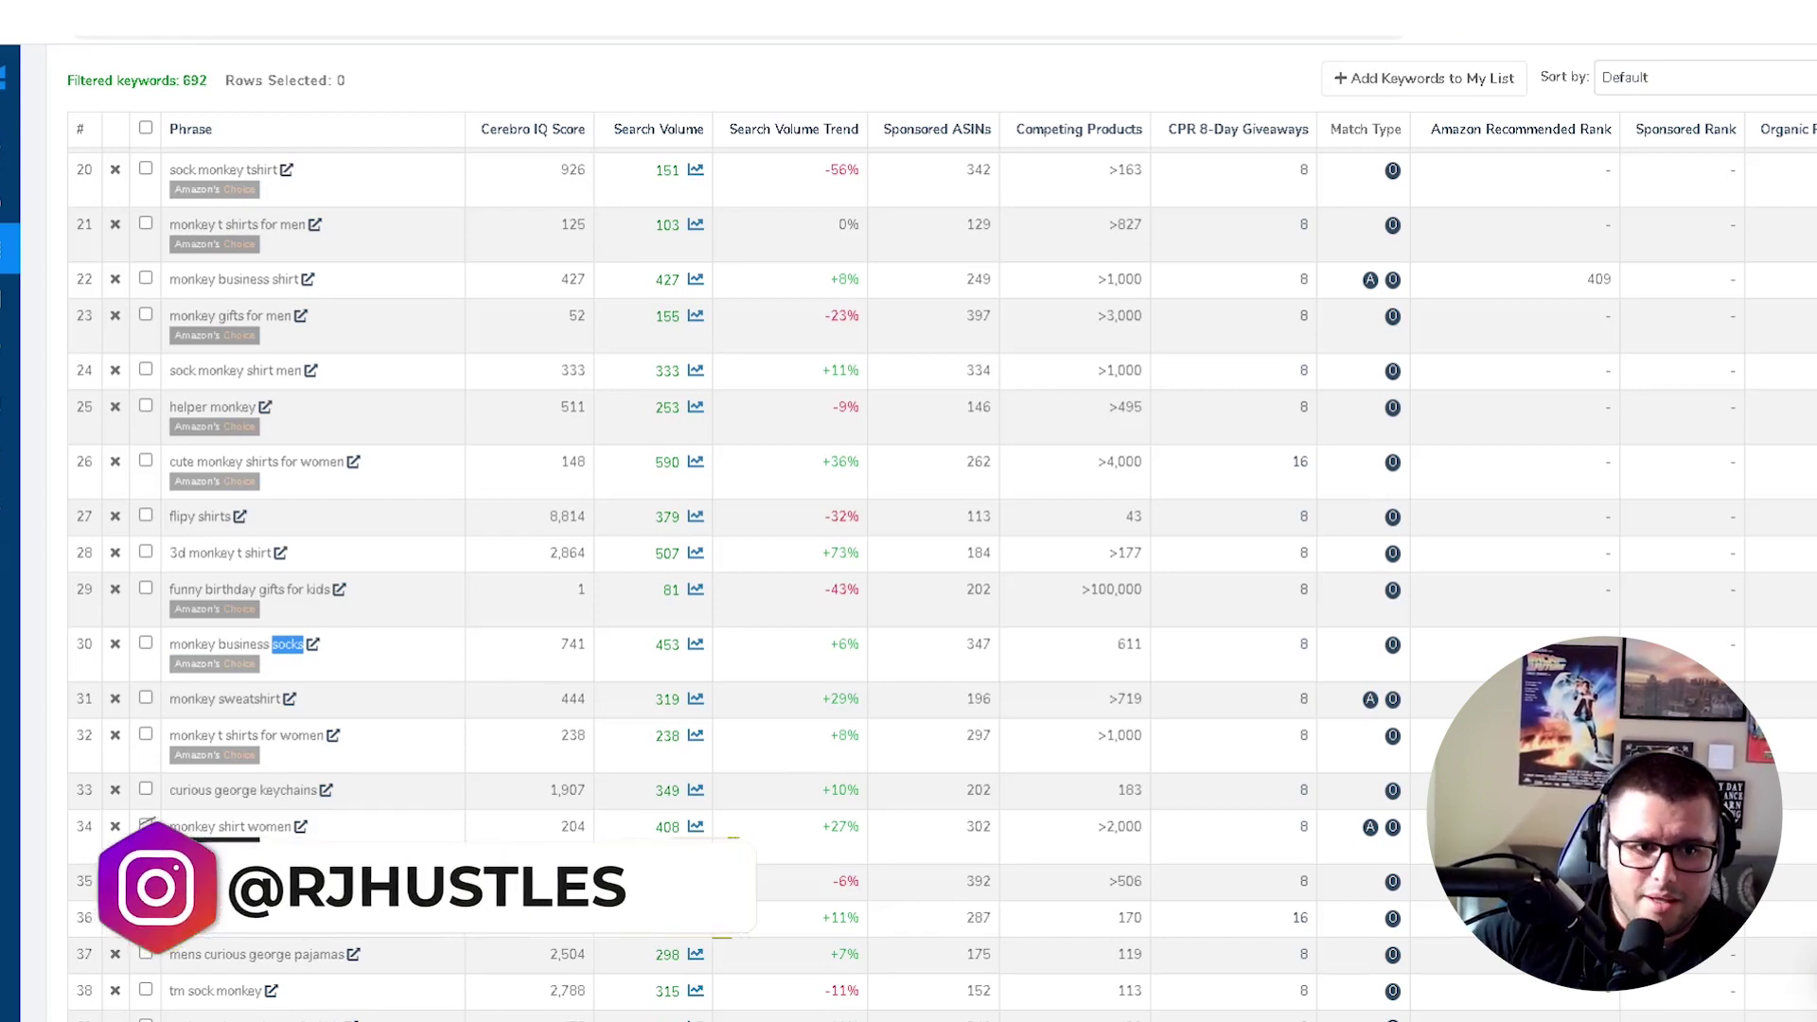
scroll(769, 800, up, 8)
scroll(769, 799, up, 8)
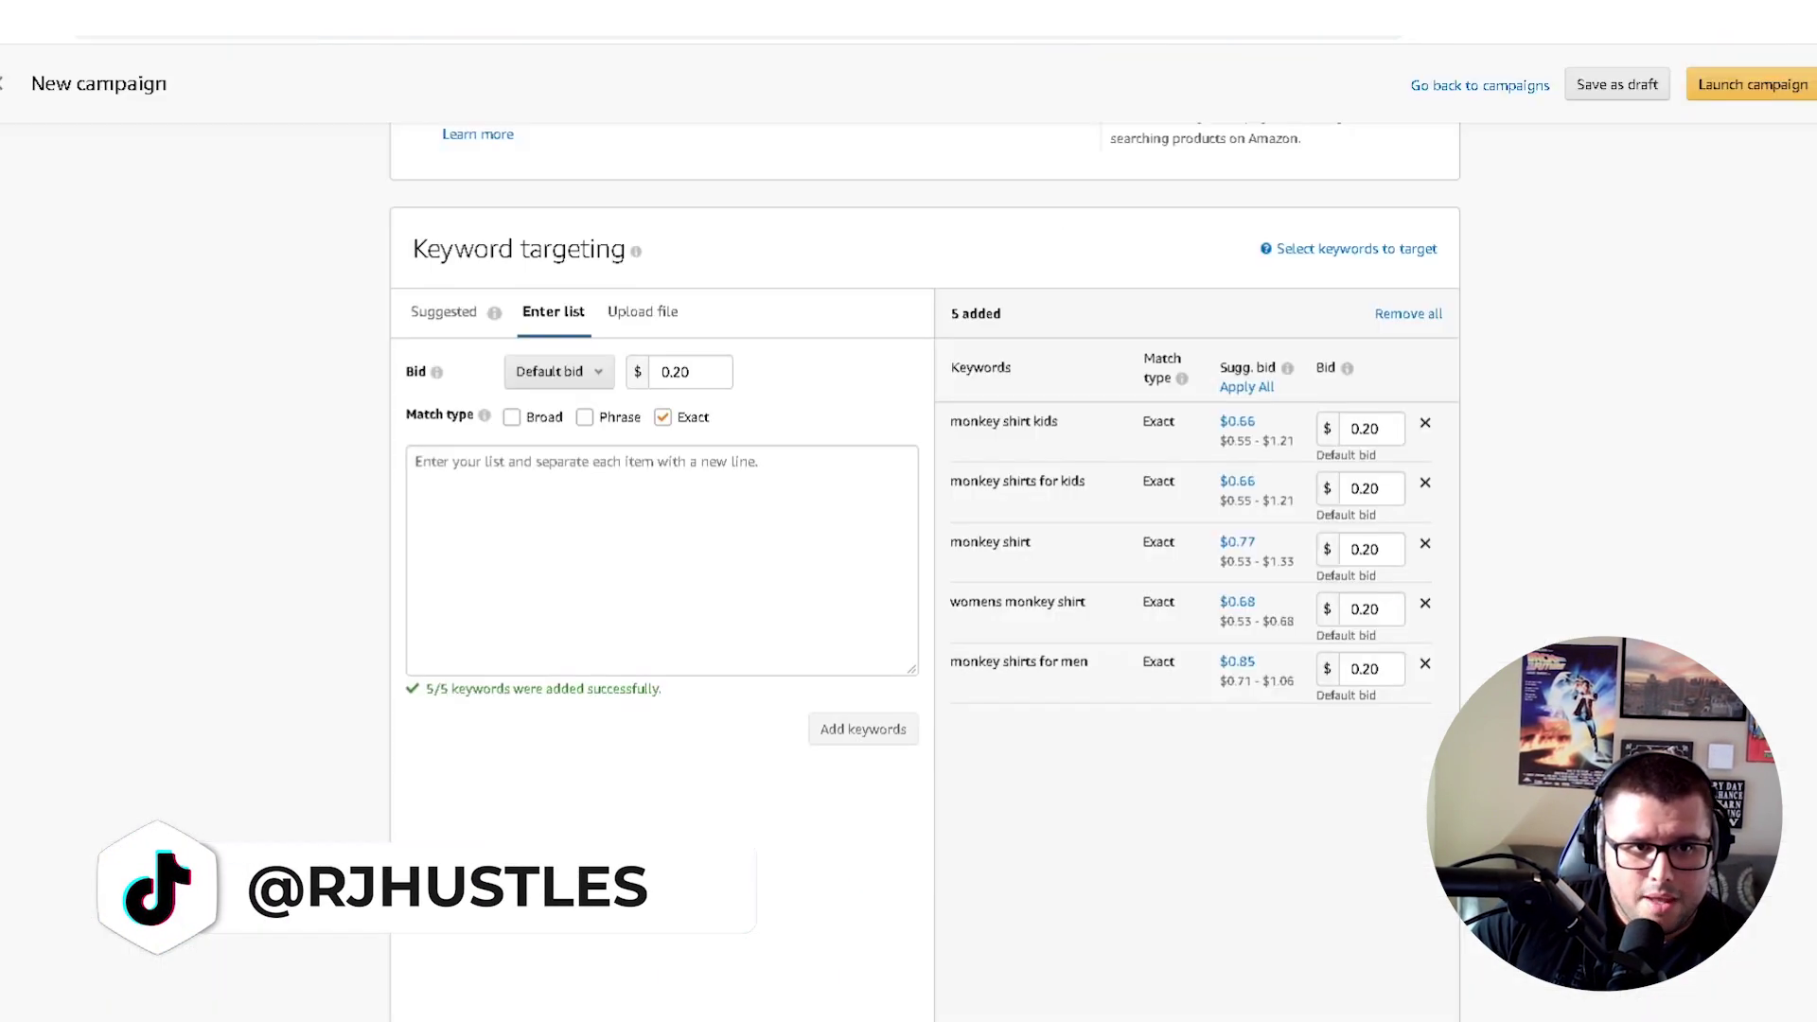
Review the five exact-match keywords at $0.20 against suggested bids of $0.66–$0.85
scroll(445, 486, down, 3)
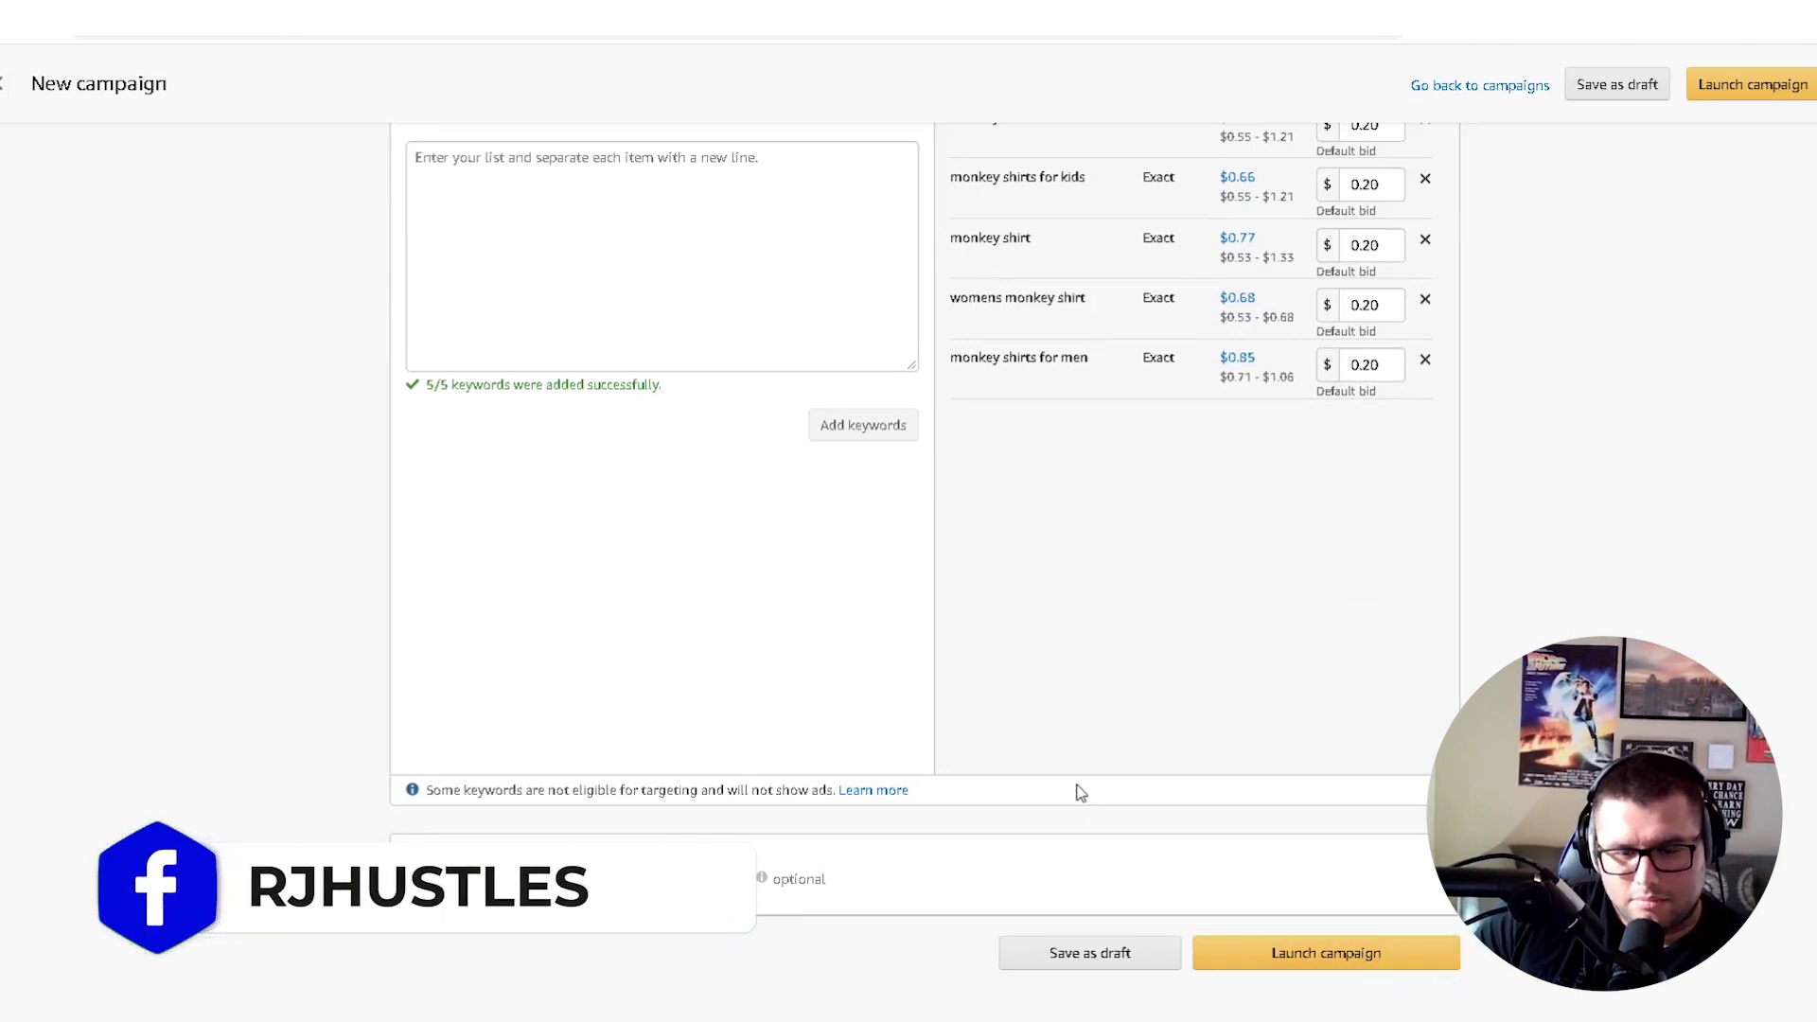
scroll(1087, 855, up, 2)
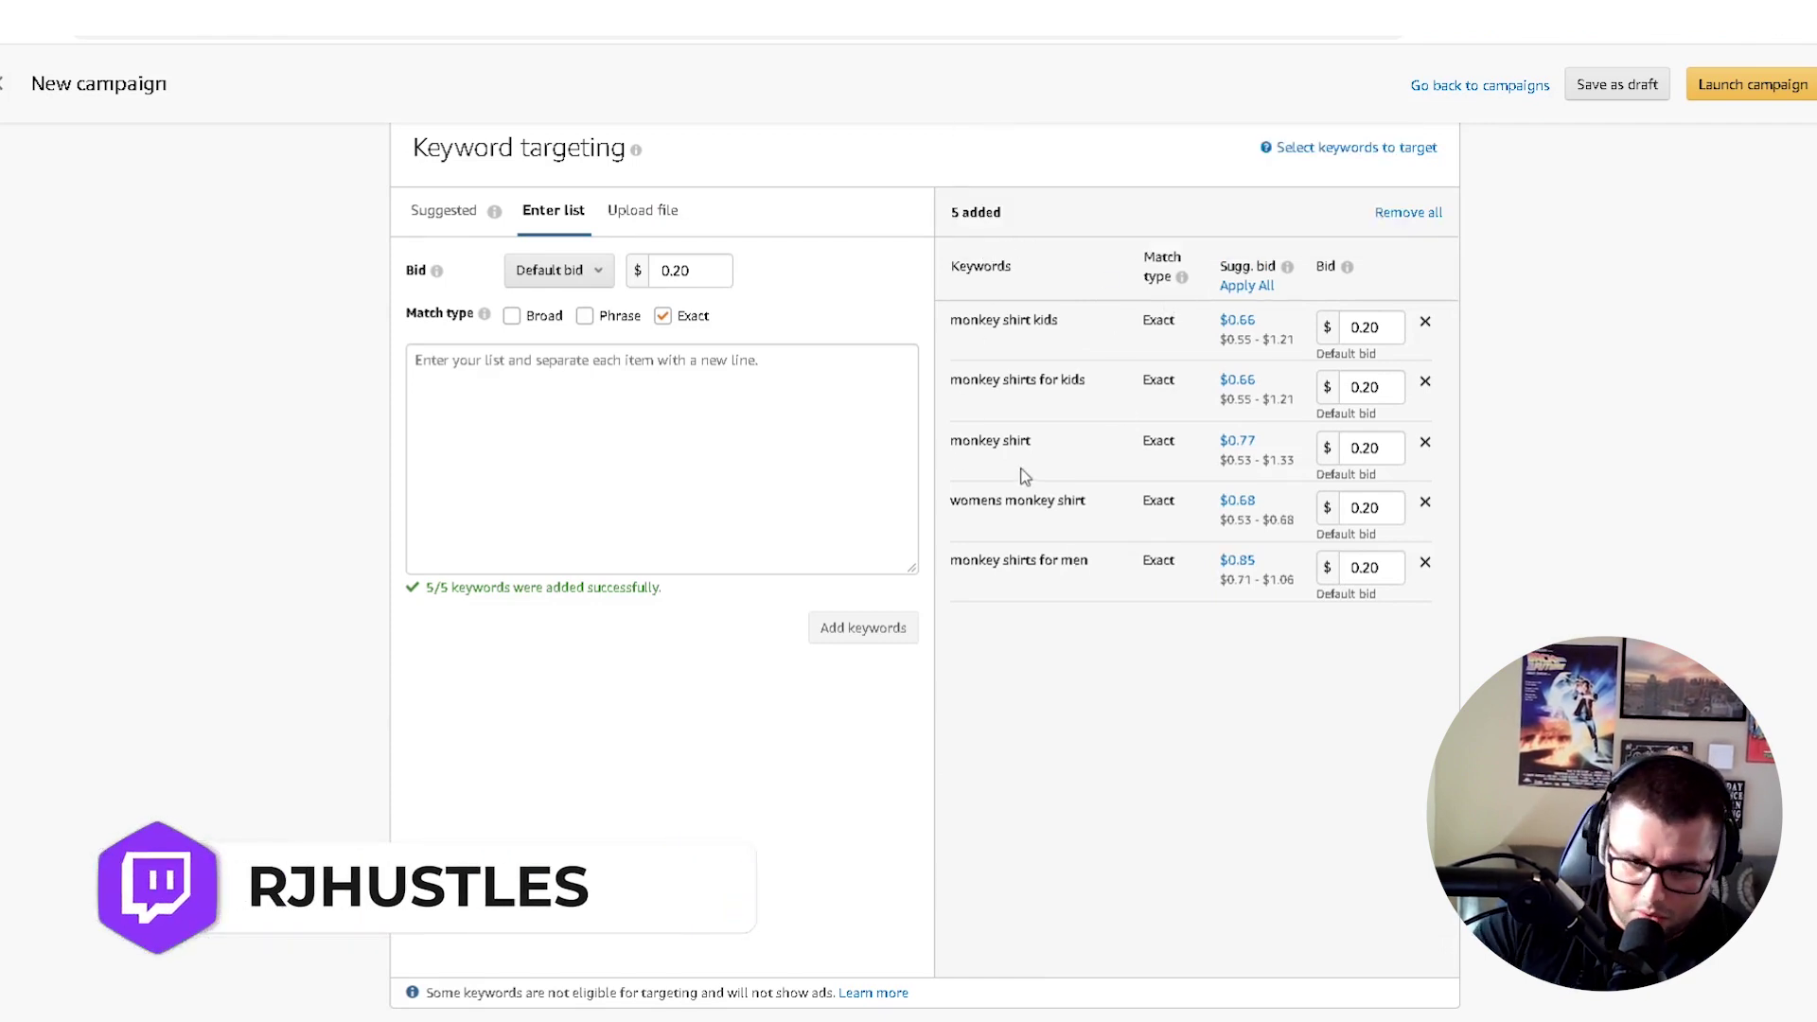
drag(1094, 564, 1019, 527)
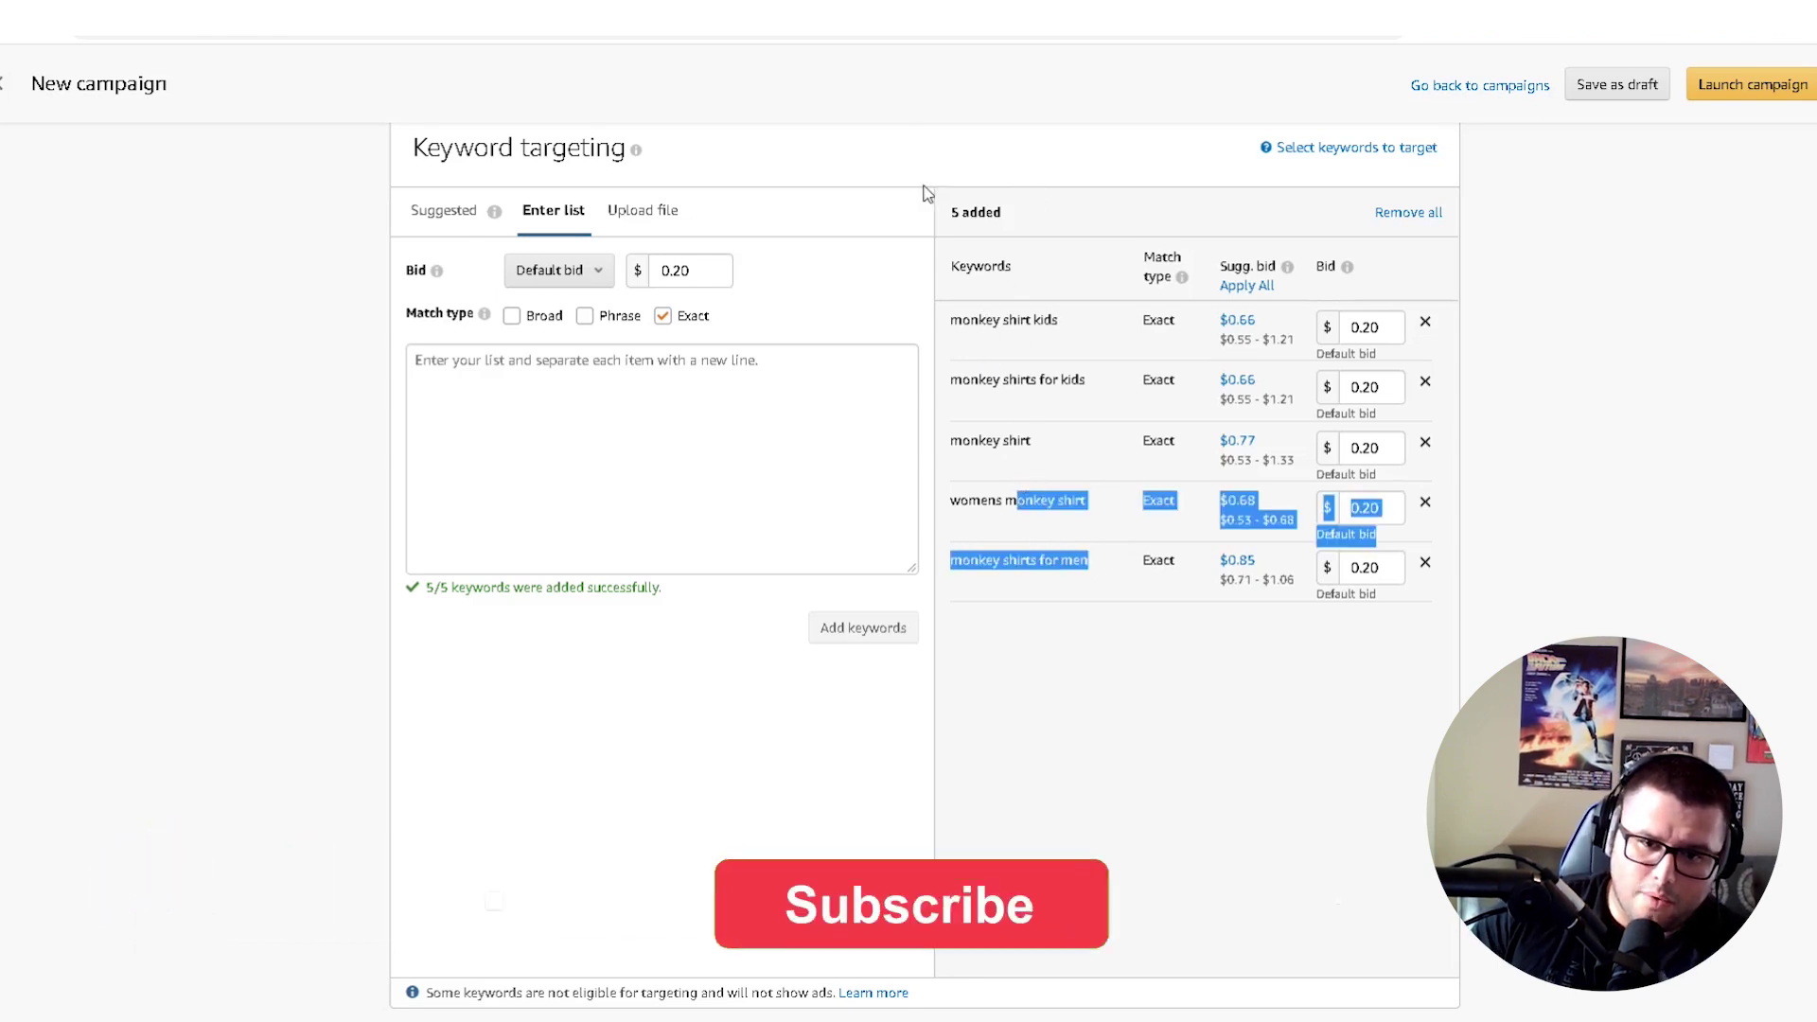
click(1552, 325)
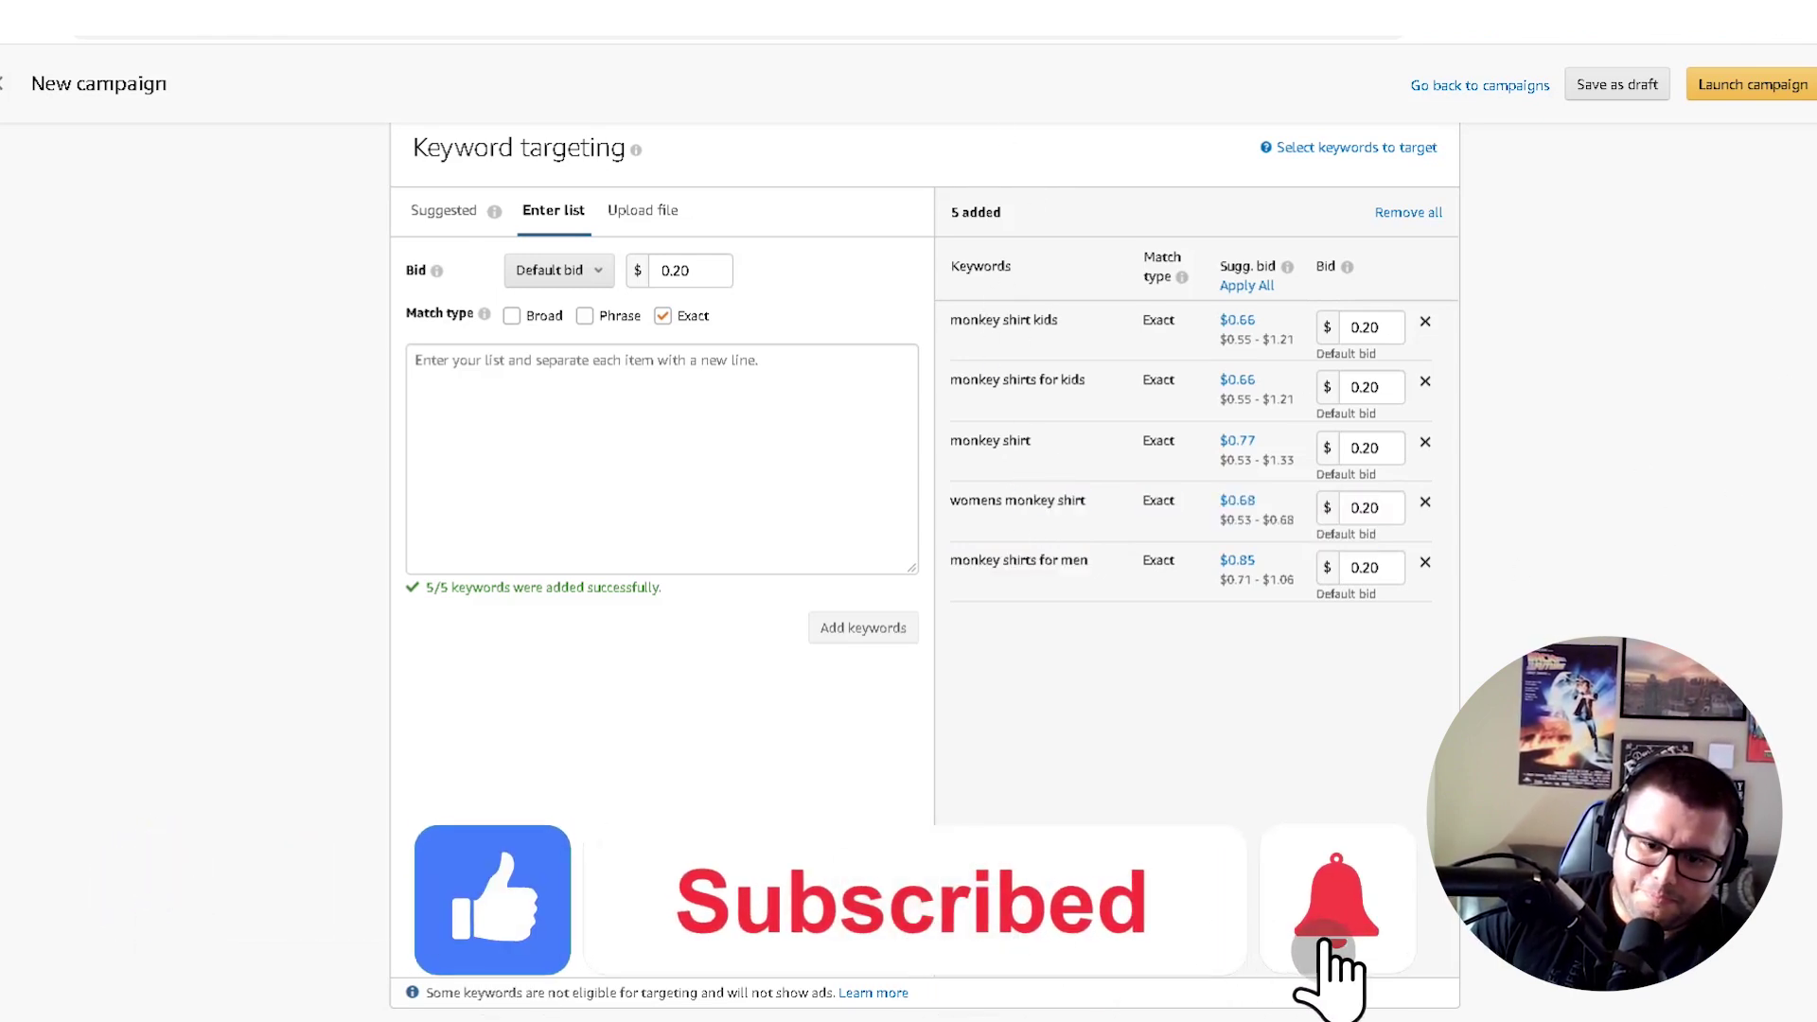